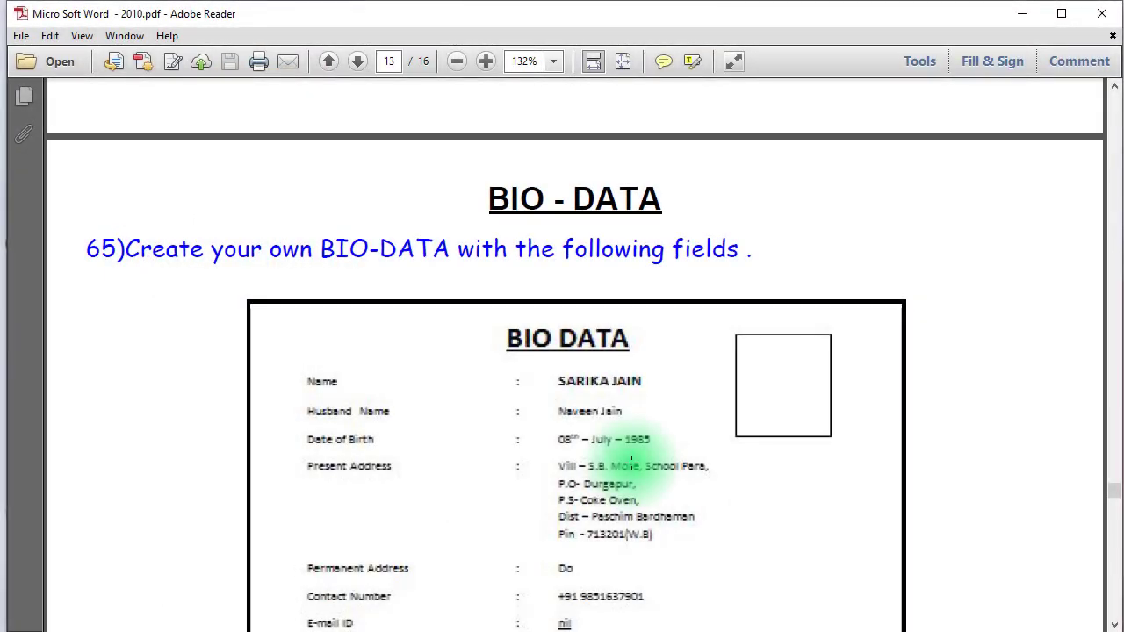
- Scroll up and down the instructions PDF to find the page setup step
scroll(631, 463, up, 5)
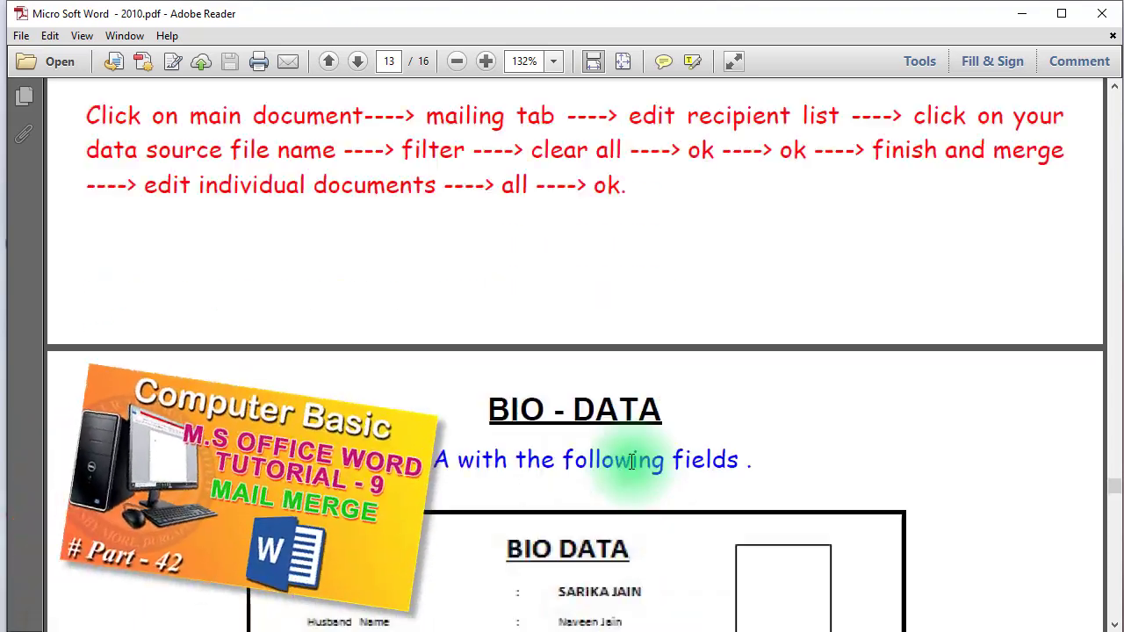
scroll(632, 462, up, 5)
scroll(632, 463, up, 5)
scroll(631, 463, up, 5)
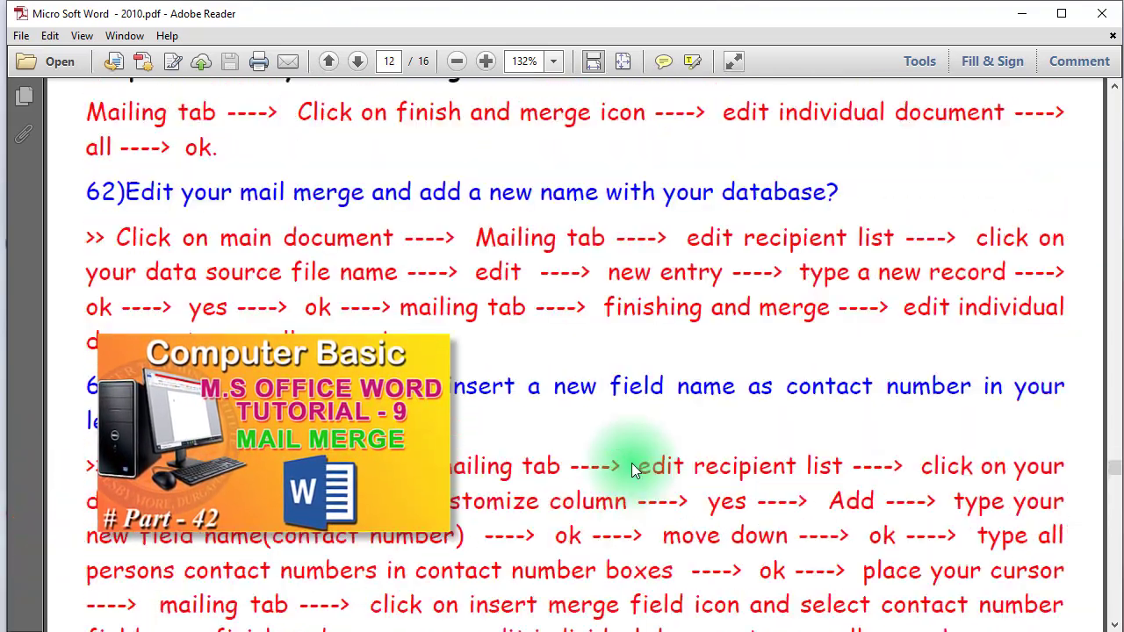
scroll(632, 463, up, 5)
scroll(631, 463, up, 5)
scroll(631, 463, up, 5)
scroll(632, 463, up, 1)
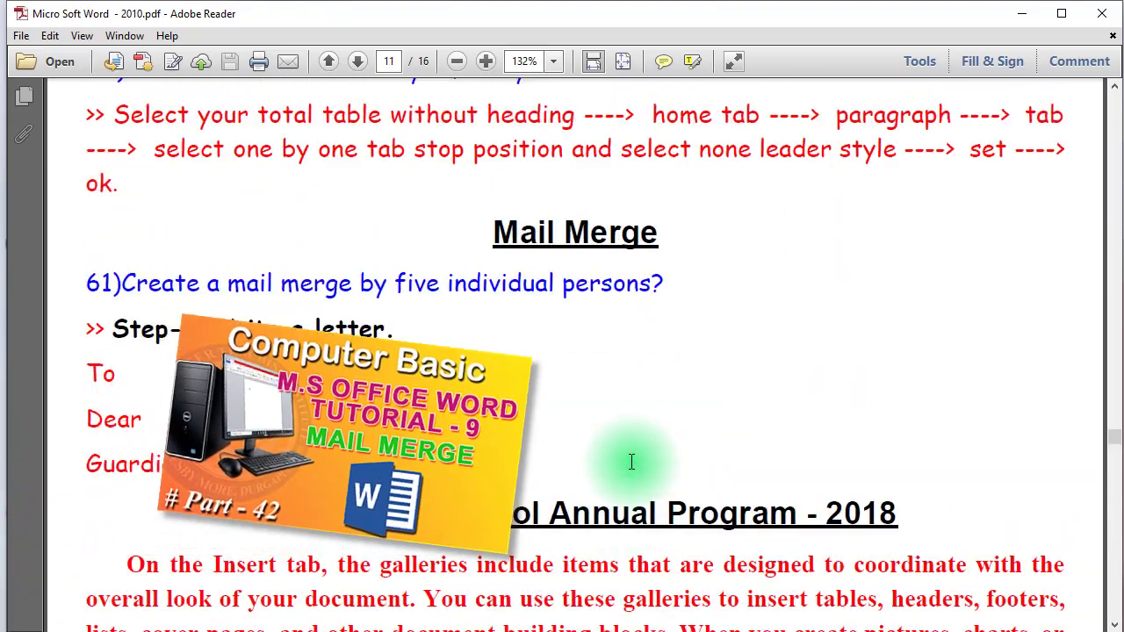
scroll(631, 463, down, 5)
scroll(632, 462, down, 5)
scroll(632, 463, down, 5)
scroll(631, 463, down, 5)
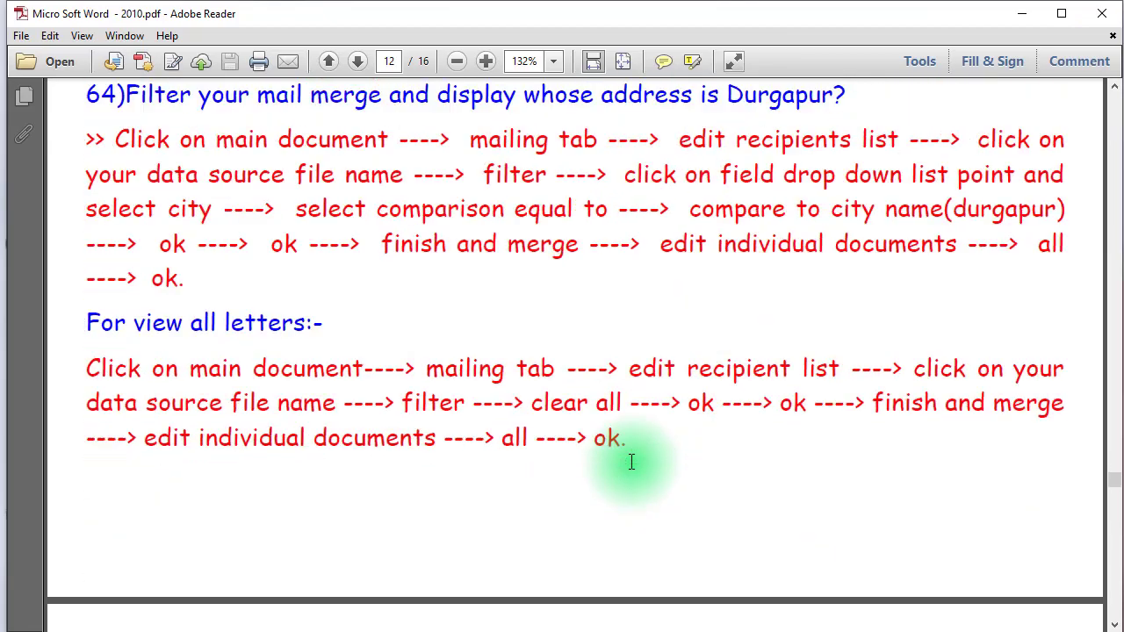
scroll(631, 462, down, 2)
scroll(631, 463, down, 3)
scroll(631, 463, down, 1)
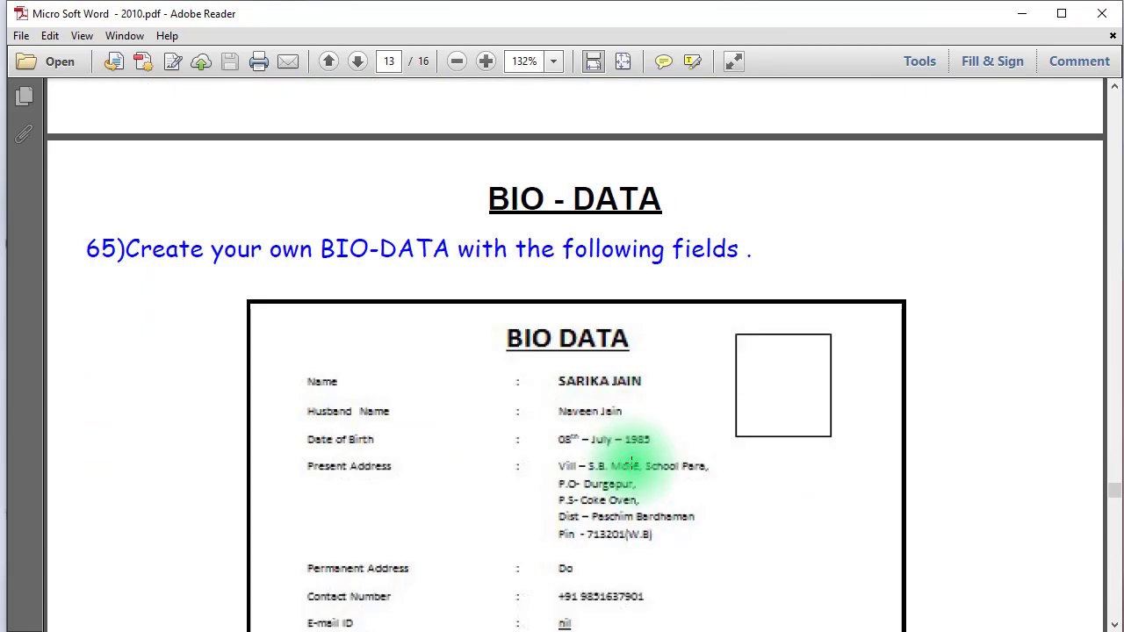
scroll(922, 345, down, 4)
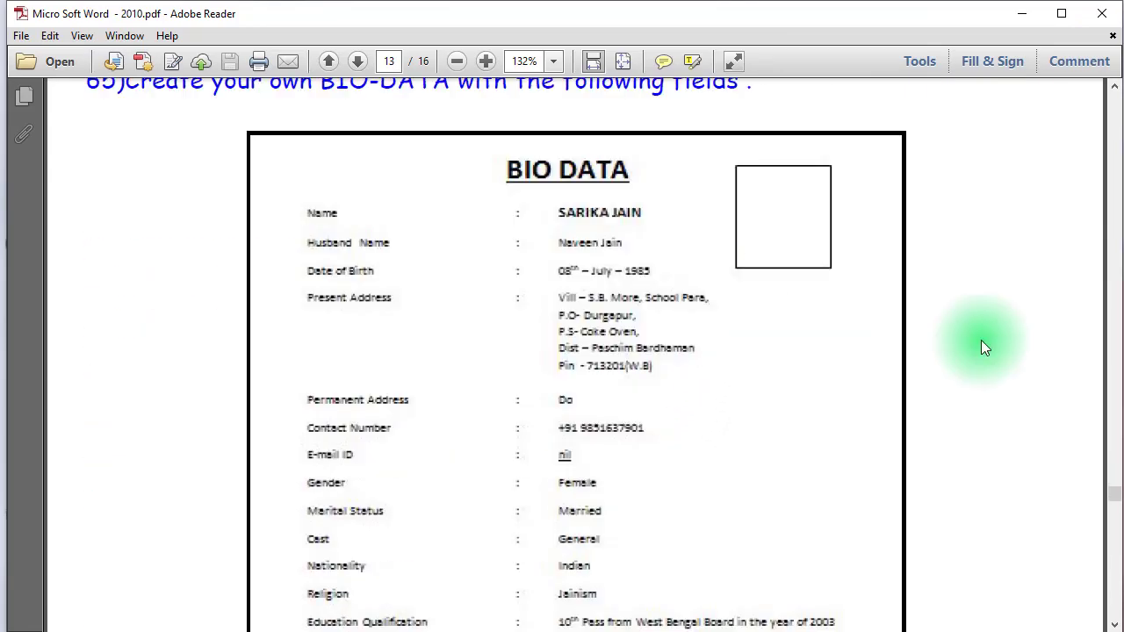
scroll(983, 347, down, 2)
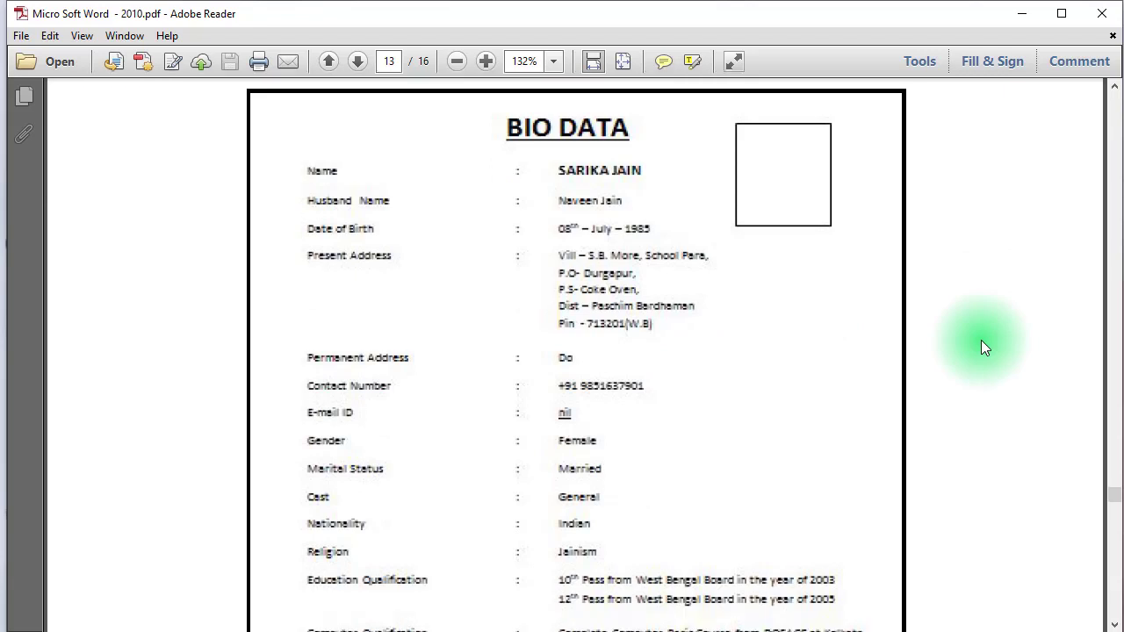
scroll(983, 347, down, 3)
scroll(983, 347, down, 1)
scroll(983, 347, down, 1)
scroll(983, 347, up, 2)
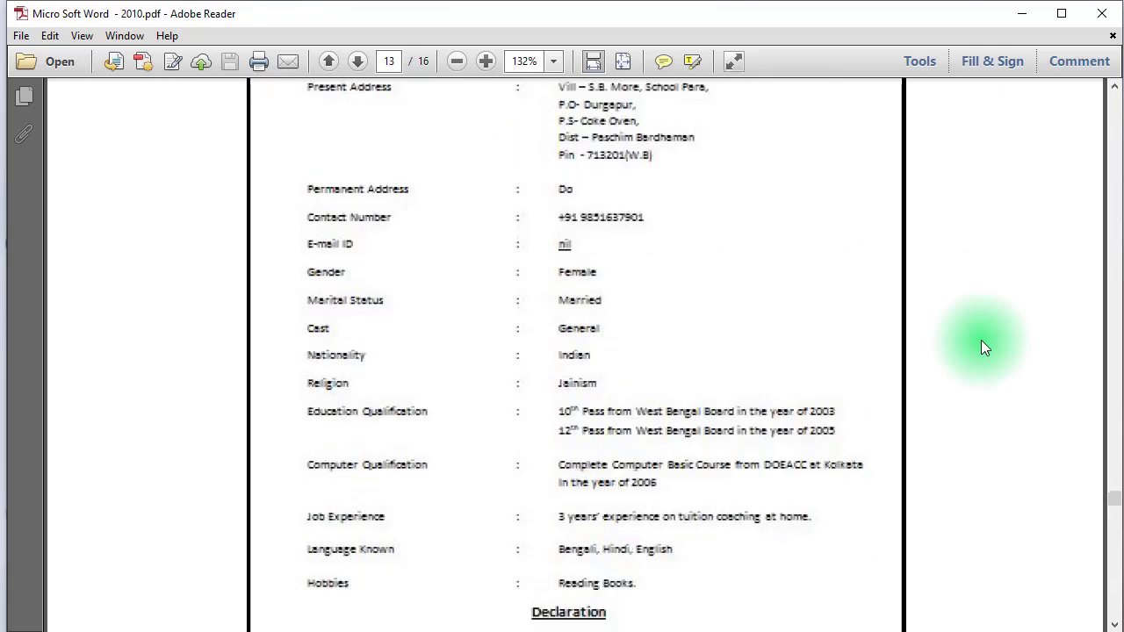
scroll(982, 347, up, 6)
scroll(983, 347, up, 1)
scroll(983, 346, down, 6)
scroll(983, 346, down, 7)
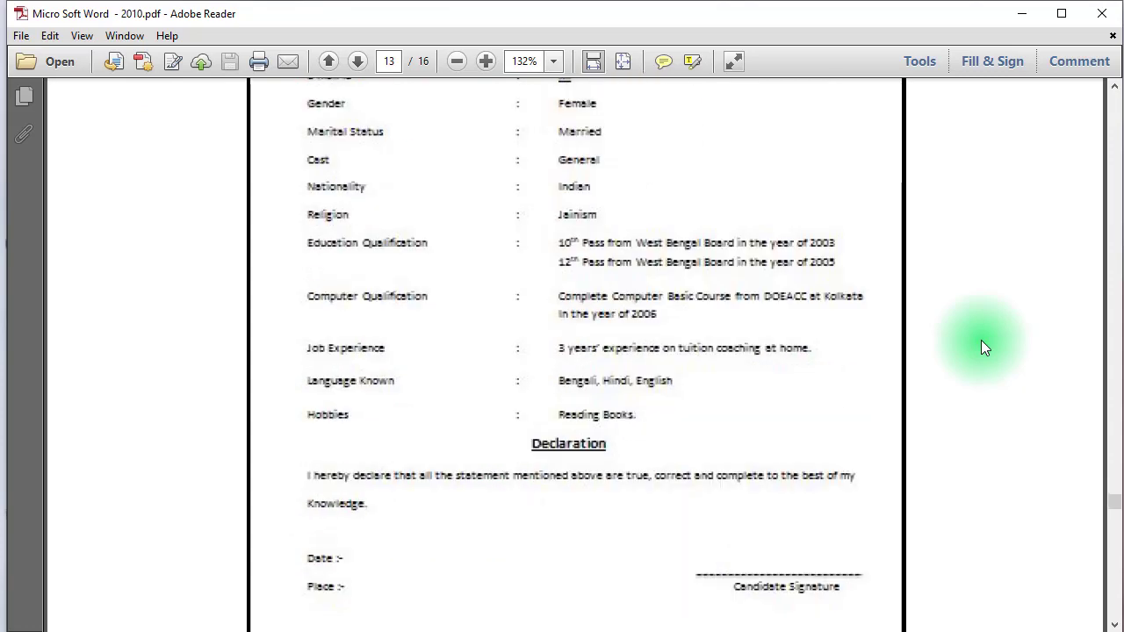
scroll(983, 347, down, 7)
scroll(982, 347, down, 5)
scroll(982, 347, down, 2)
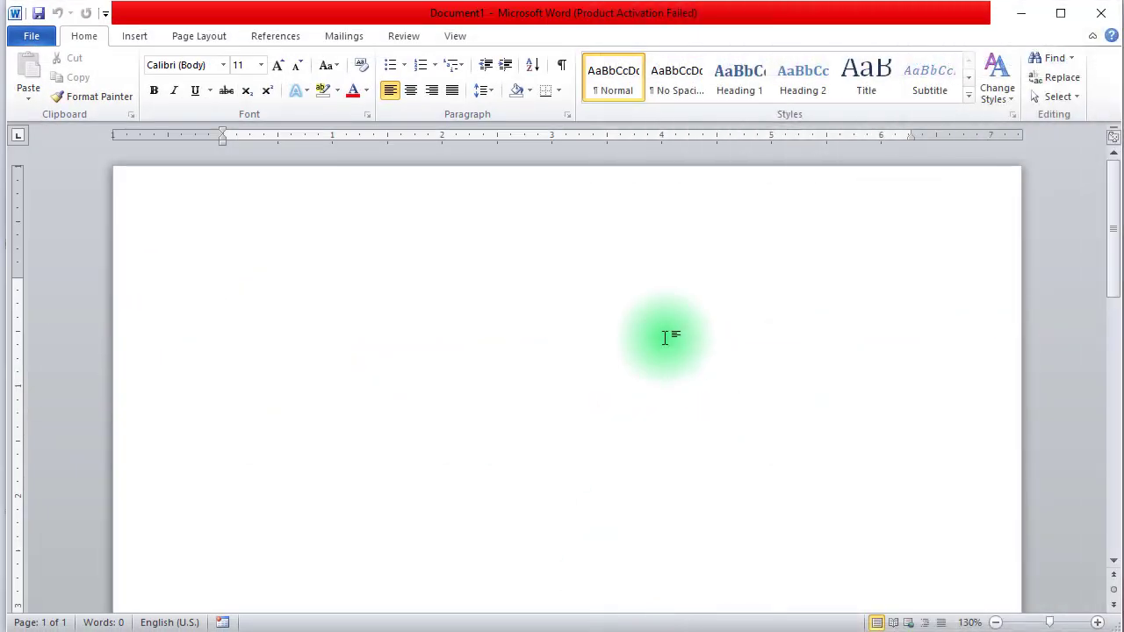
- Apply Narrow 0.5-inch margins and A4 paper size, then switch back to the PDF
click(215, 36)
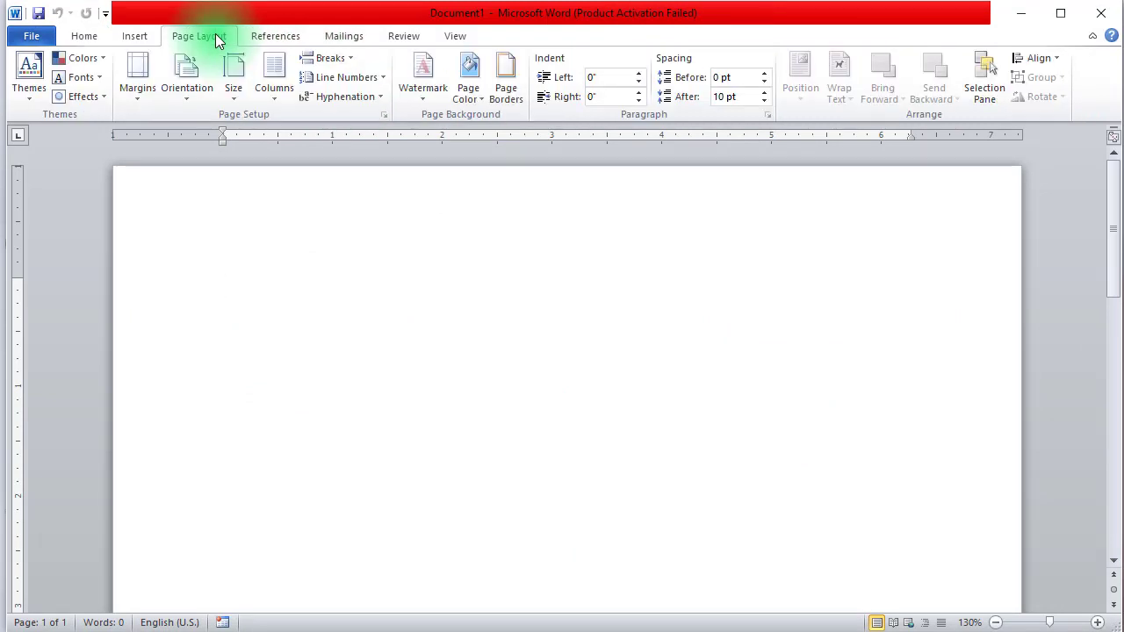
click(138, 95)
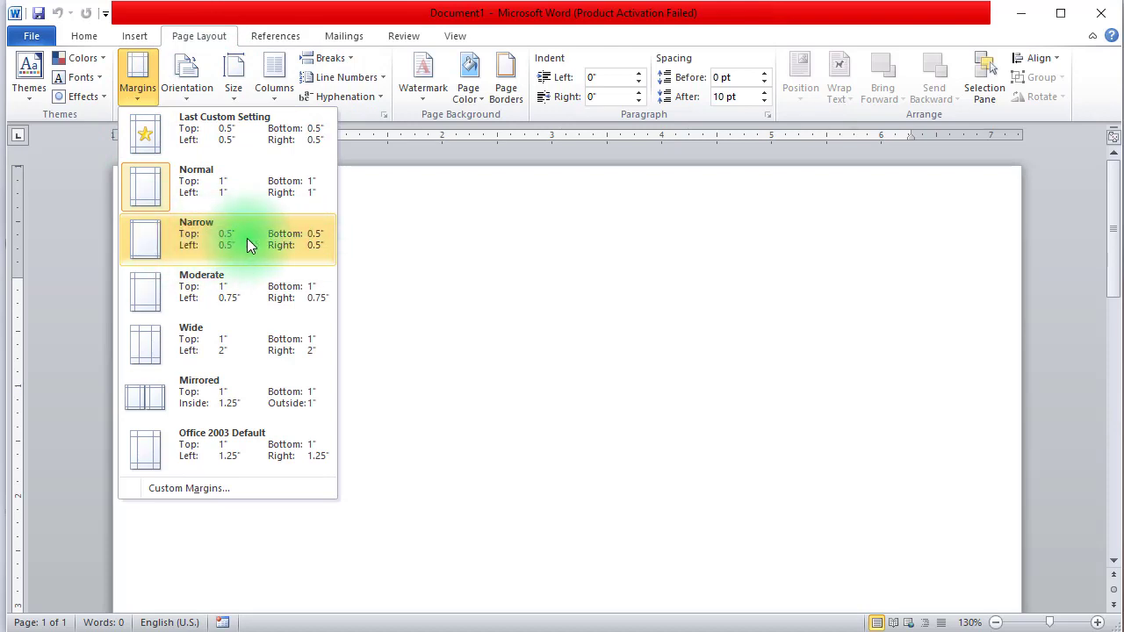
click(247, 238)
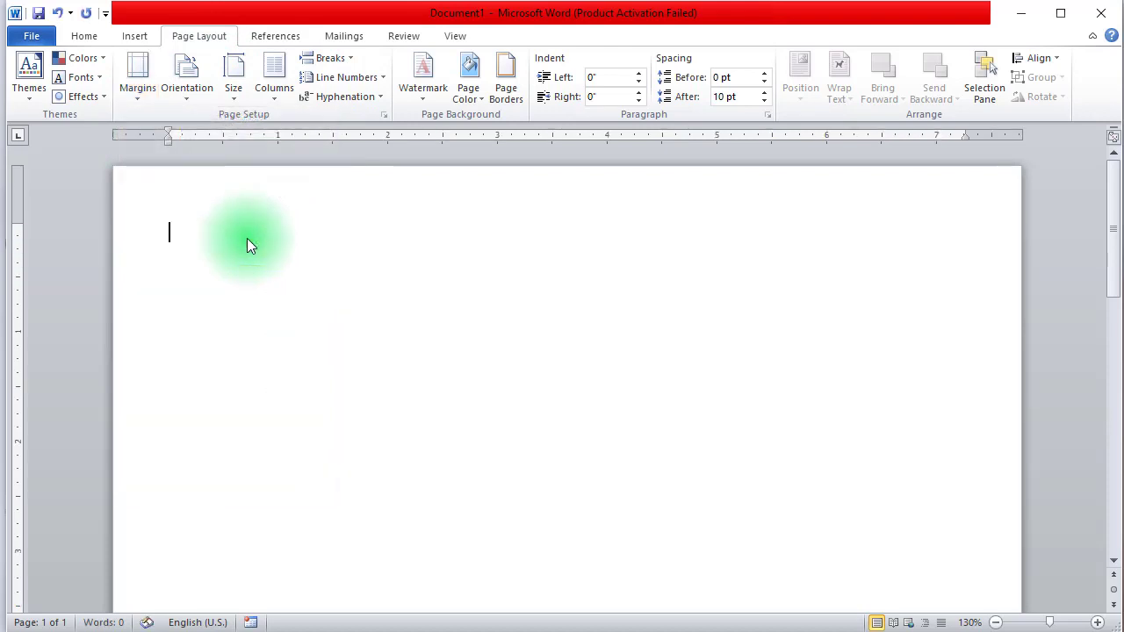
click(247, 85)
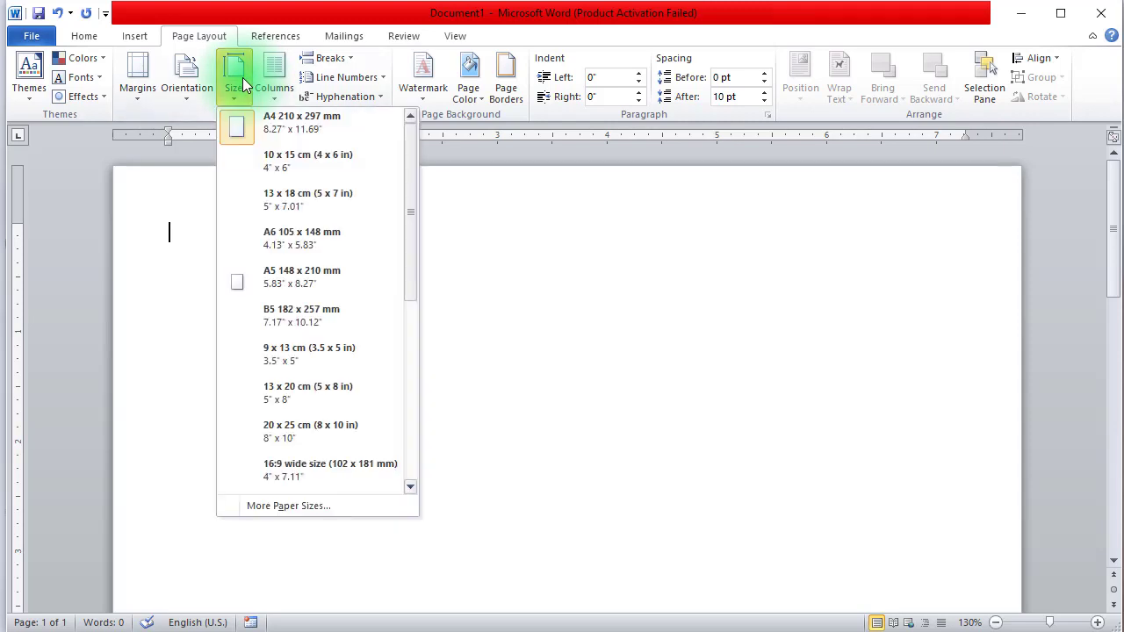
click(308, 126)
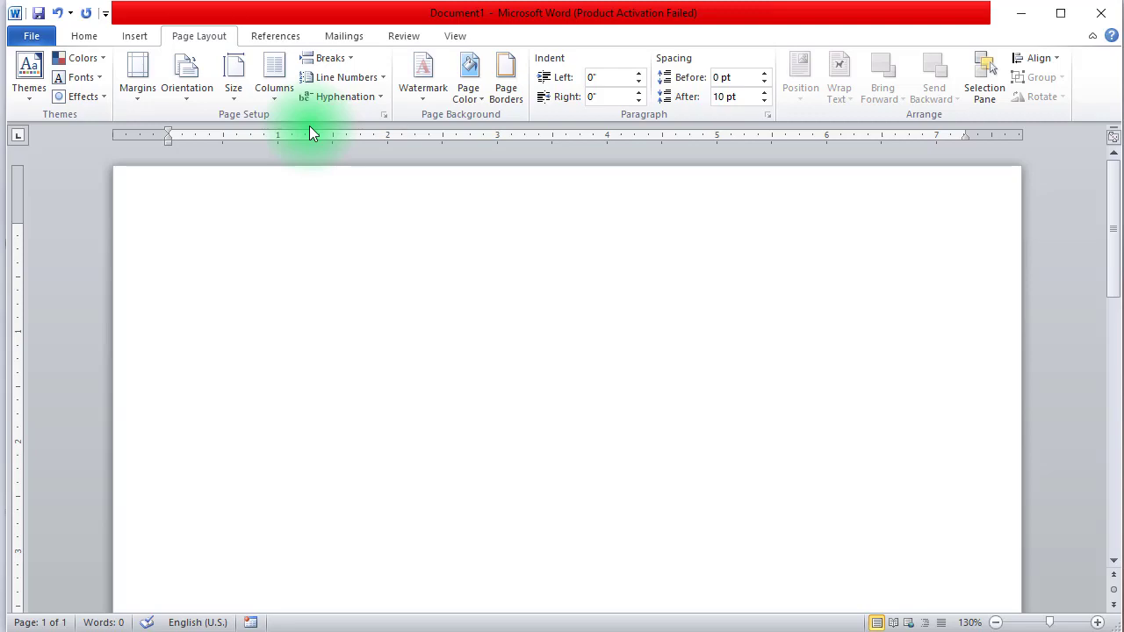
click(545, 629)
- Scroll to Step 2 and highlight the 0.5″, 3″ and 3.5″ tab stop values before returning to Word
scroll(625, 382, down, 4)
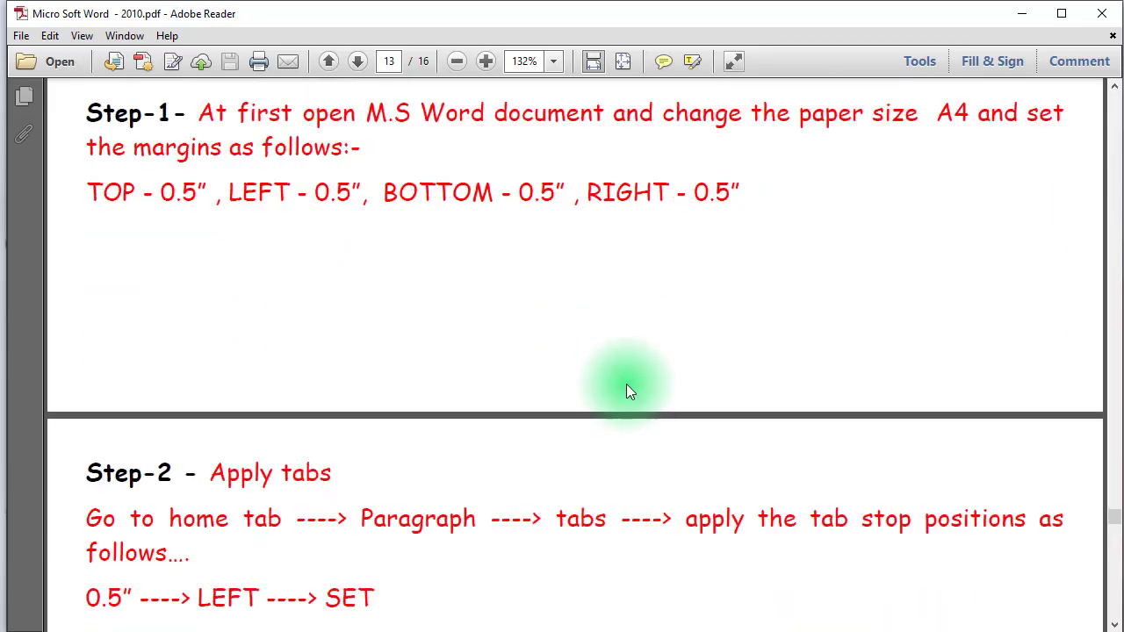
scroll(627, 384, down, 4)
scroll(626, 384, down, 2)
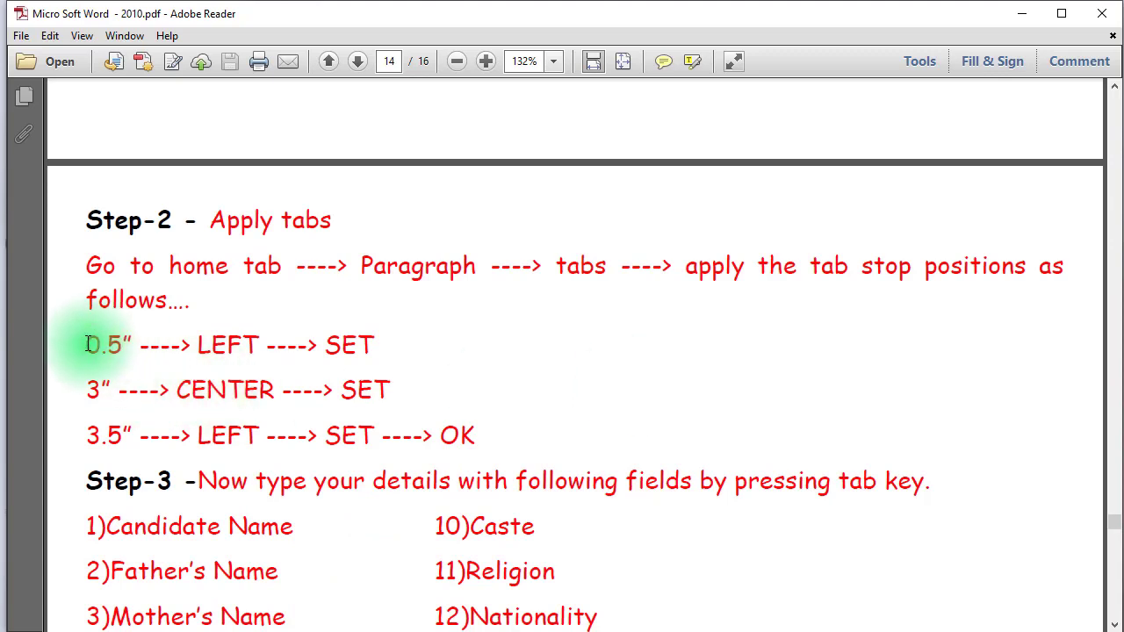
drag(105, 344, 132, 345)
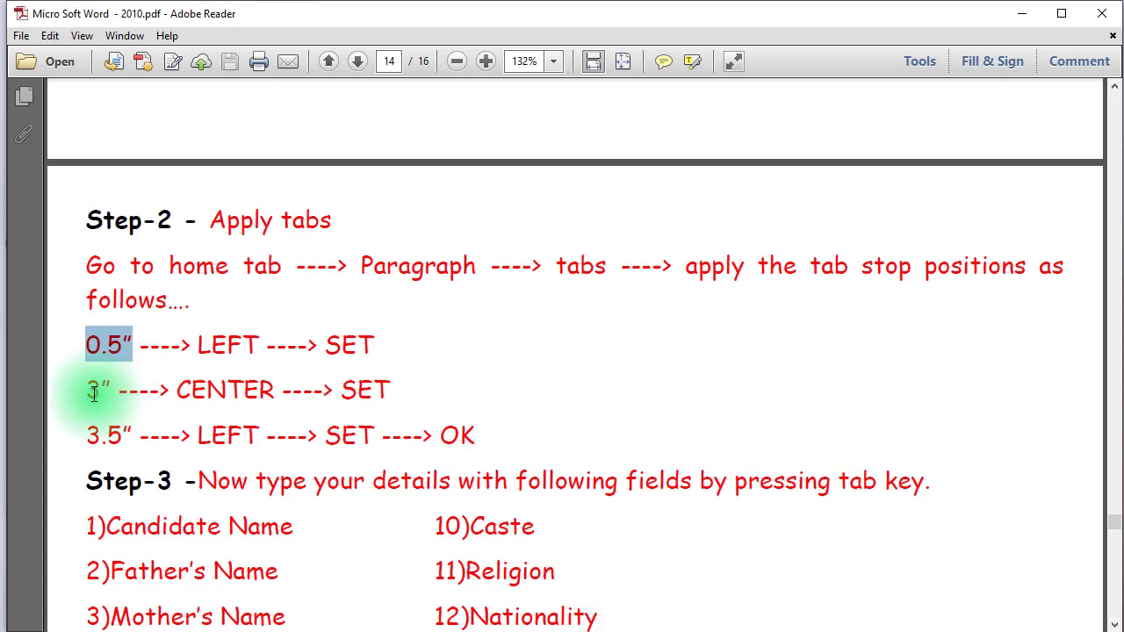
drag(86, 390, 111, 390)
drag(86, 436, 132, 435)
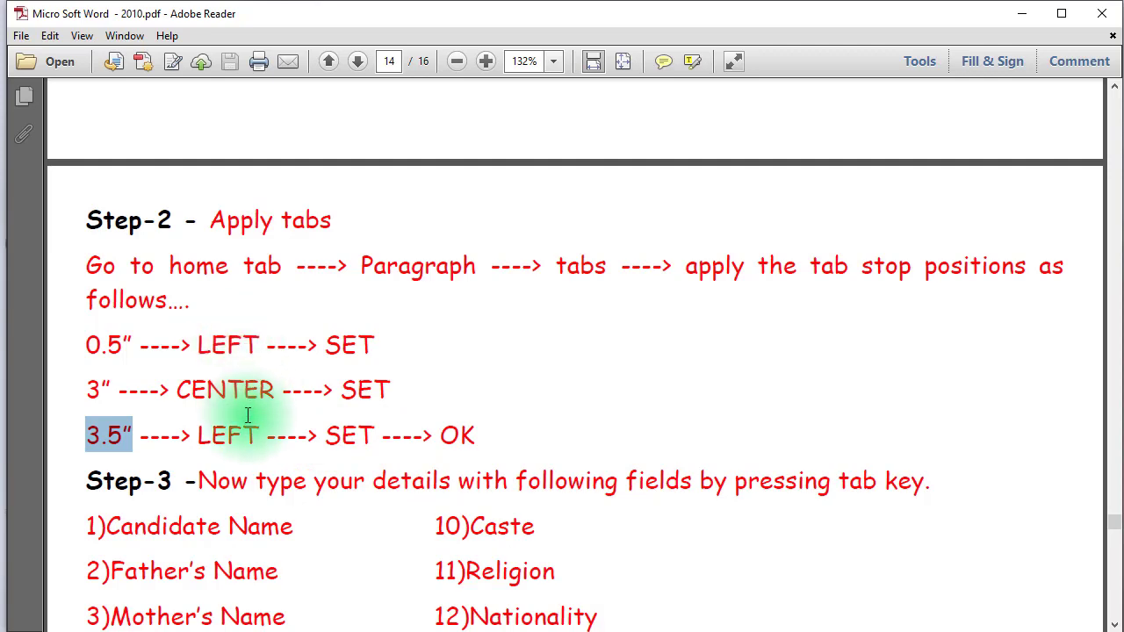
click(562, 625)
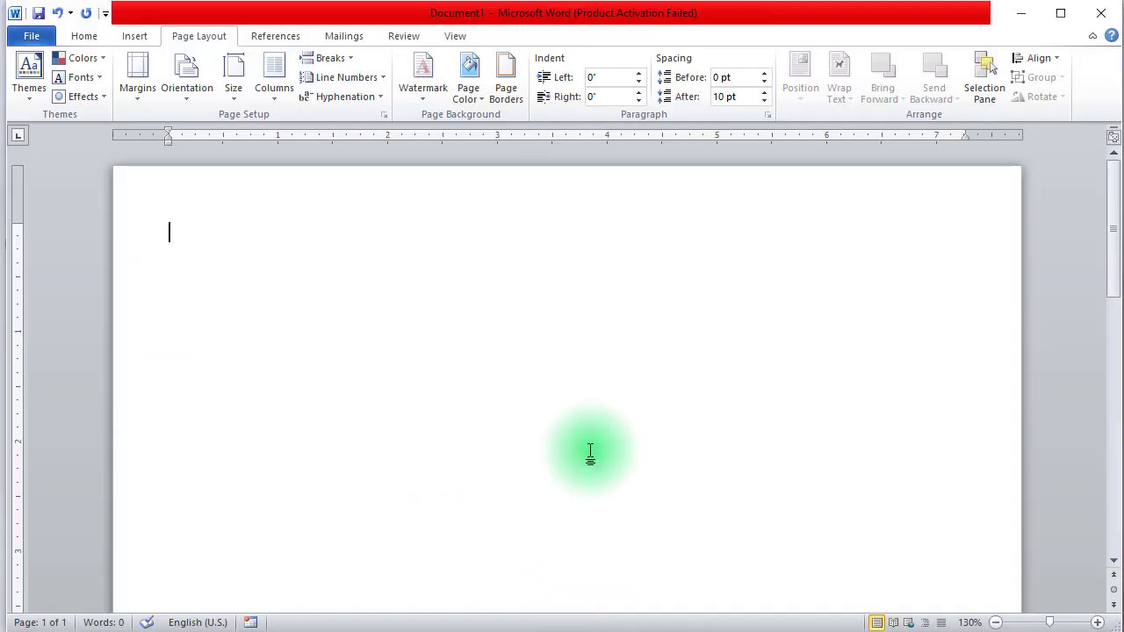
- Open the Tabs dialog from the Paragraph settings and add a 0.3″ left tab stop
click(84, 37)
click(567, 115)
click(746, 489)
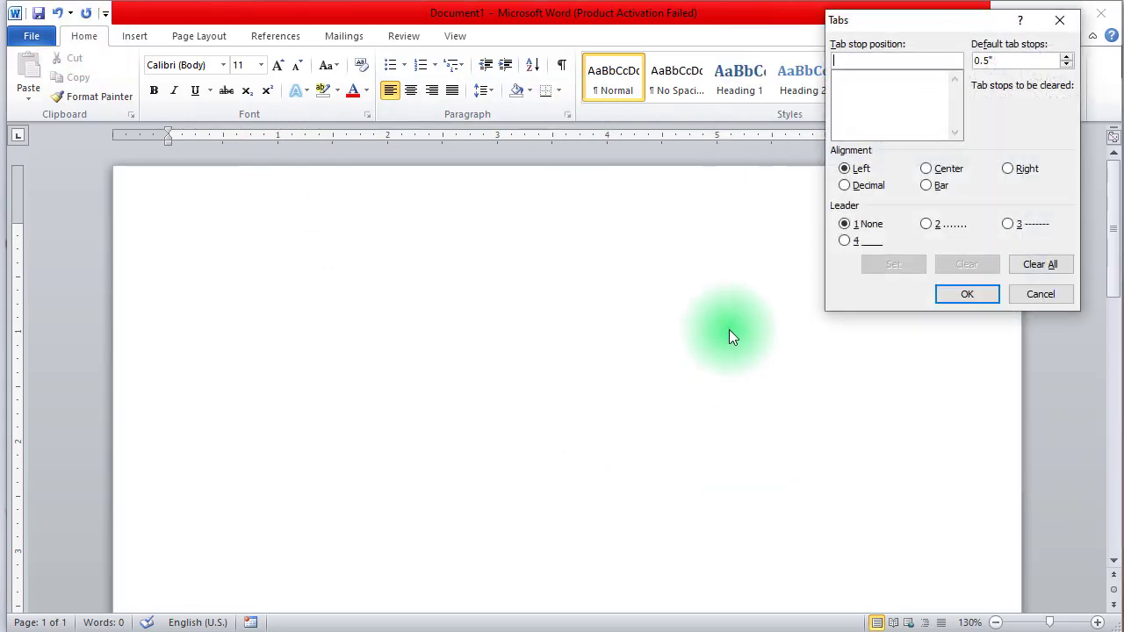
drag(940, 20, 730, 158)
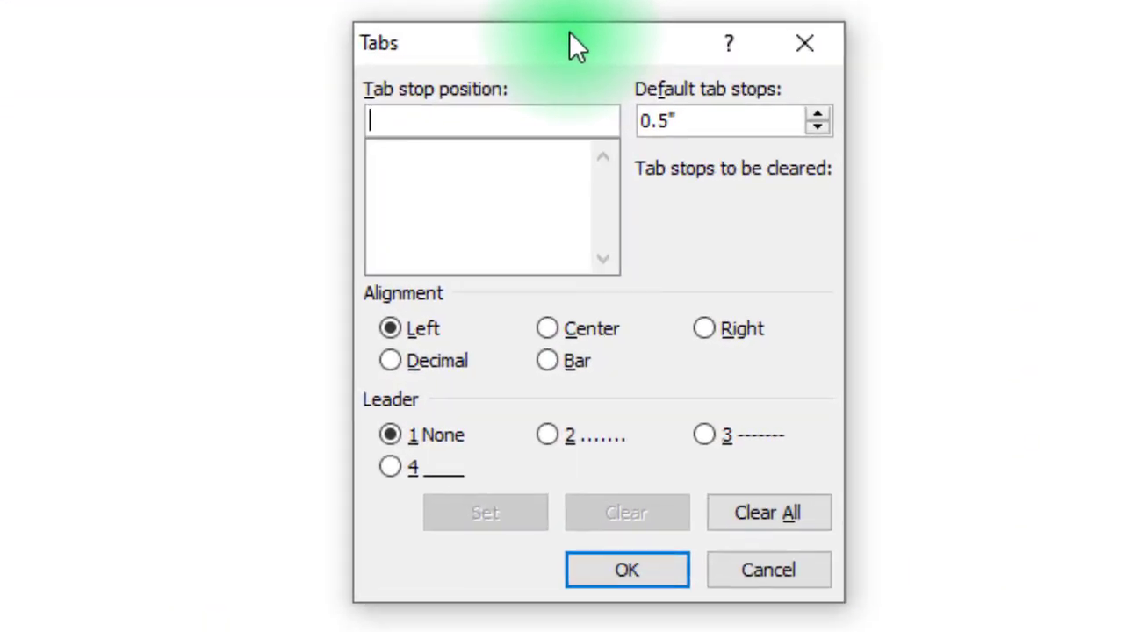
text(0.3)
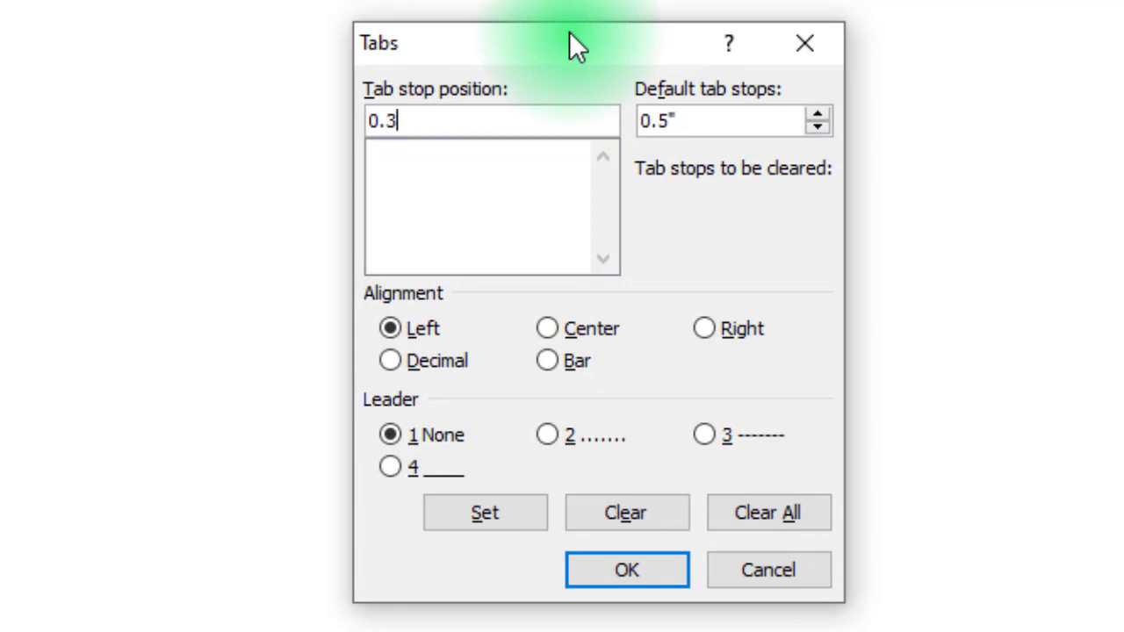
click(424, 327)
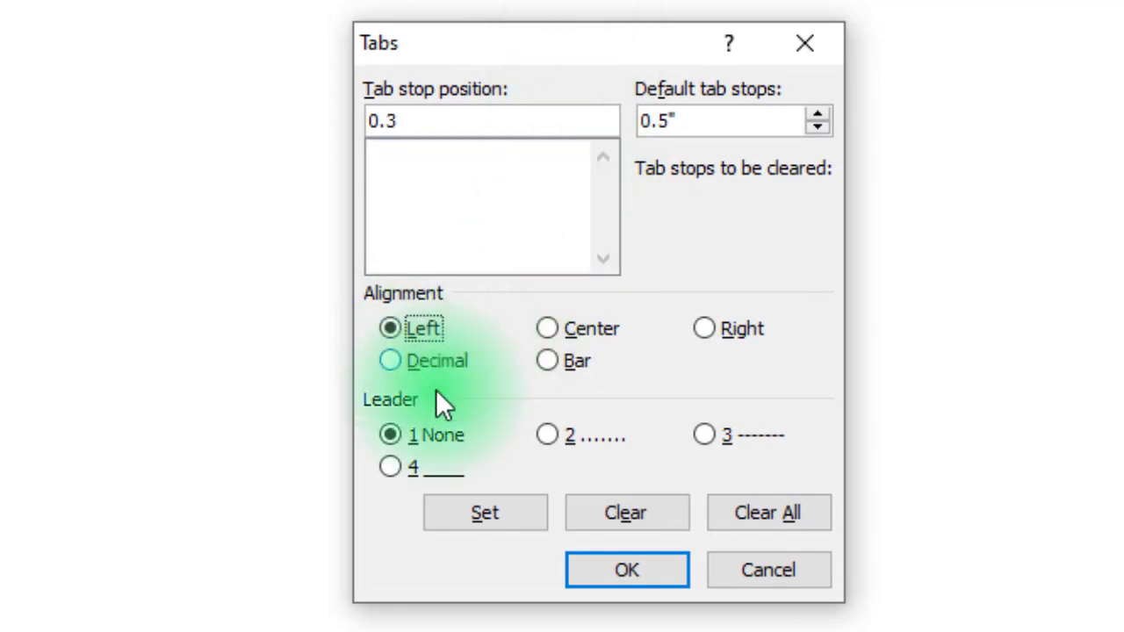
click(485, 512)
- Add a 3″ centre tab stop and a 3.5″ left tab stop, then confirm
text(3)
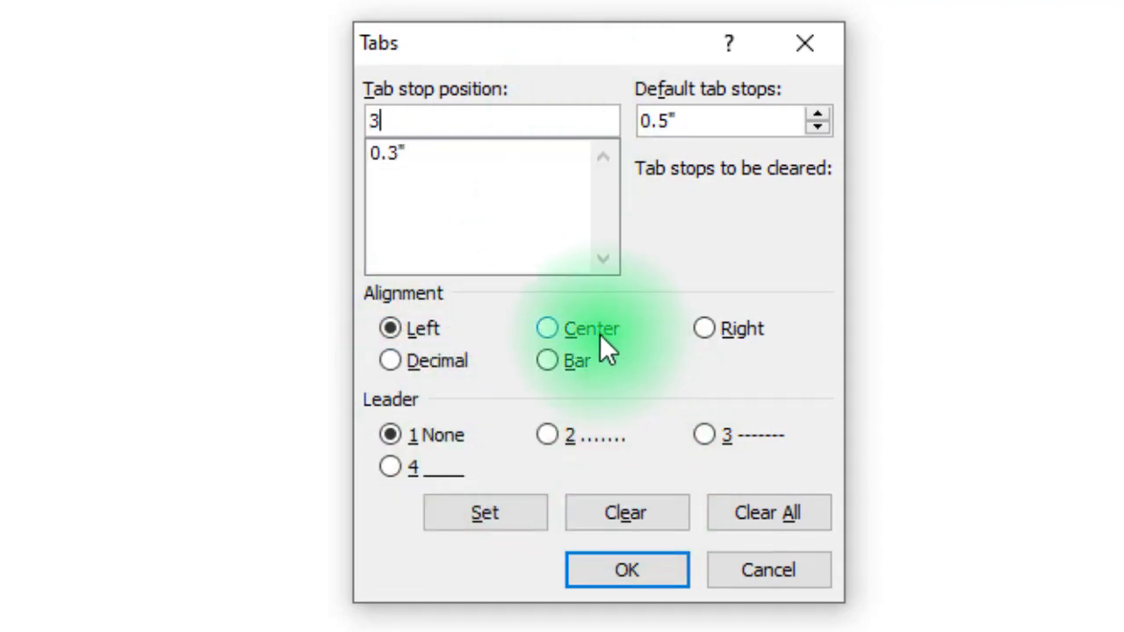
click(600, 334)
click(502, 518)
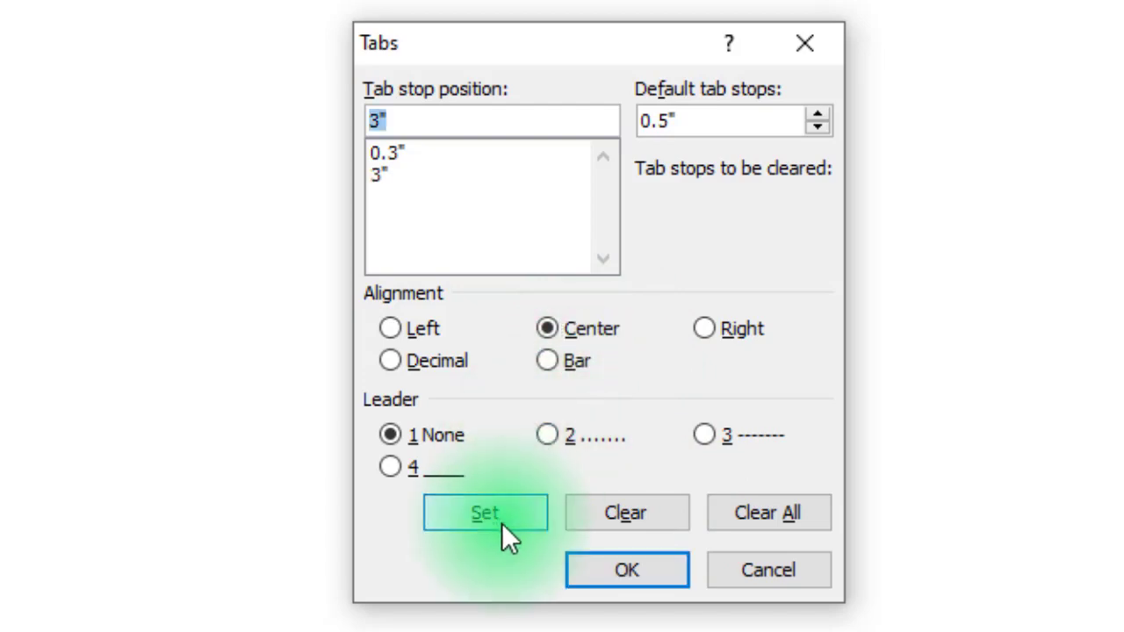
text(3.5)
click(410, 340)
click(517, 518)
click(713, 493)
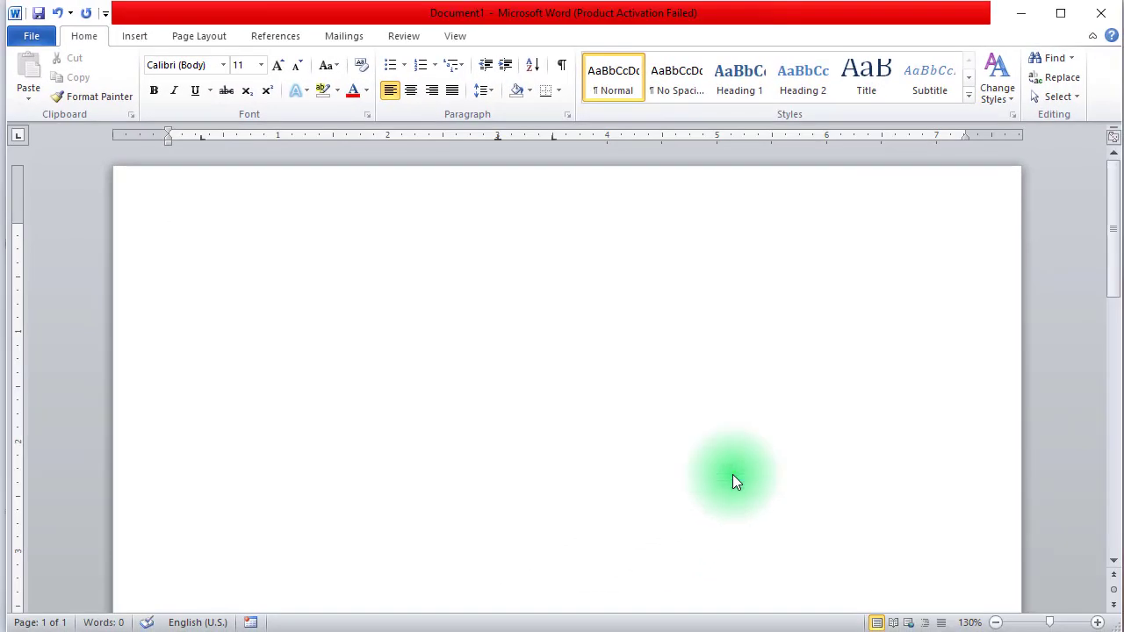
- Highlight the 0.5″ left tab-stop instruction in the PDF and scroll up to the page 13 sample
click(579, 629)
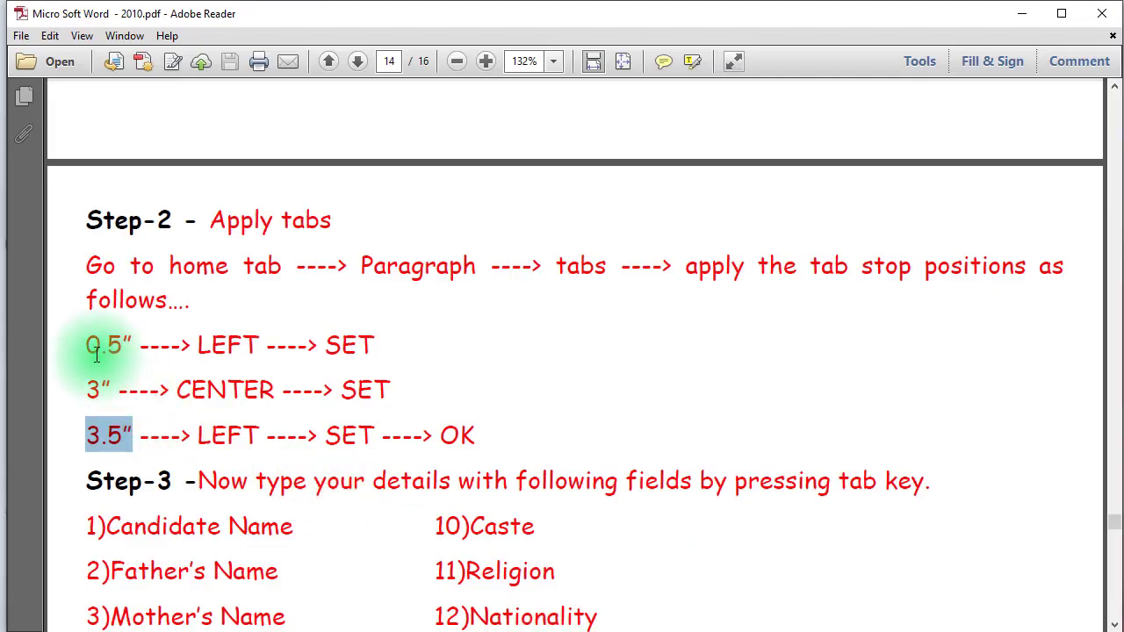
drag(93, 350, 323, 343)
scroll(635, 345, up, 2)
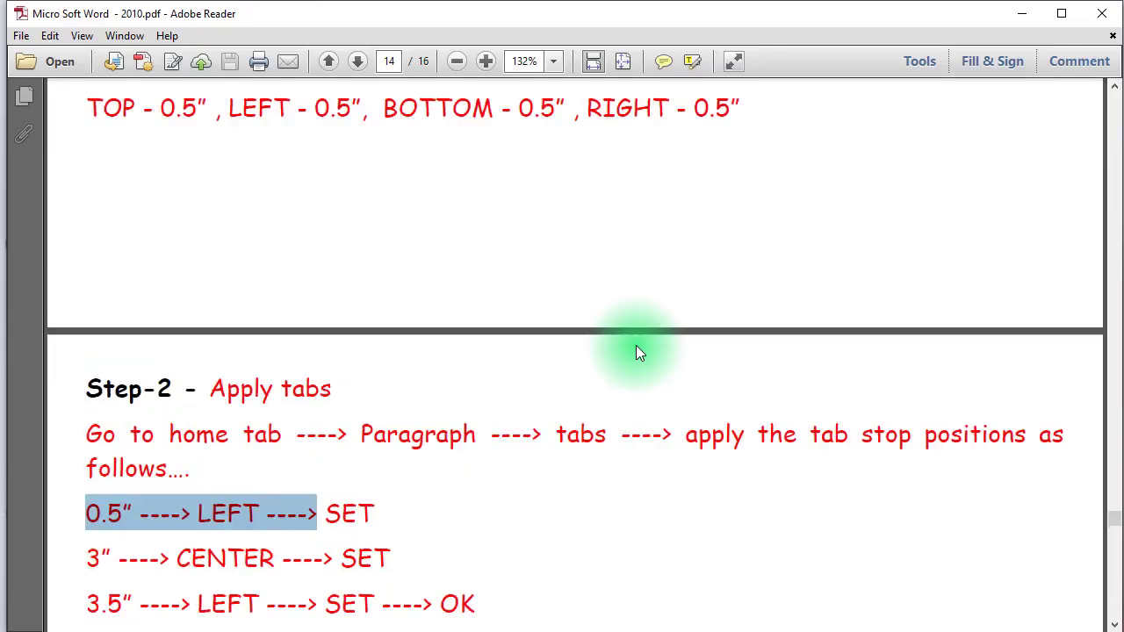
scroll(636, 345, up, 10)
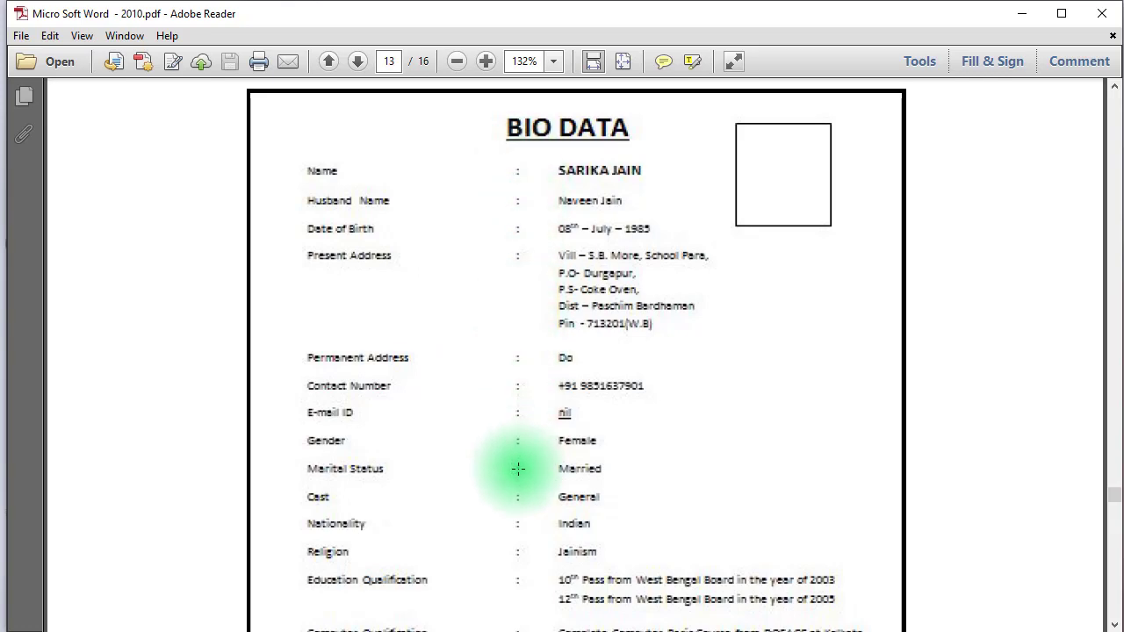
- Scroll back down past the Step-2 tab instructions to the Step-3 field list
scroll(516, 468, down, 3)
scroll(518, 473, down, 3)
scroll(518, 473, down, 2)
scroll(514, 464, up, 6)
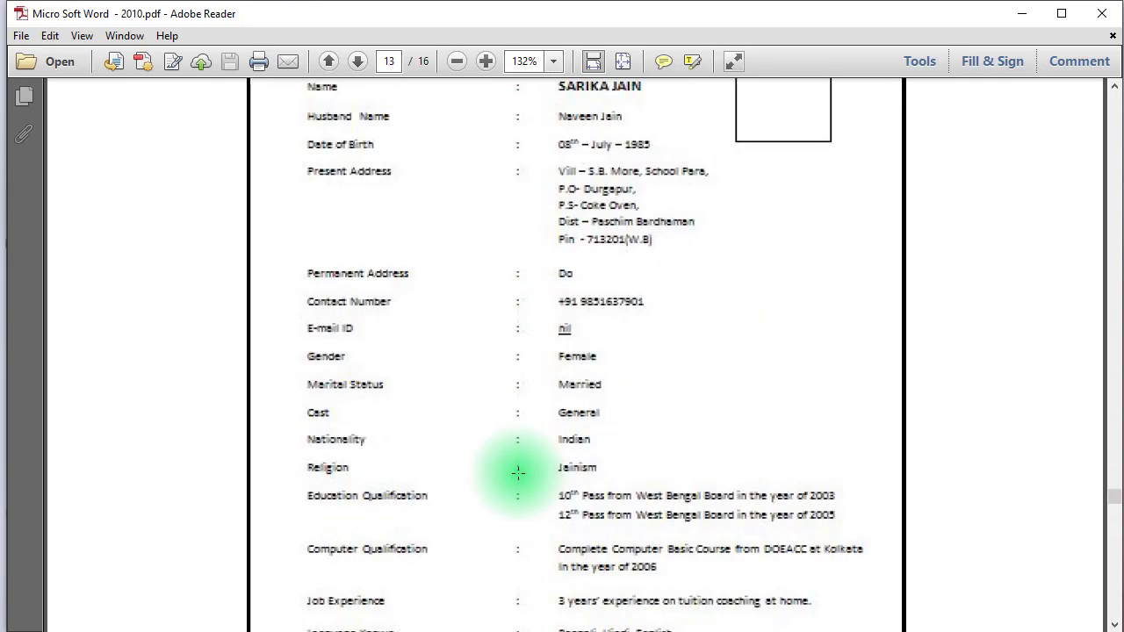
scroll(515, 527, up, 6)
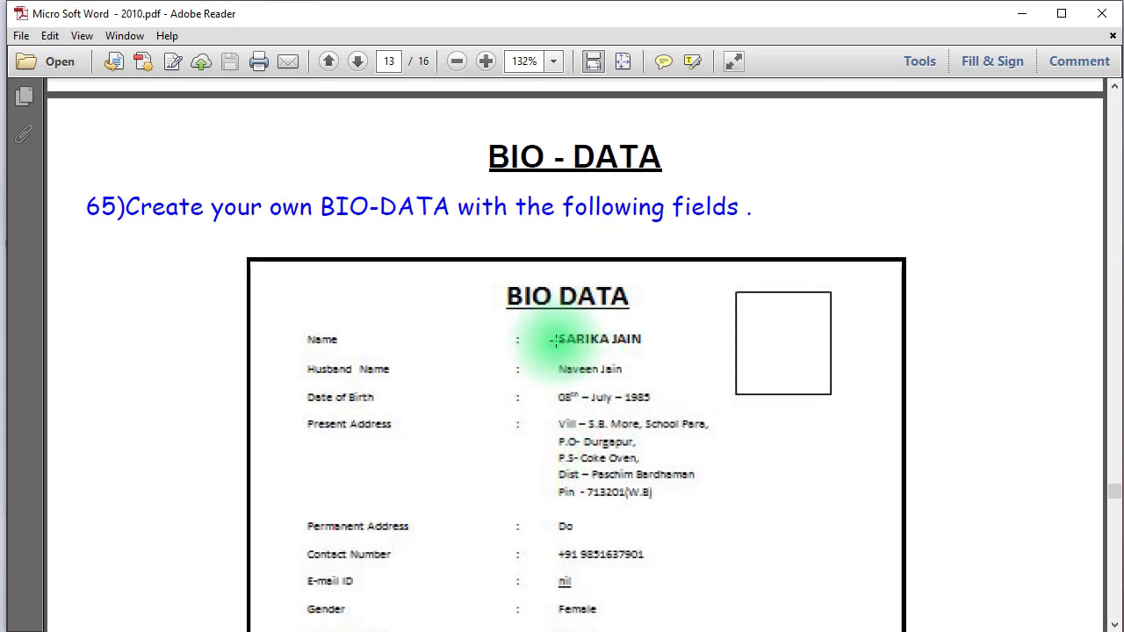
scroll(553, 339, down, 1)
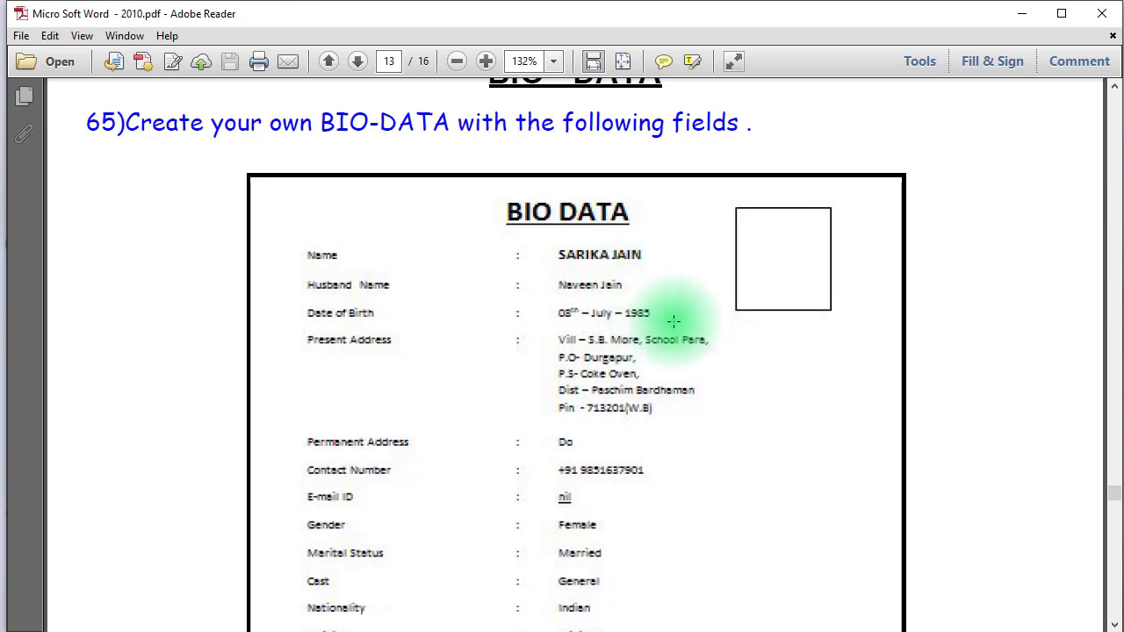
scroll(672, 322, down, 5)
scroll(672, 322, down, 3)
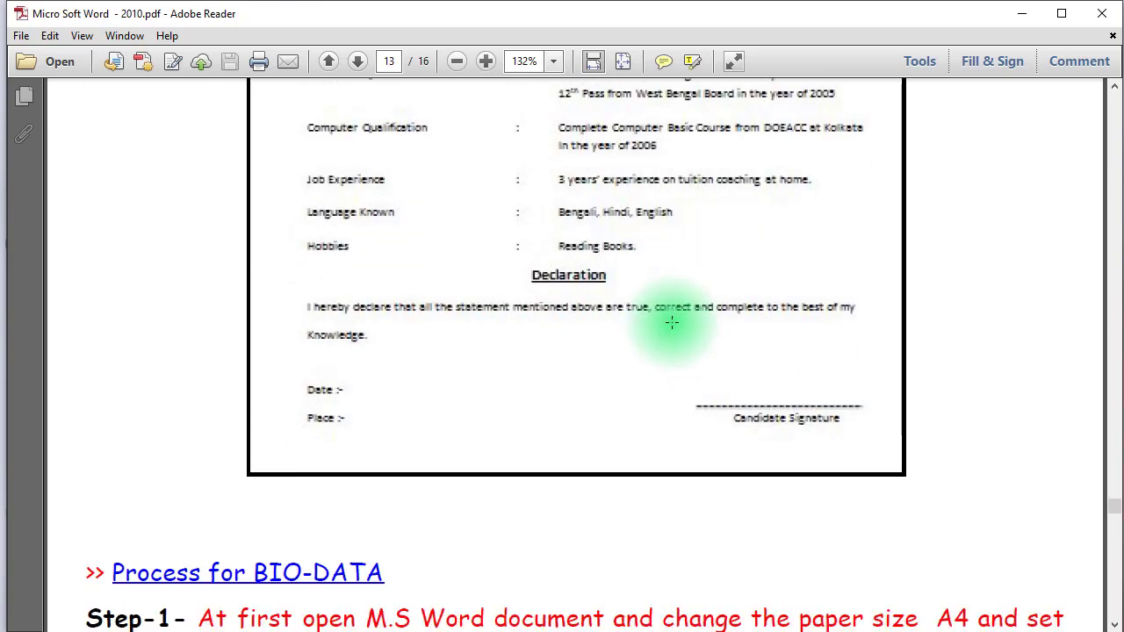
scroll(672, 322, down, 4)
scroll(671, 322, down, 4)
scroll(672, 326, down, 4)
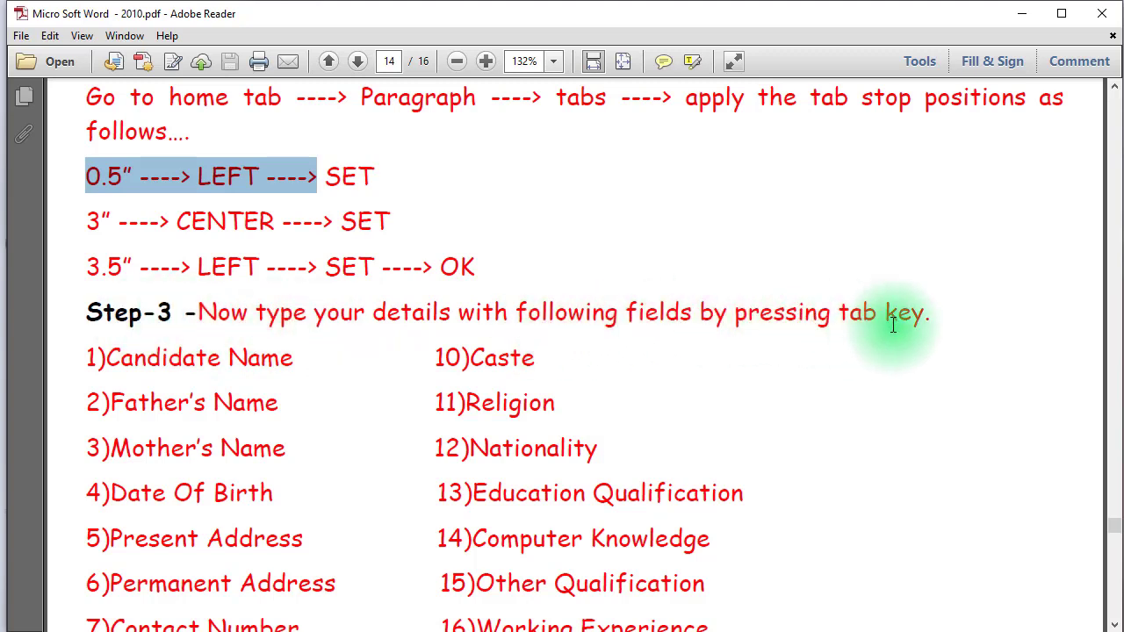
- Scroll through the eighteen Step-3 fields to Step-4, then Alt+Tab back to Word
scroll(853, 352, down, 3)
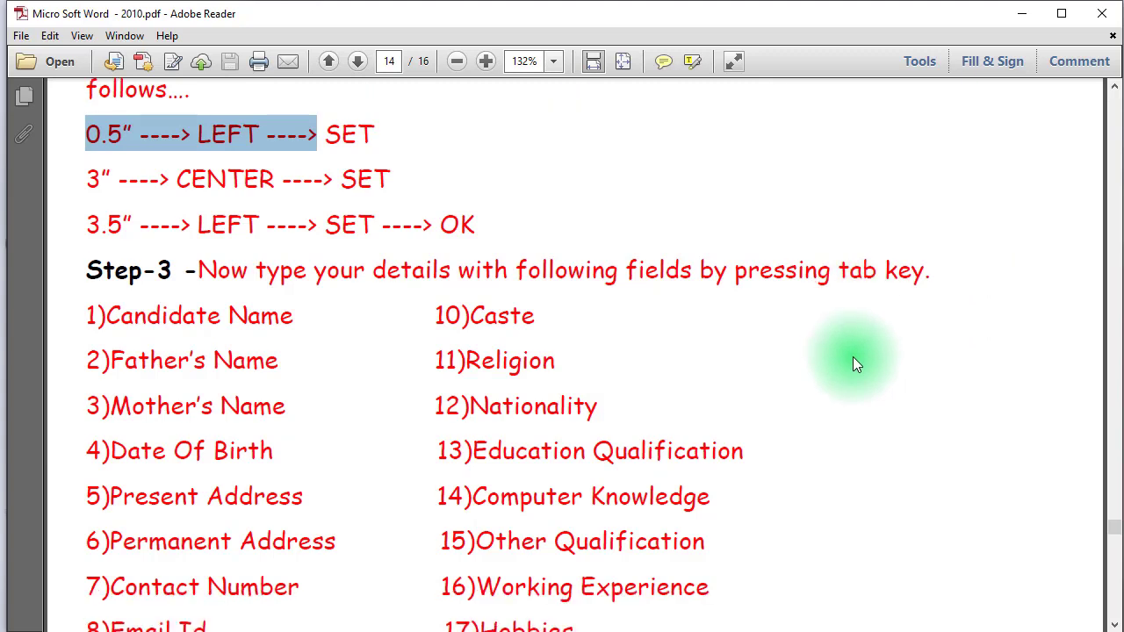
scroll(853, 367, down, 1)
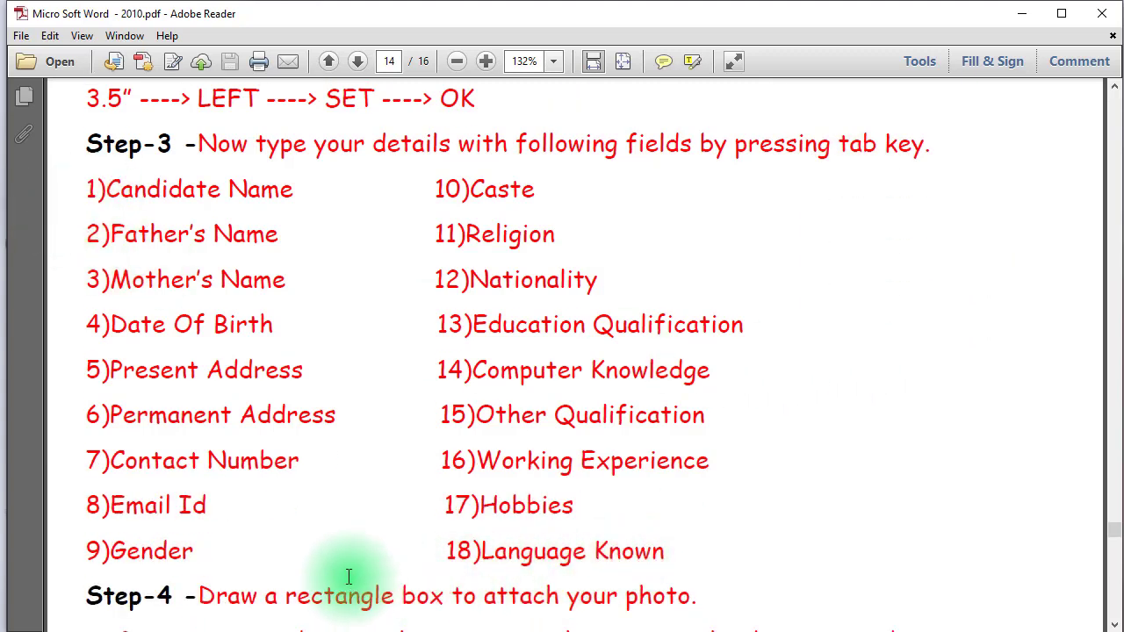
key(alt+Tab)
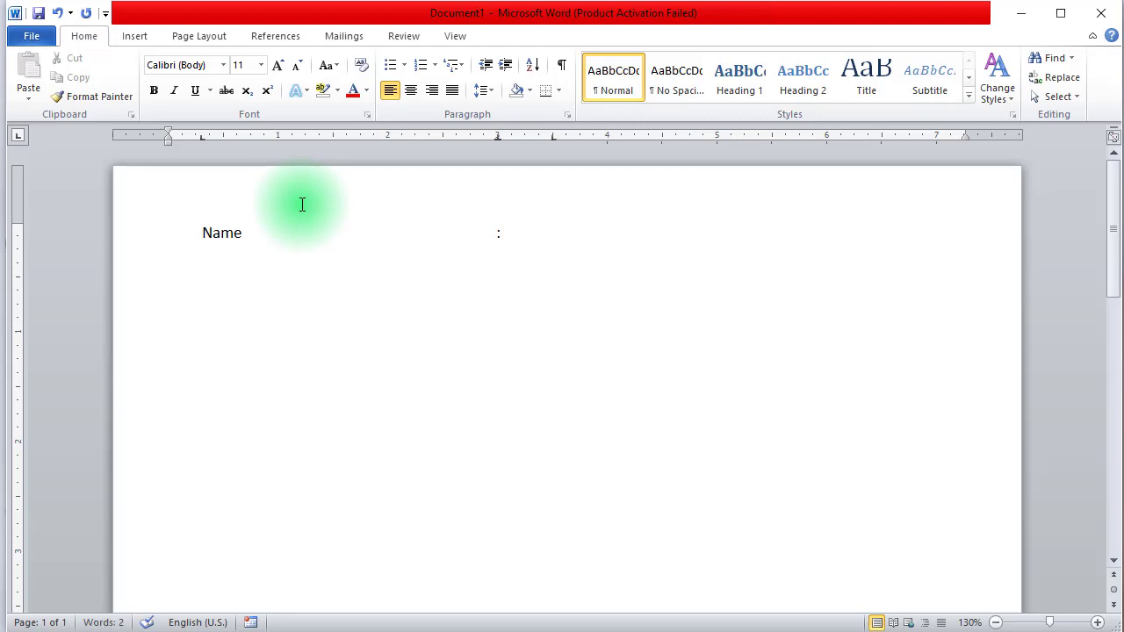
- Enter the candidate's name, then a tab-aligned Father's Name line with colon and value
text(Tapash Sharma)
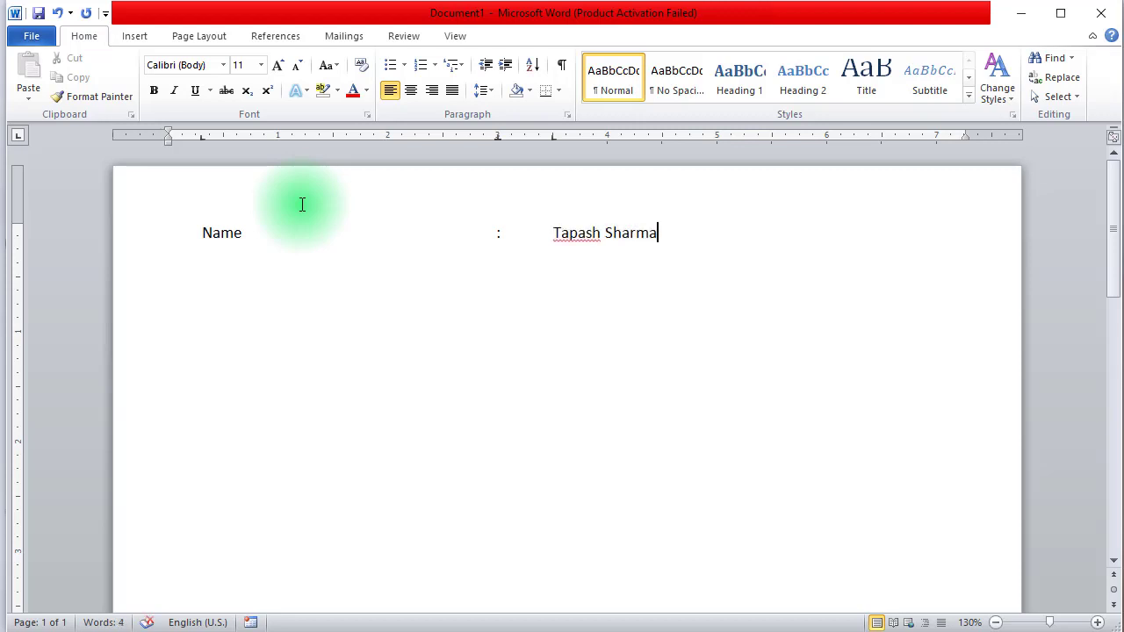
key(Return)
key(Tab)
text(Father's Nam)
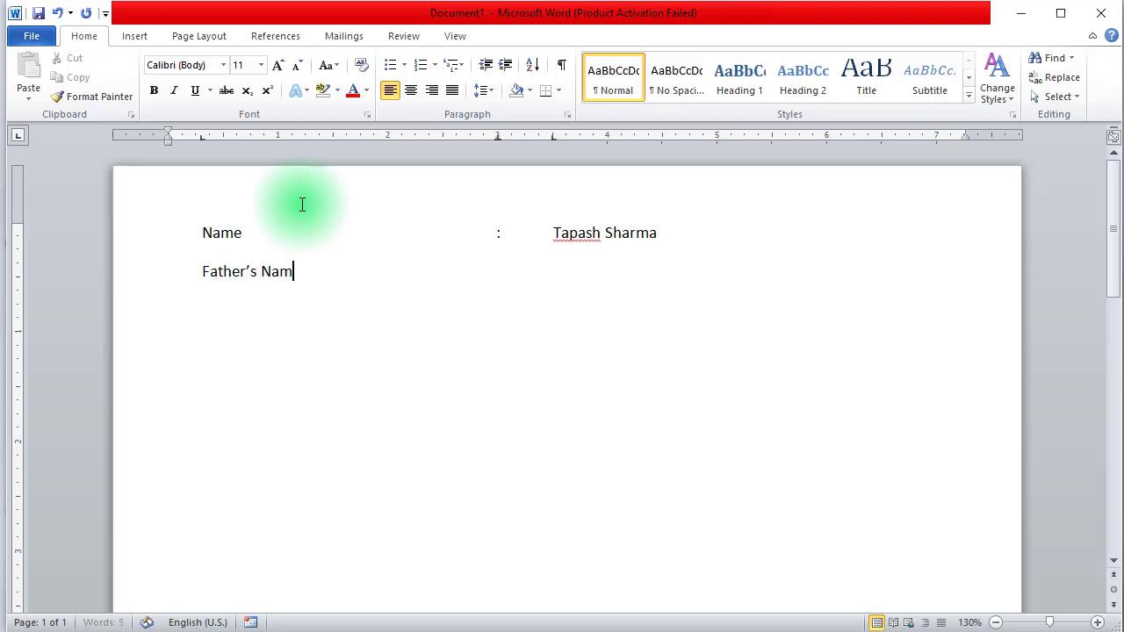
text(e)
key(Tab)
text(:)
key(Tab)
text(XXXXXXXX)
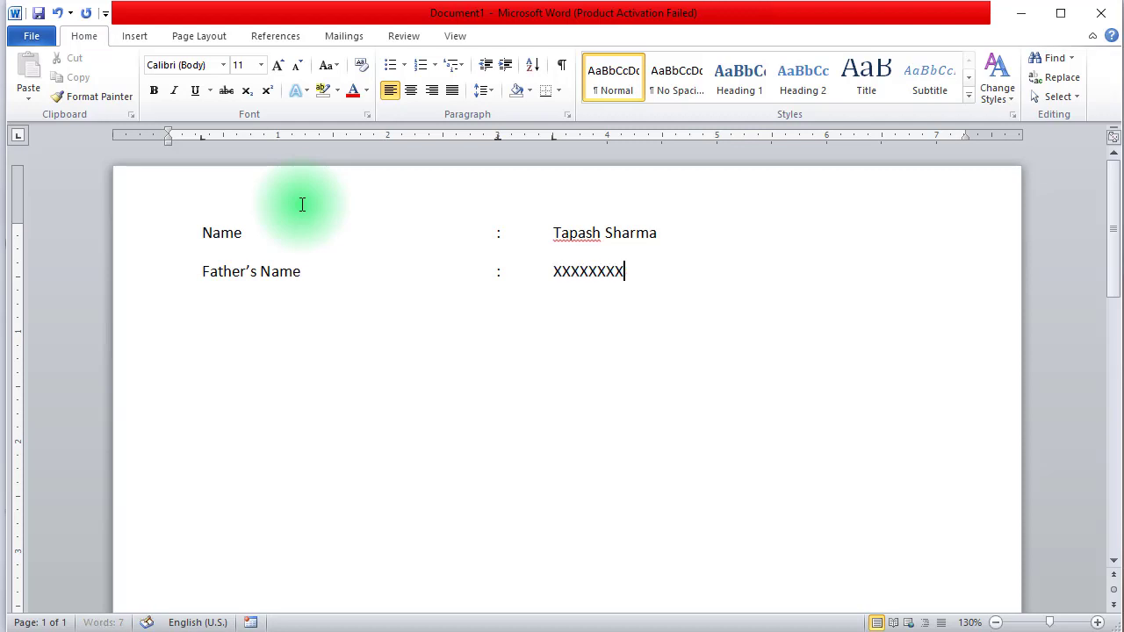
text(XXXXXXX)
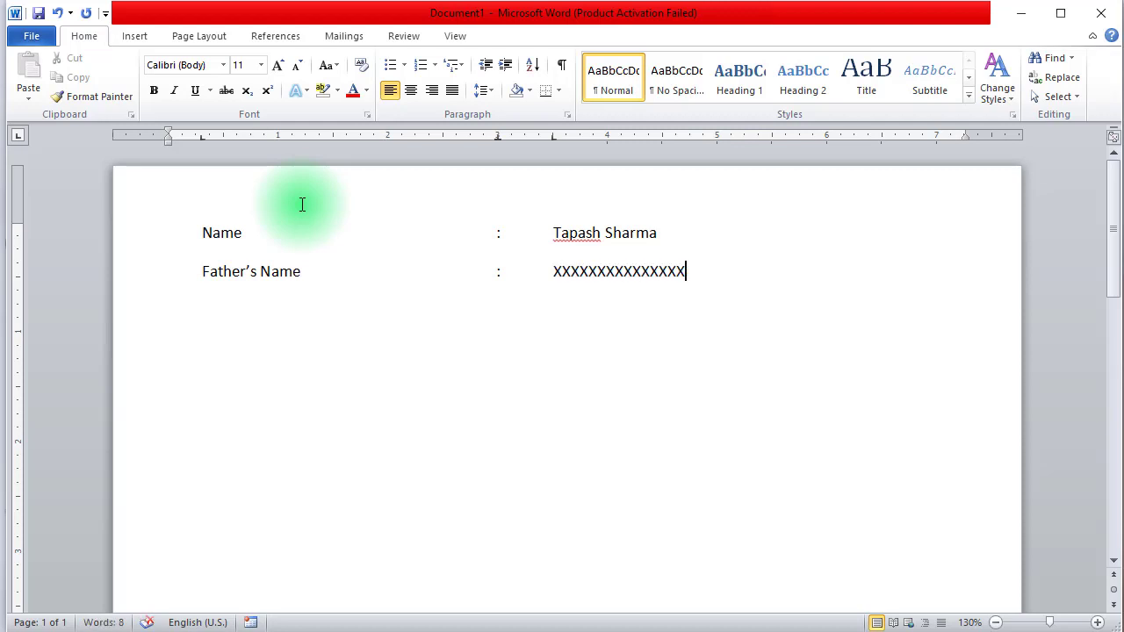
key(Return)
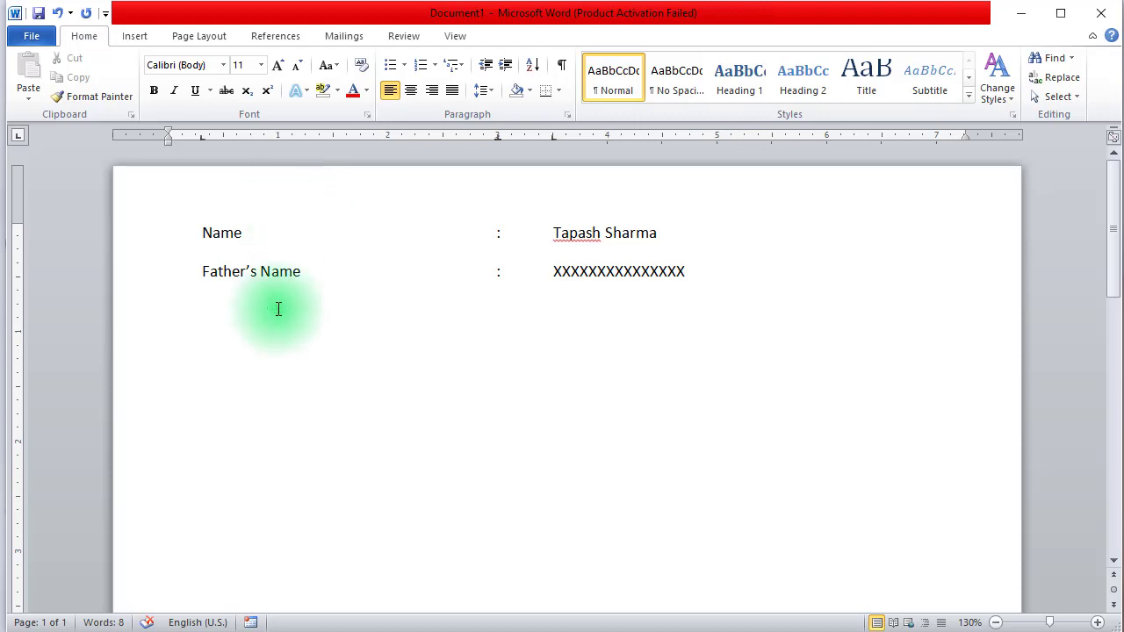
- Check the PDF guide, then add the 'PO- XXXXXXXXX' Present Address line and start the next line
click(535, 628)
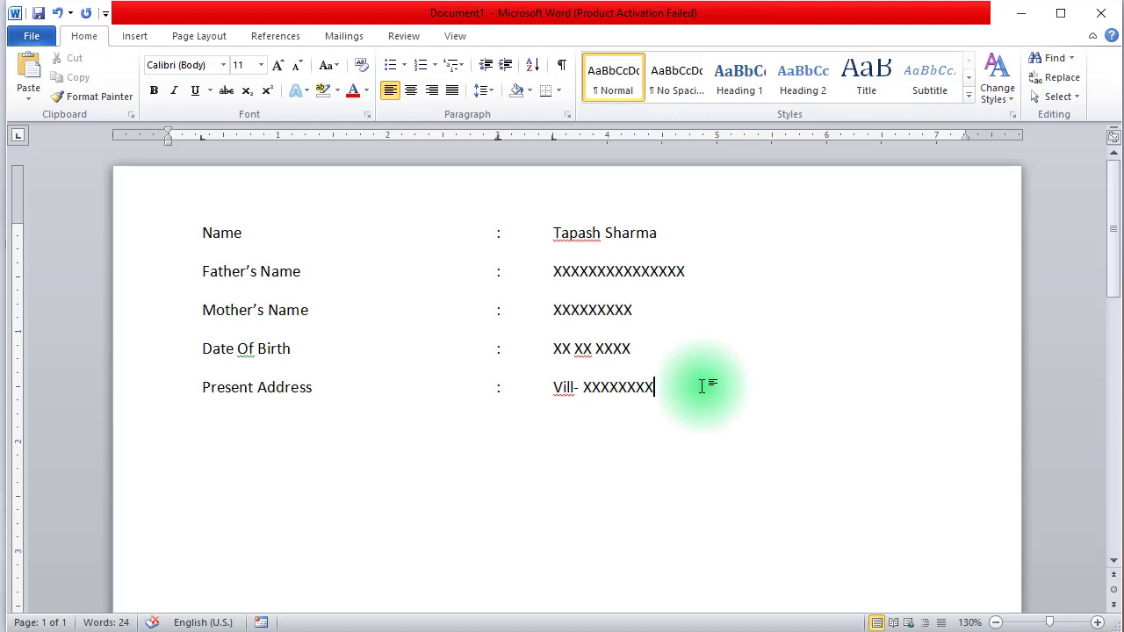
key(Return)
key(Tab)
text(PO- XXXXXXXXX)
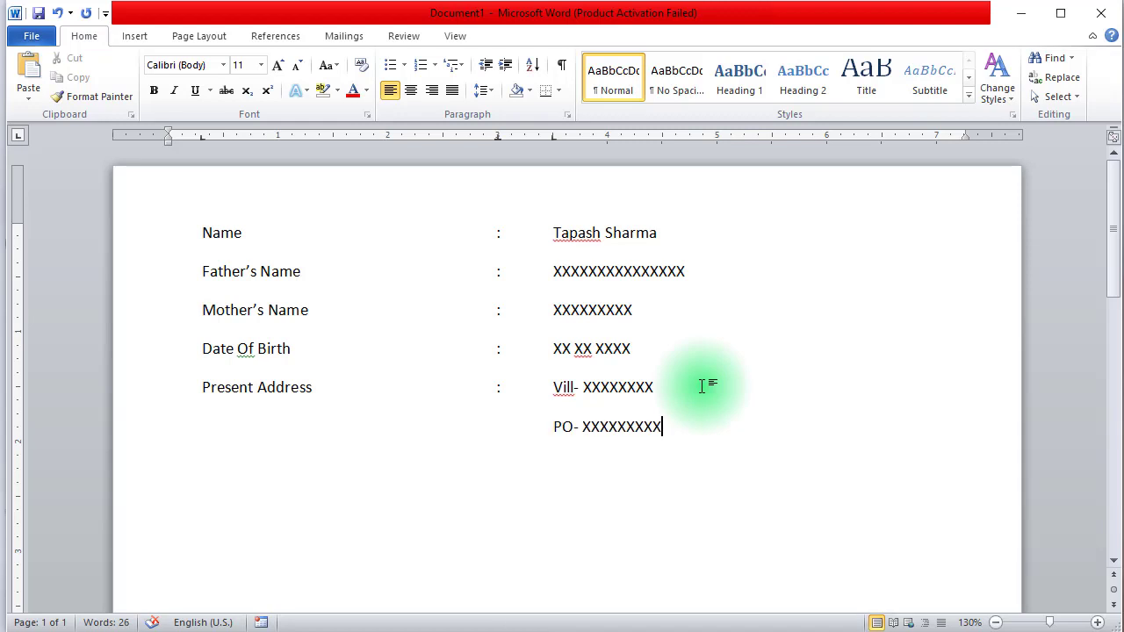
key(Return)
key(Tab)
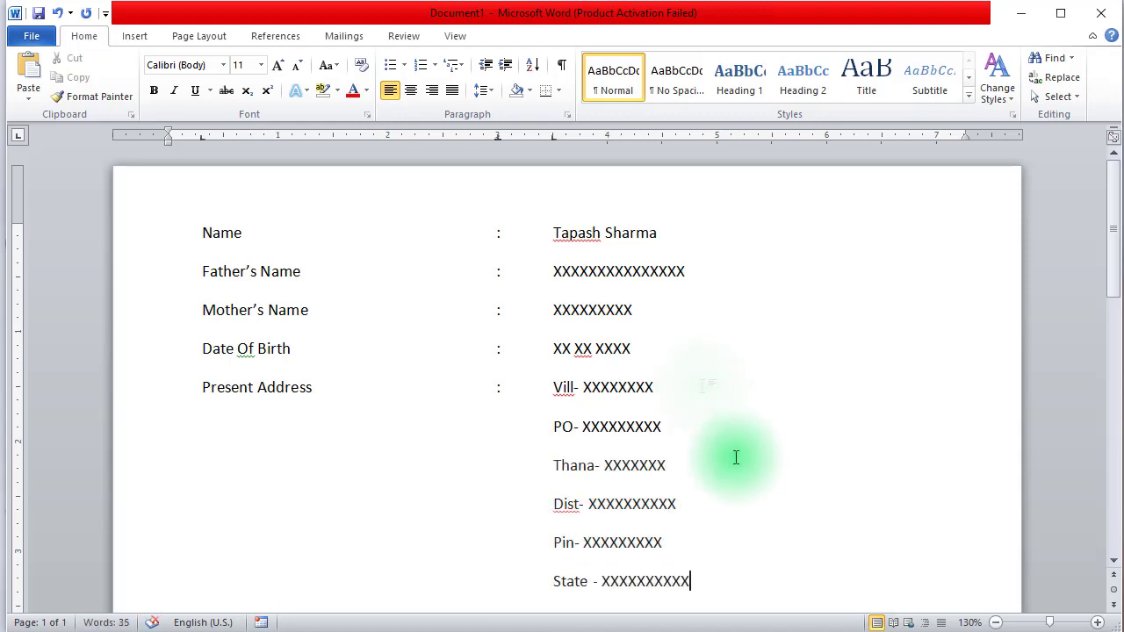
scroll(736, 456, down, 1)
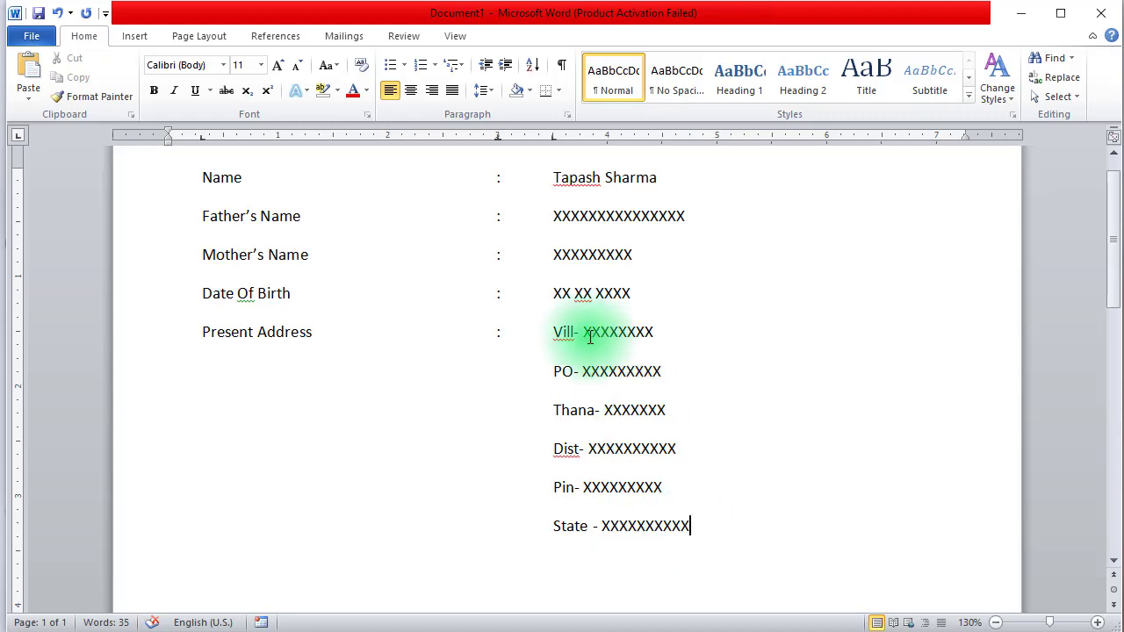
- Try selecting the Vill-to-State address block and scroll it into view
drag(551, 332, 692, 554)
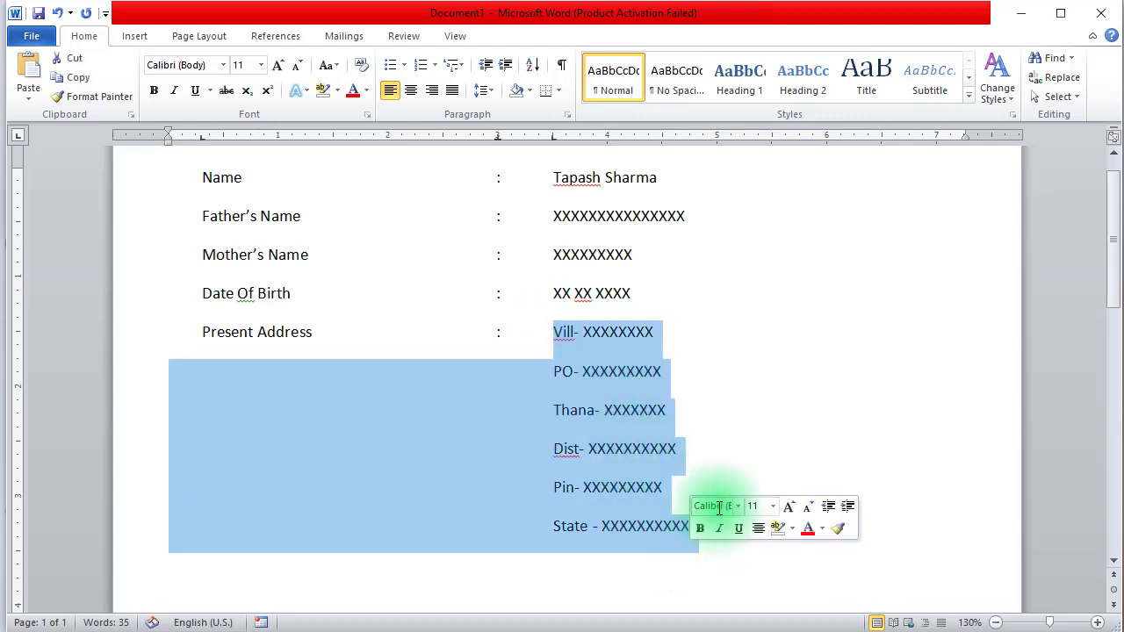
click(783, 427)
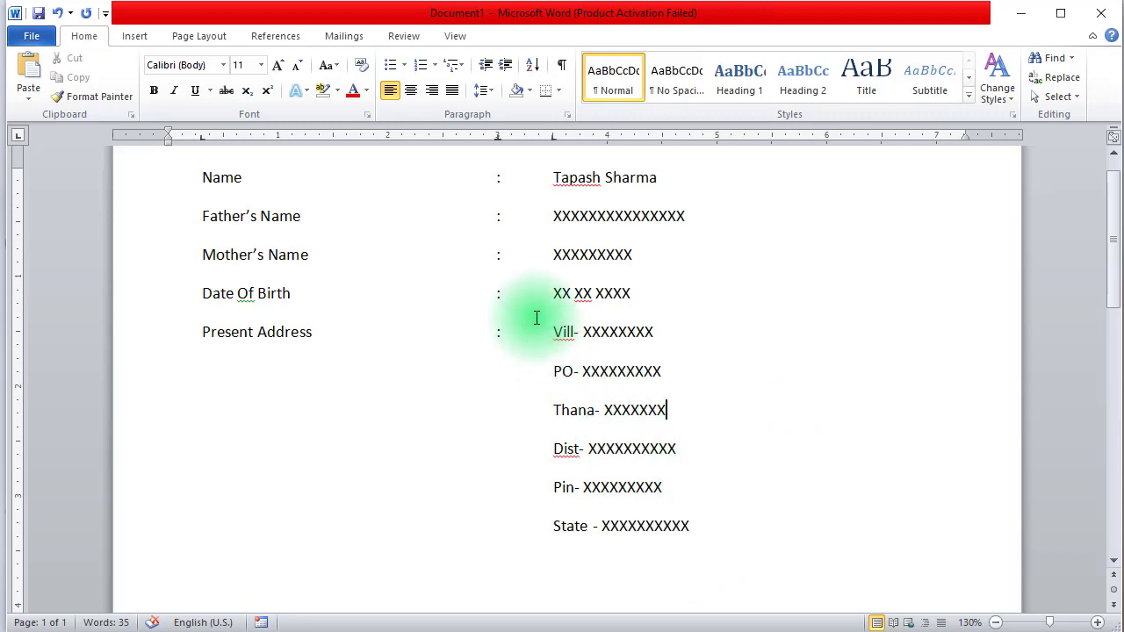
mouse_move(554, 332)
mouse_down()
mouse_move(613, 352)
mouse_move(703, 502)
mouse_move(710, 544)
mouse_up()
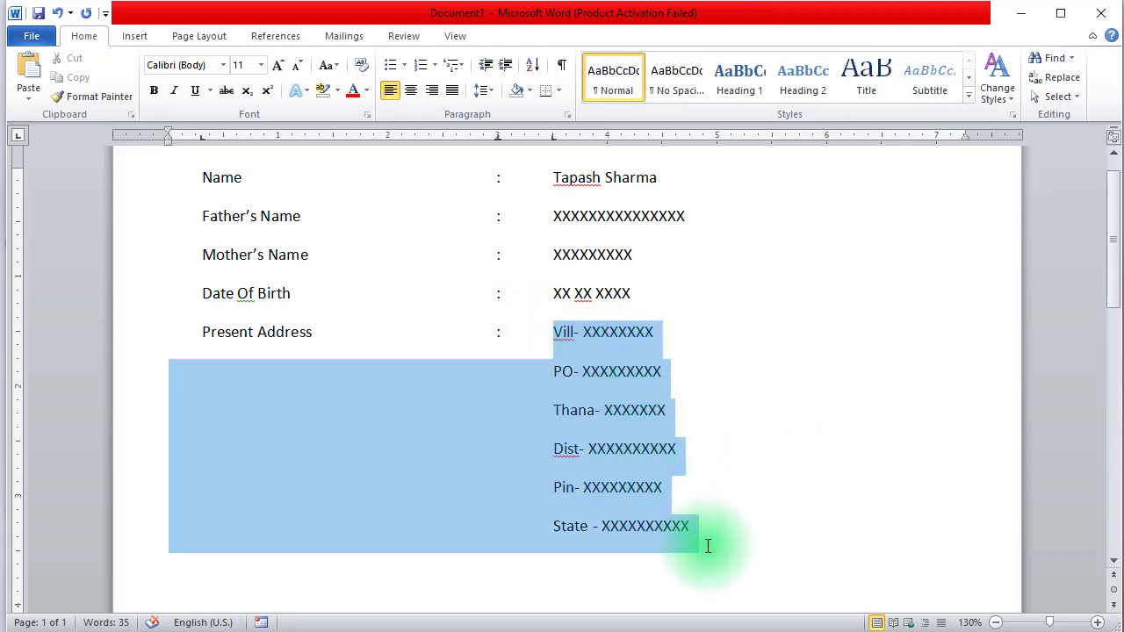
click(718, 427)
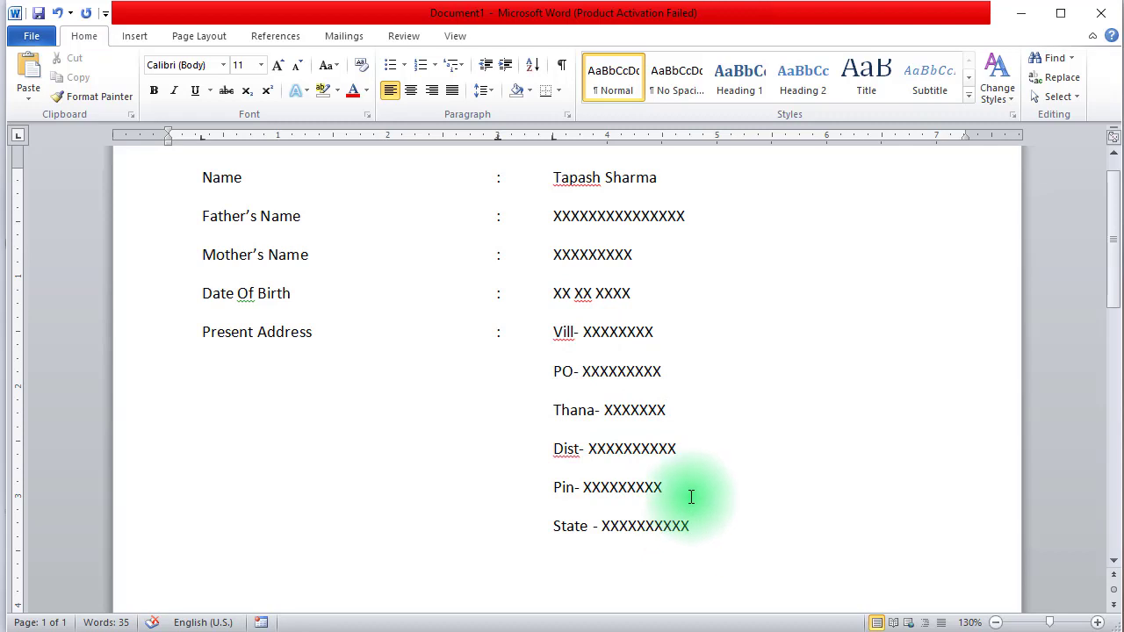
scroll(802, 359, down, 1)
scroll(803, 358, down, 2)
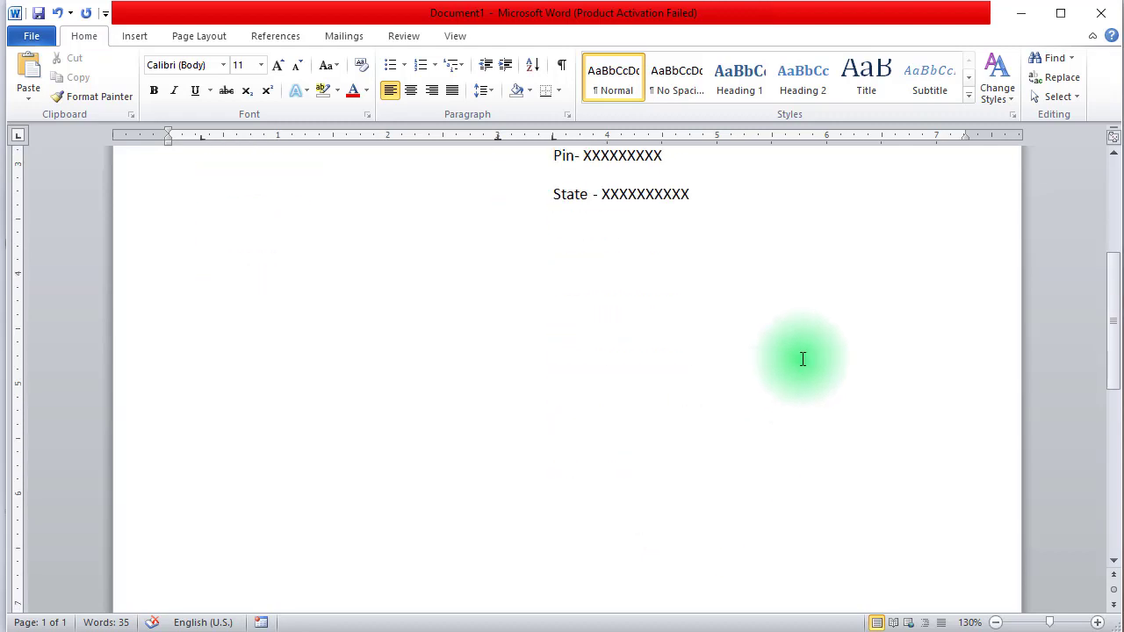
scroll(802, 358, up, 7)
scroll(745, 369, down, 1)
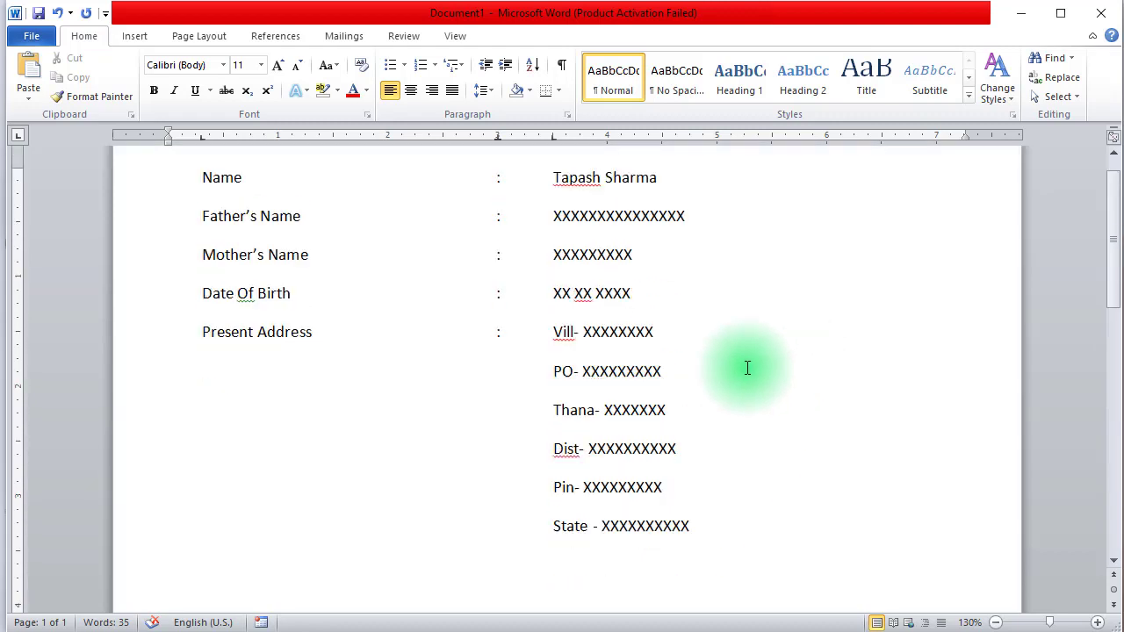
scroll(615, 352, down, 2)
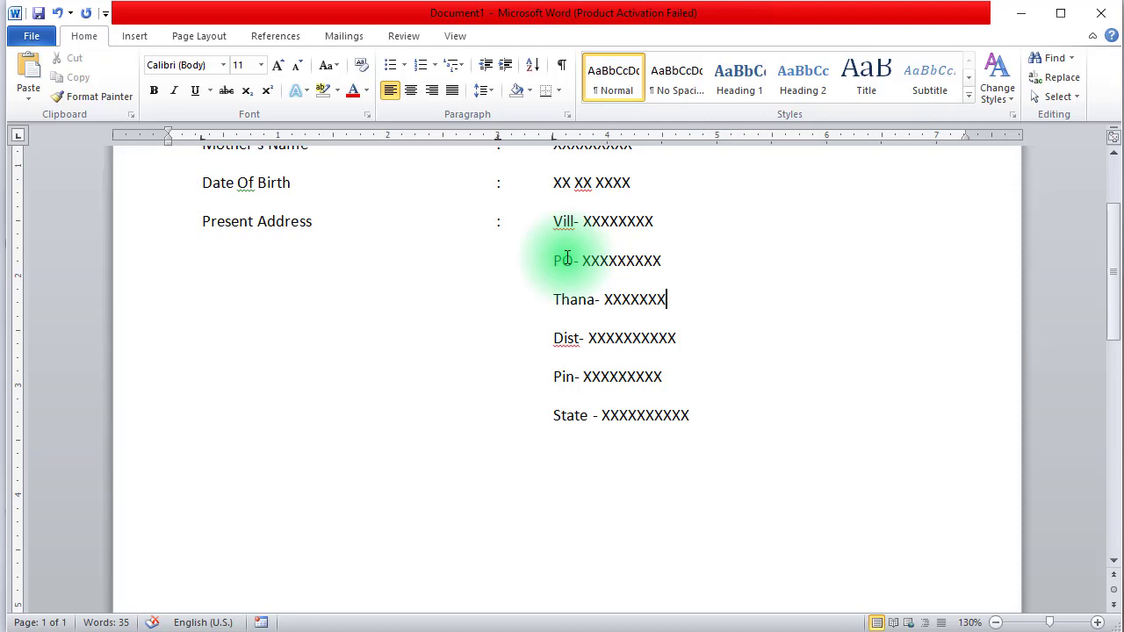
- Select the address lines from Vill onward and set their Spacing After to 0 pt
mouse_move(555, 221)
mouse_down()
mouse_move(700, 399)
mouse_move(711, 431)
mouse_up()
click(225, 42)
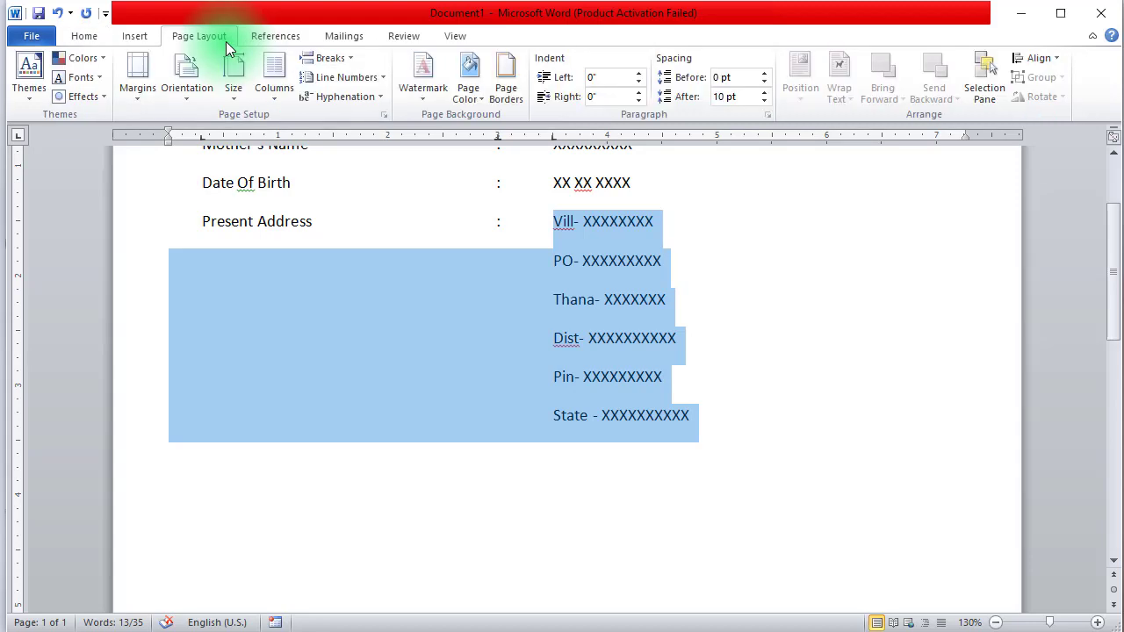
click(765, 102)
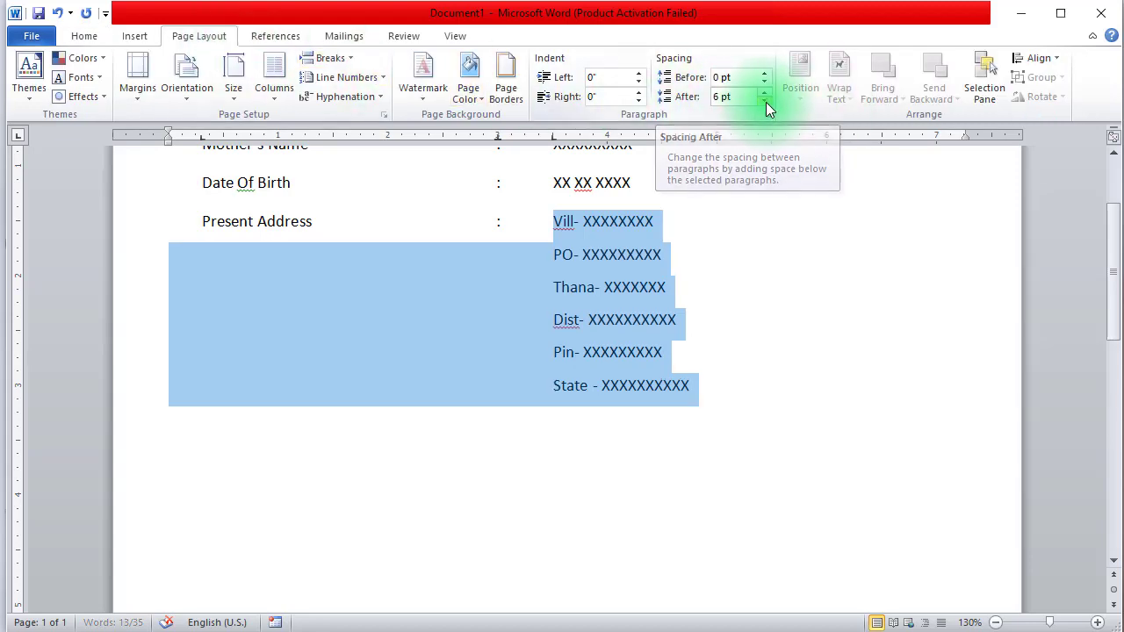
click(766, 102)
click(763, 326)
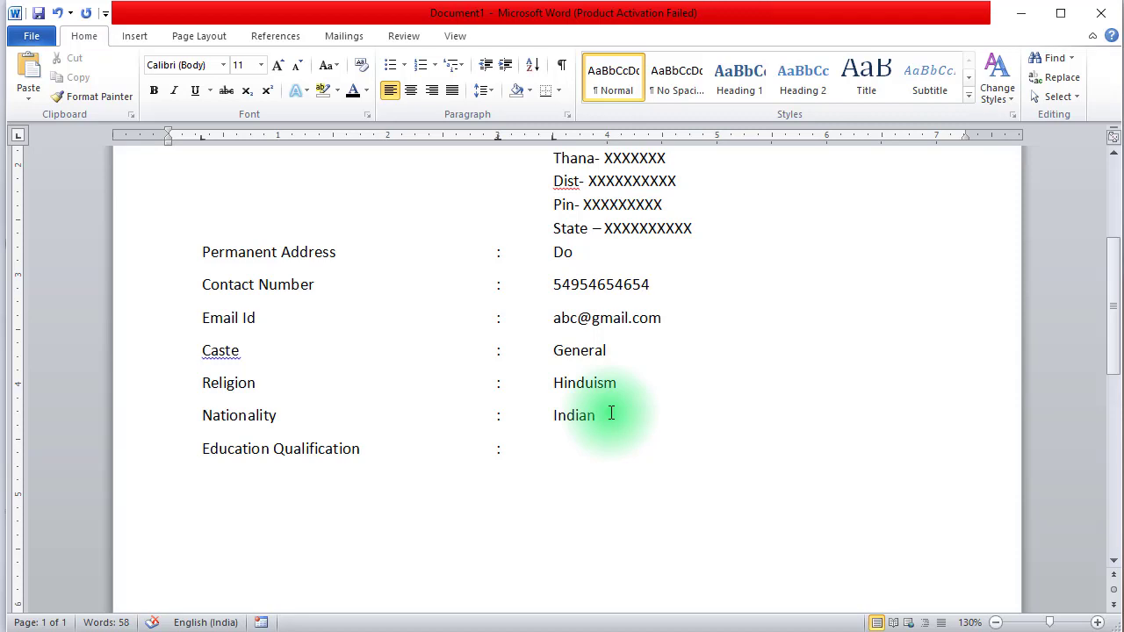
- Type the 10th Passed from W.B.B.S.E (2011) and 12th Passed from W.B.C.H.S.E entries
text(10th )
text(Passed f)
text(rom W)
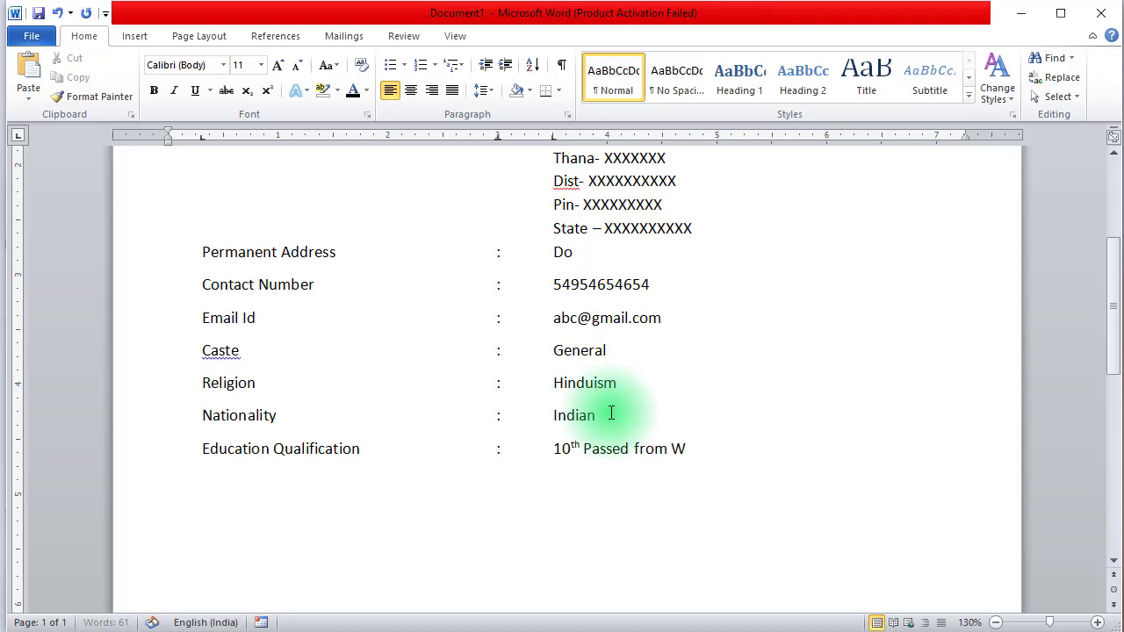
text(.b.B)
text(.s.e)
key(BackSpace)
key(BackSpace)
key(BackSpace)
key(BackSpace)
text(B.B.S.E )
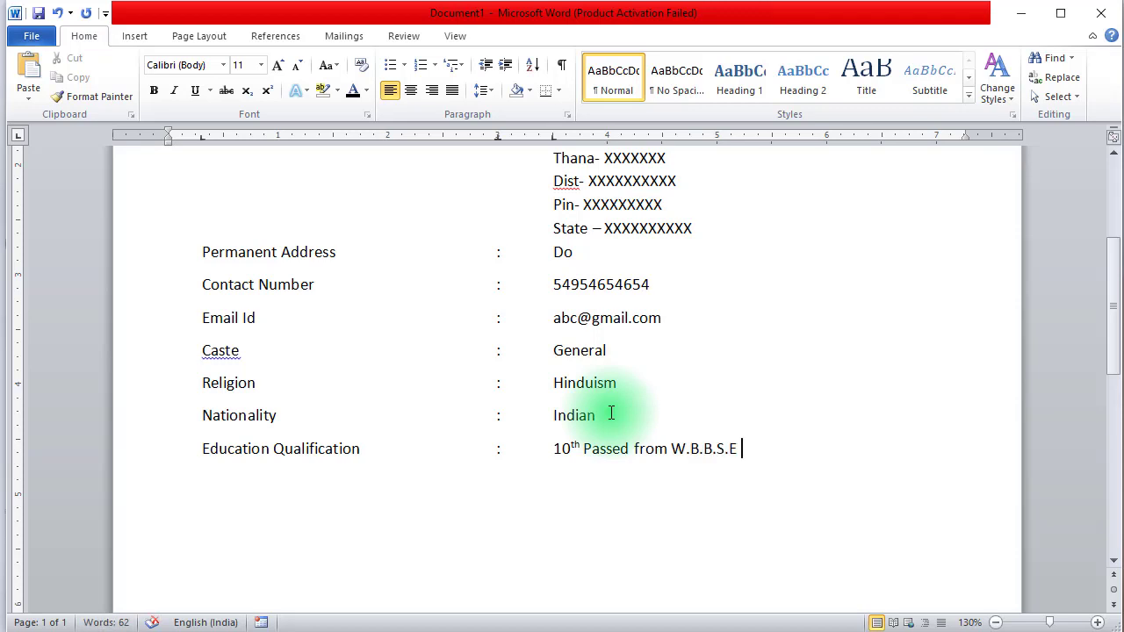
text(in the)
text( year of)
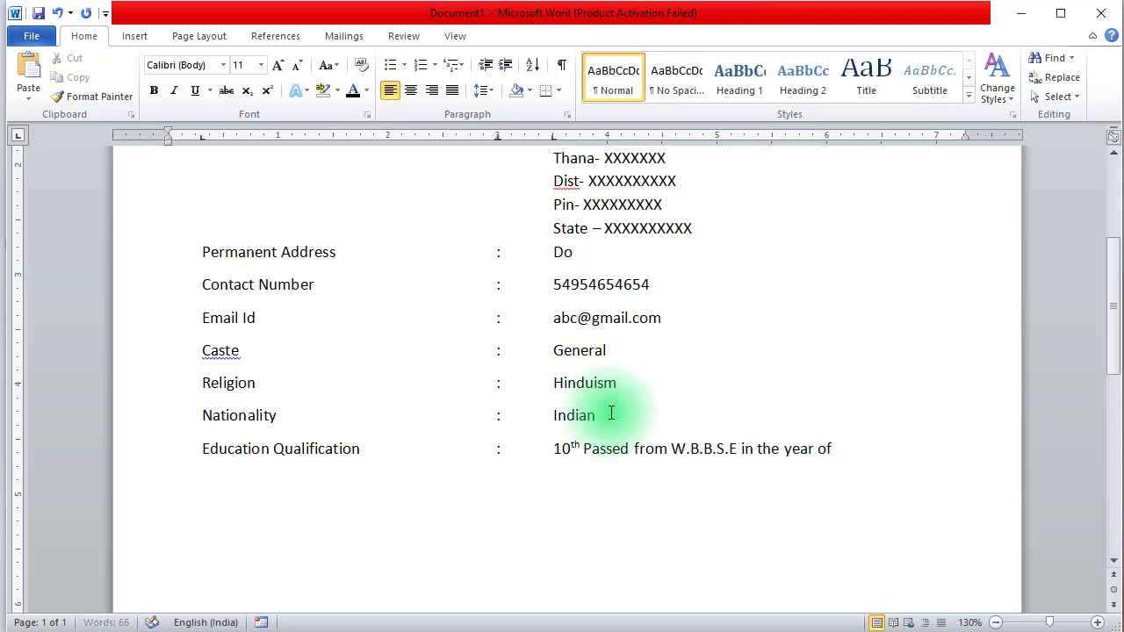
text( 2)
text(0)
text(11)
text(12)
text(th Pa)
text(ssed from W.B.C.H.S.E in the)
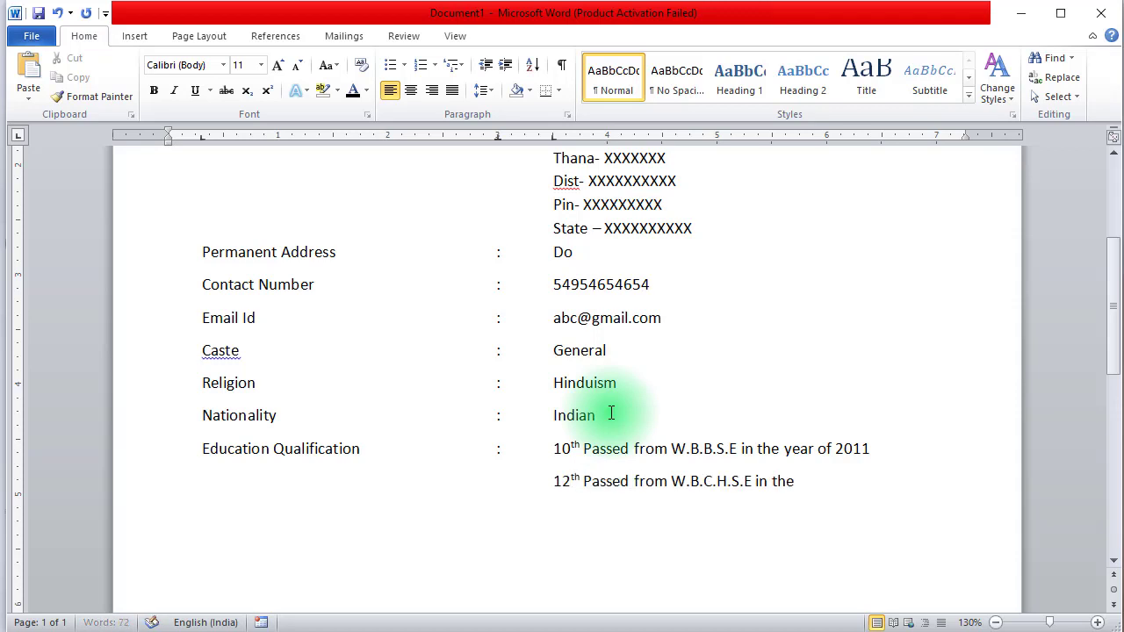
text( year o)
text(f 20)
- Add 'B.A (General) Completed from Burdwan University' and 'In the year of 2016' below it
key(Return)
key(Tab)
key(Tab)
text(B.a)
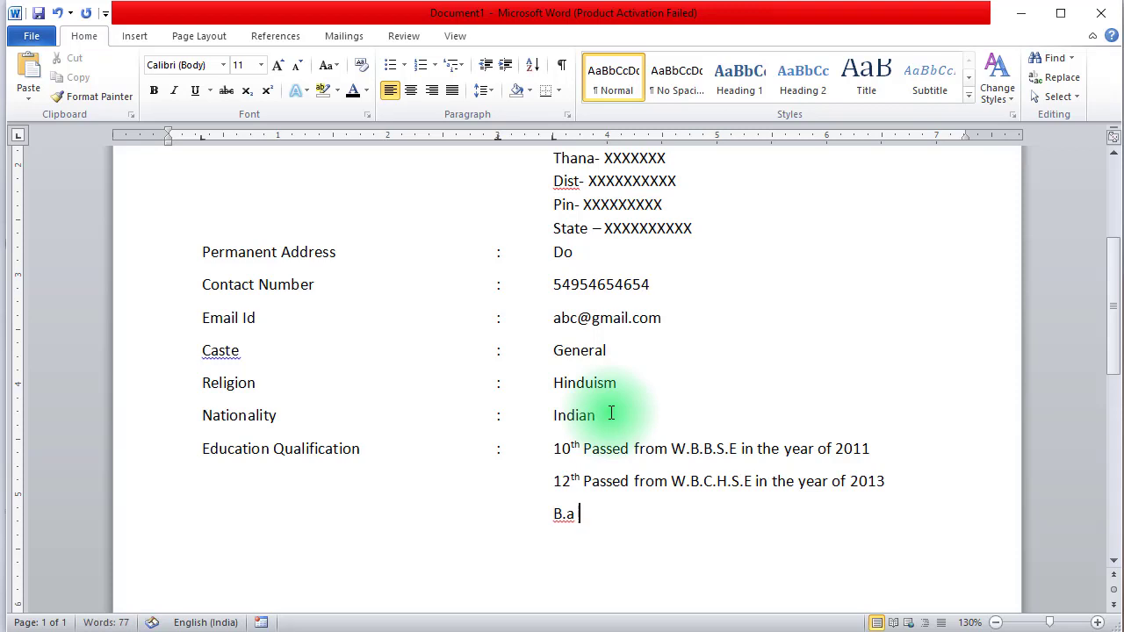
key(BackSpace)
key(BackSpace)
text(A)
text( (Ge)
text(neral)
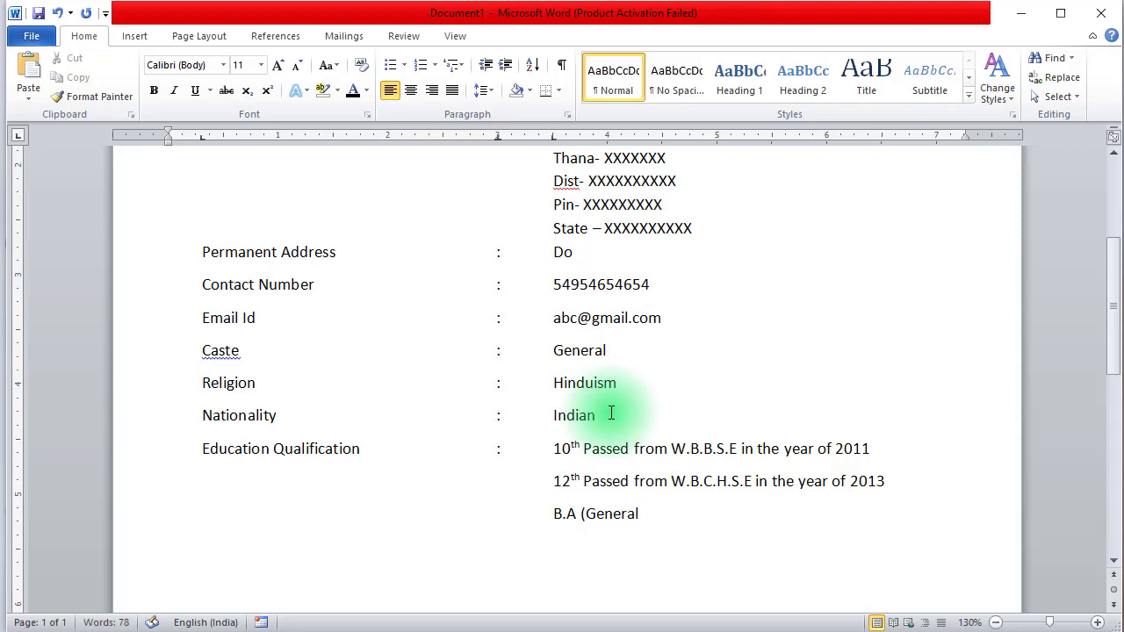
text() Completed from Burdwan University)
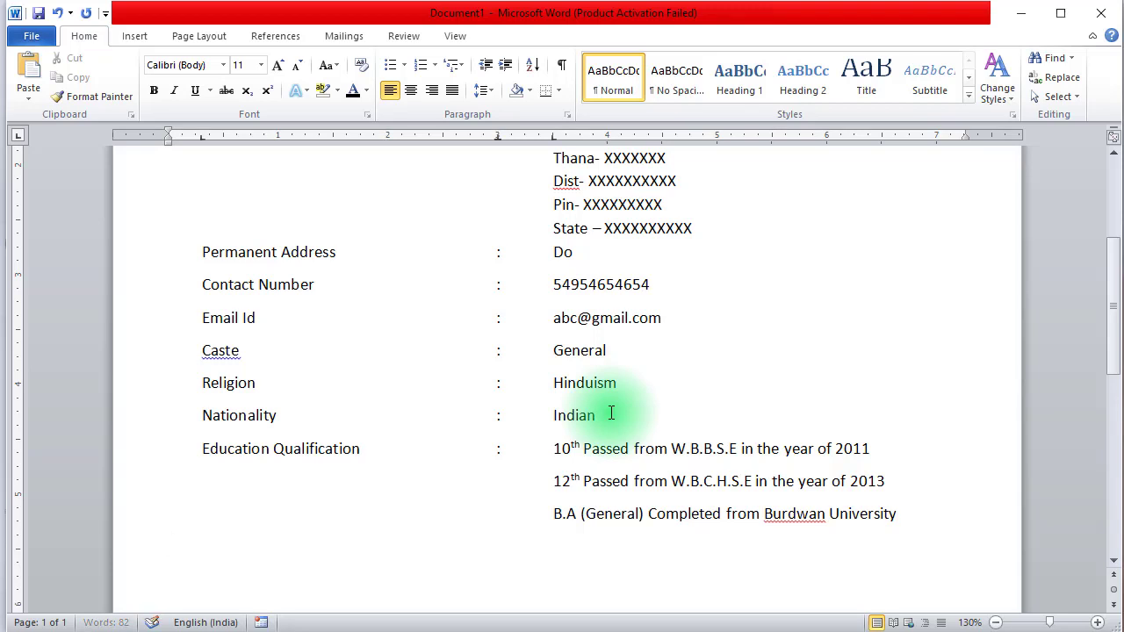
text(In the year )
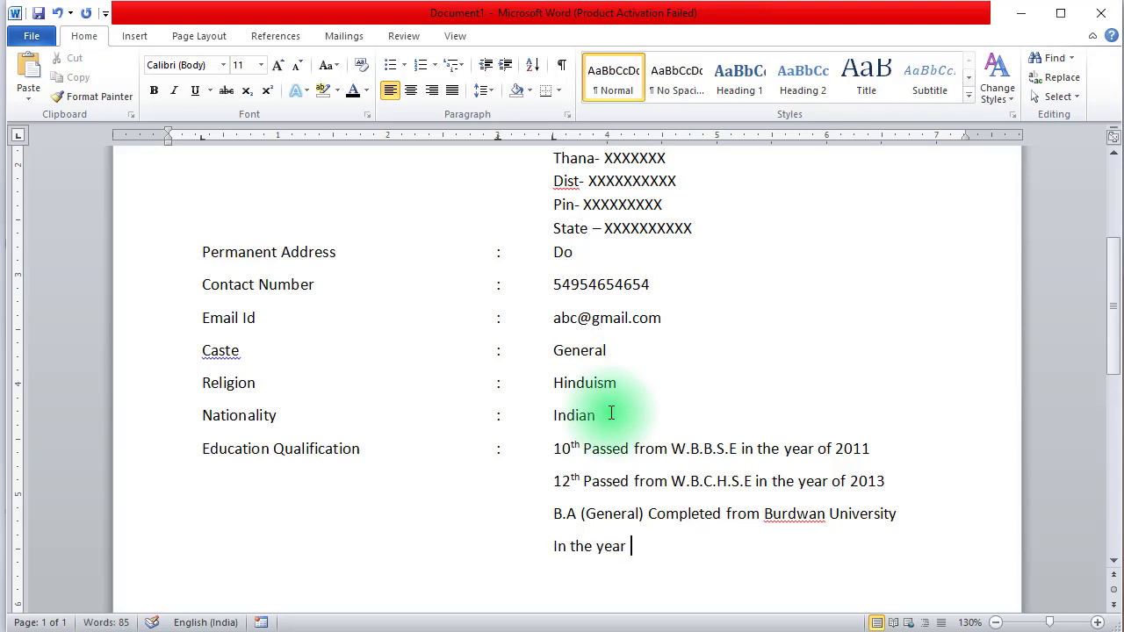
text(of 2)
text(016)
- Select the education lines from 10th to 2016 and set their Spacing After to 0 pt
click(558, 450)
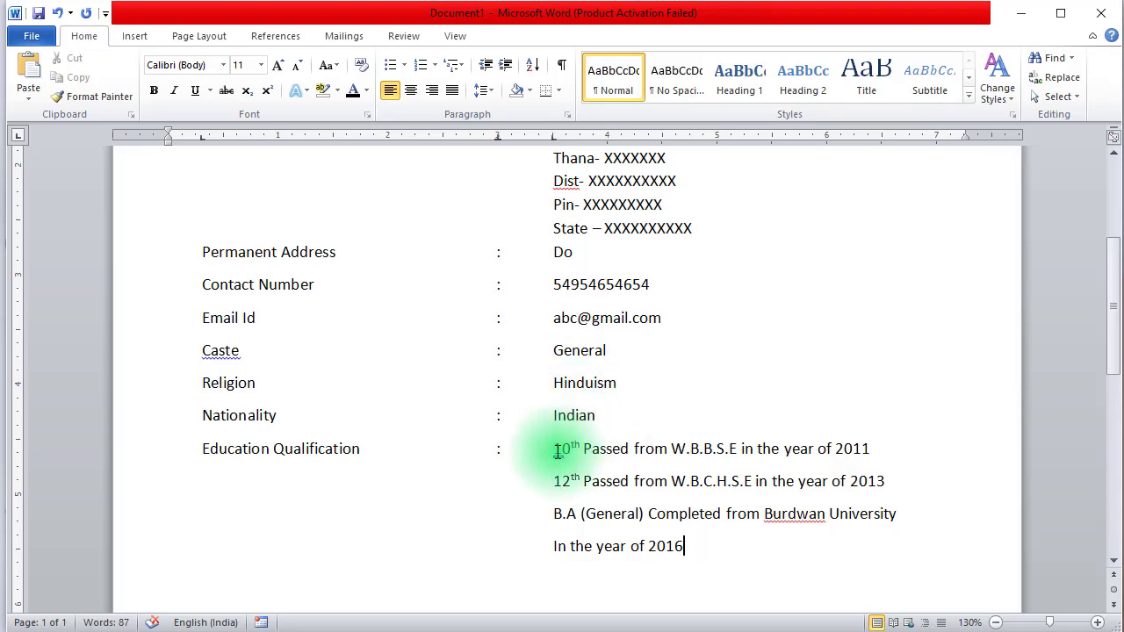
drag(557, 451, 685, 548)
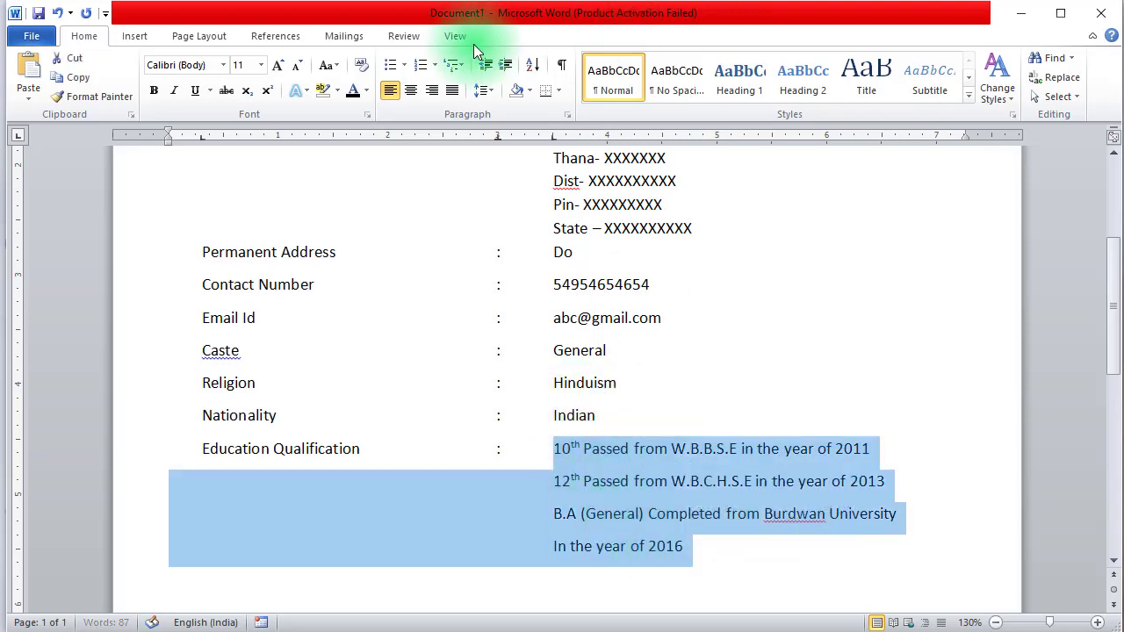
click(187, 36)
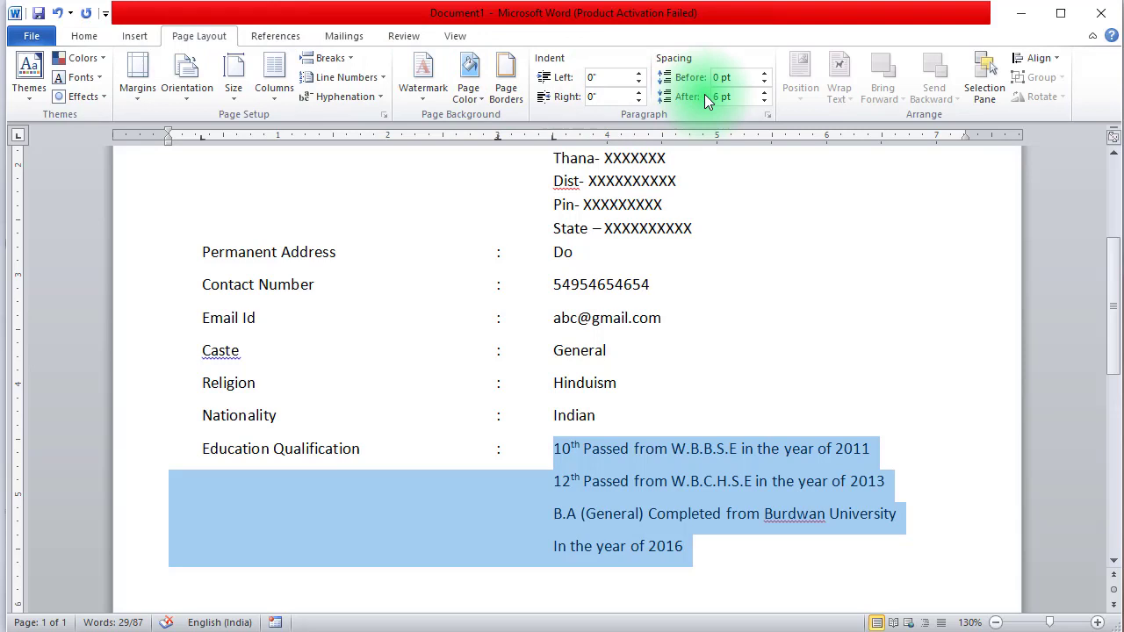
click(764, 101)
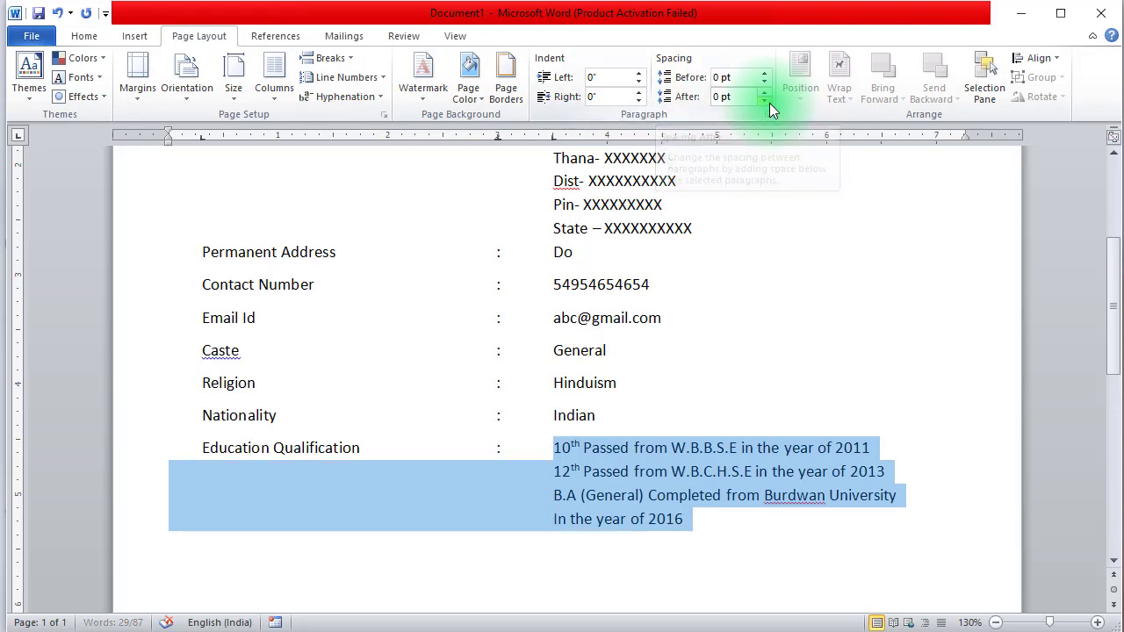
click(710, 525)
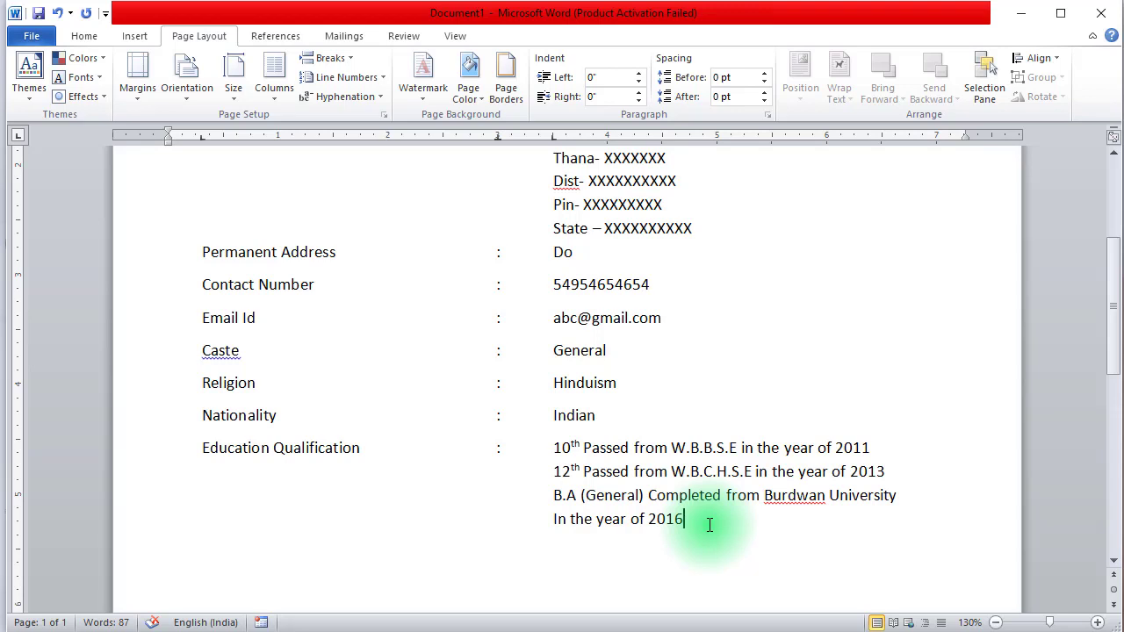
key(ctrl+v)
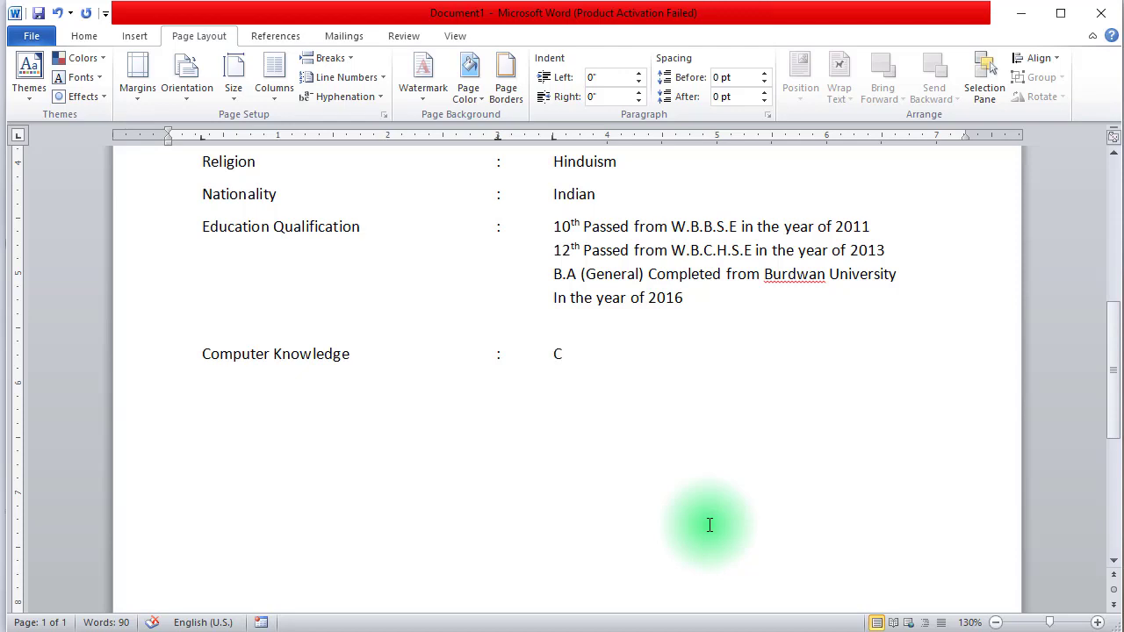
- Type 'Complete Computer Diploma Course from National Youth' as the Computer Knowledge value and continue on a new line
text(omplete )
text(Compu)
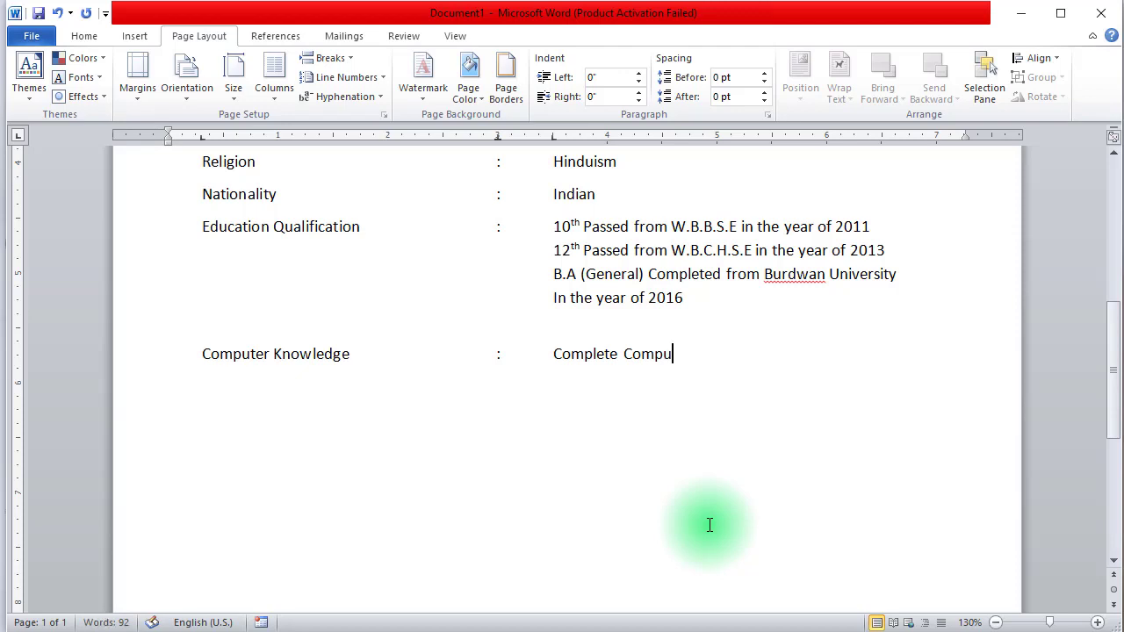
text(ter D)
text(iploma )
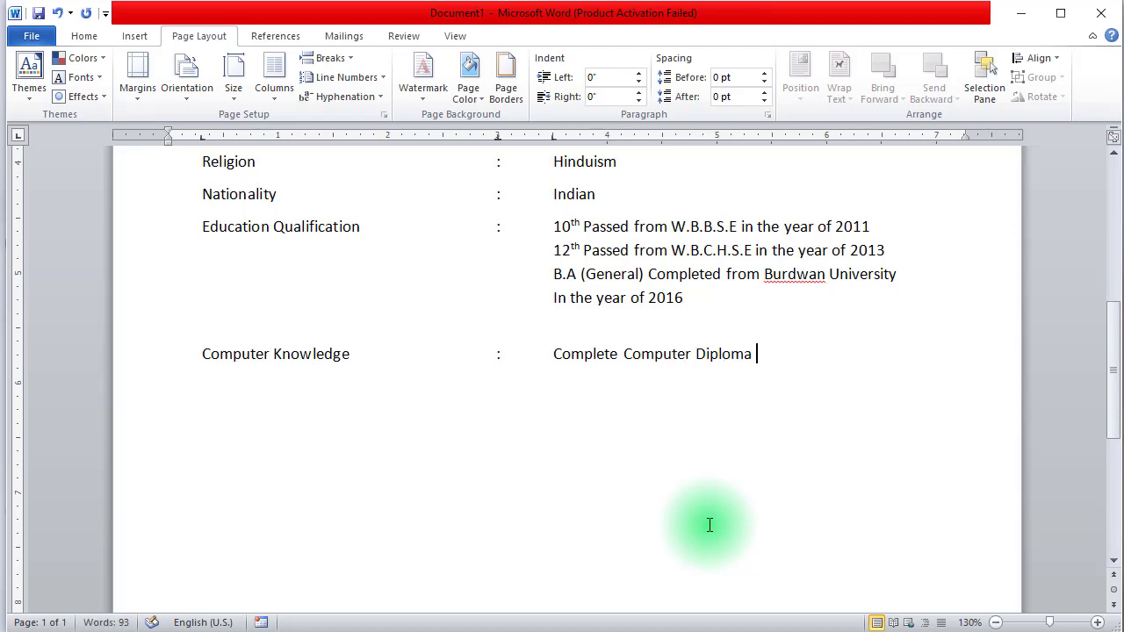
text(Co)
text(urse fr)
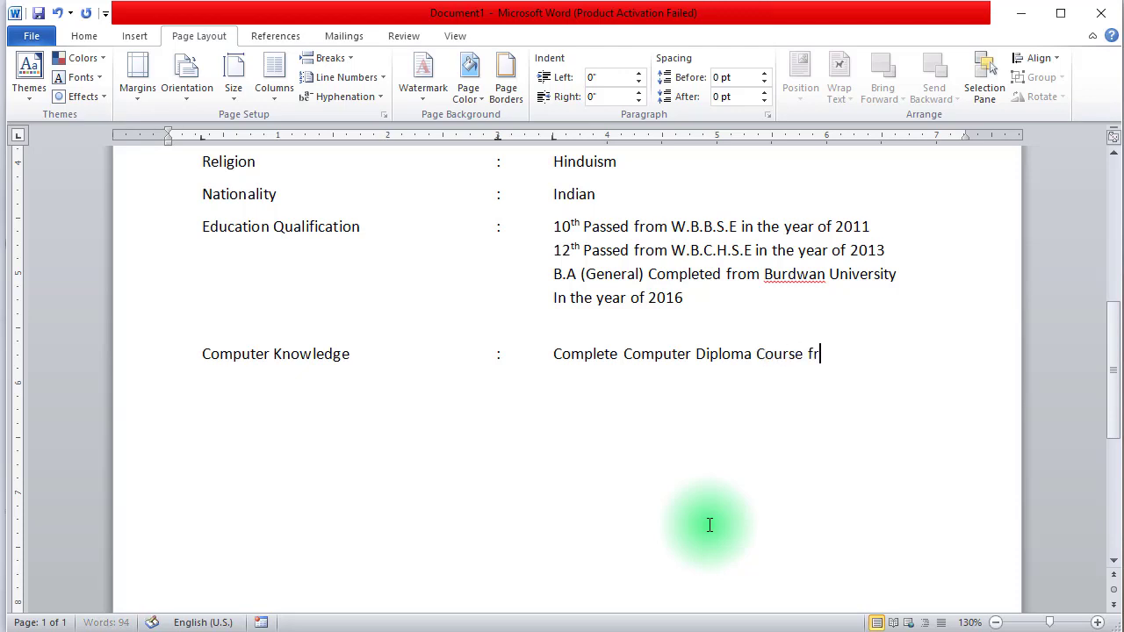
text(om)
text( N)
text(ational Youth)
key(Return)
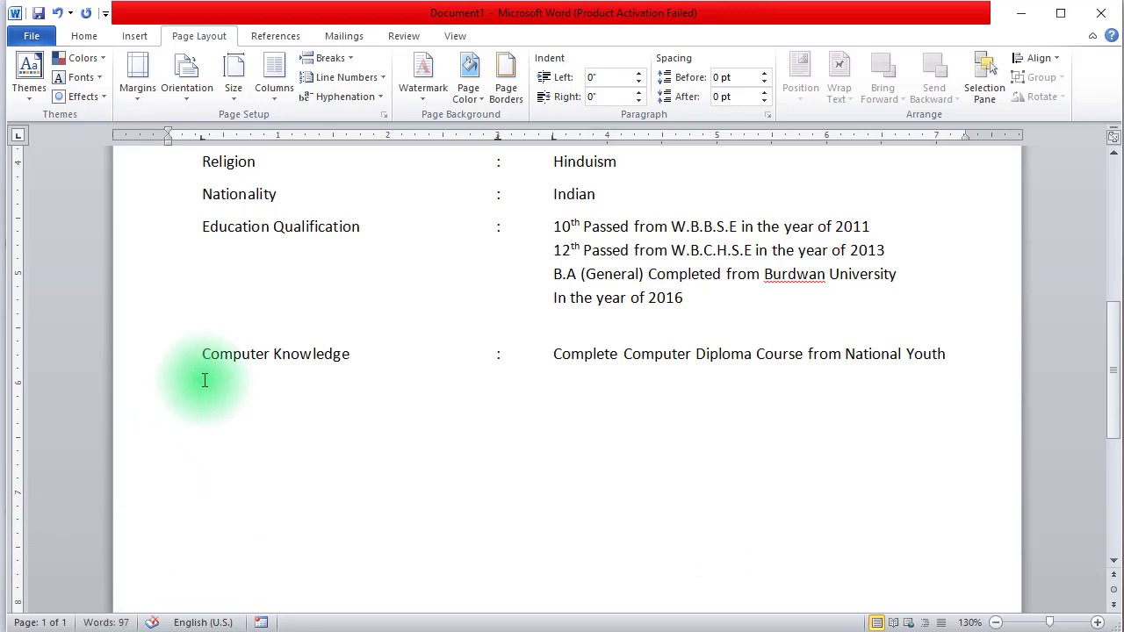
click(950, 356)
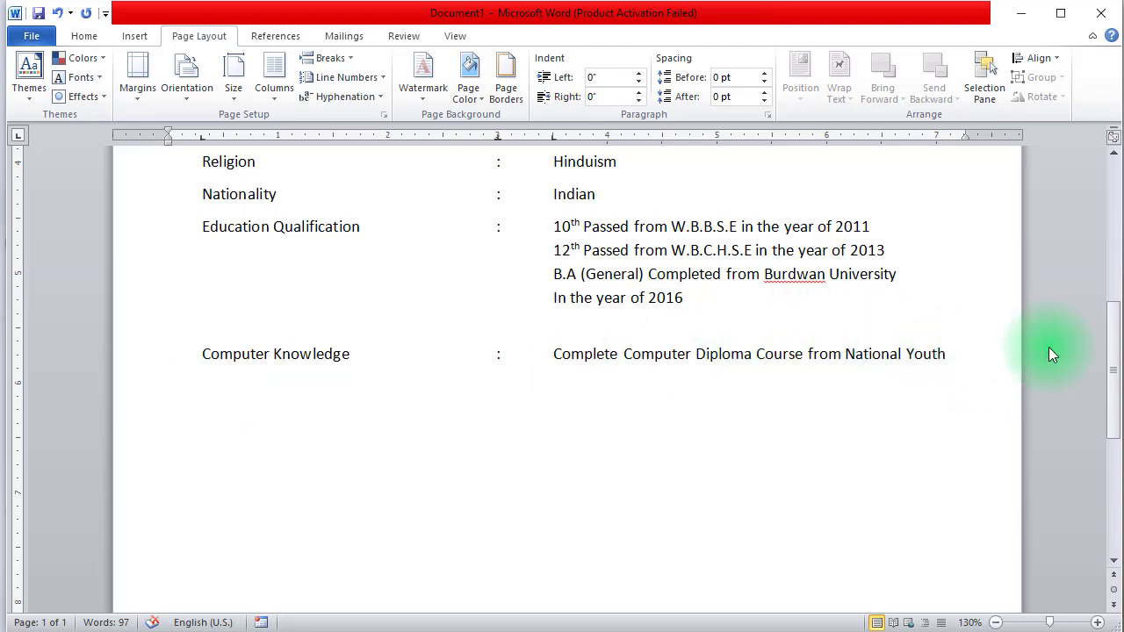
key(Return)
- Type the 2014 Skill Development Council line and the Junior Accountant 2011–2014 experience at Matrix Sales & service
text(Skill Development Council in the year of 2014)
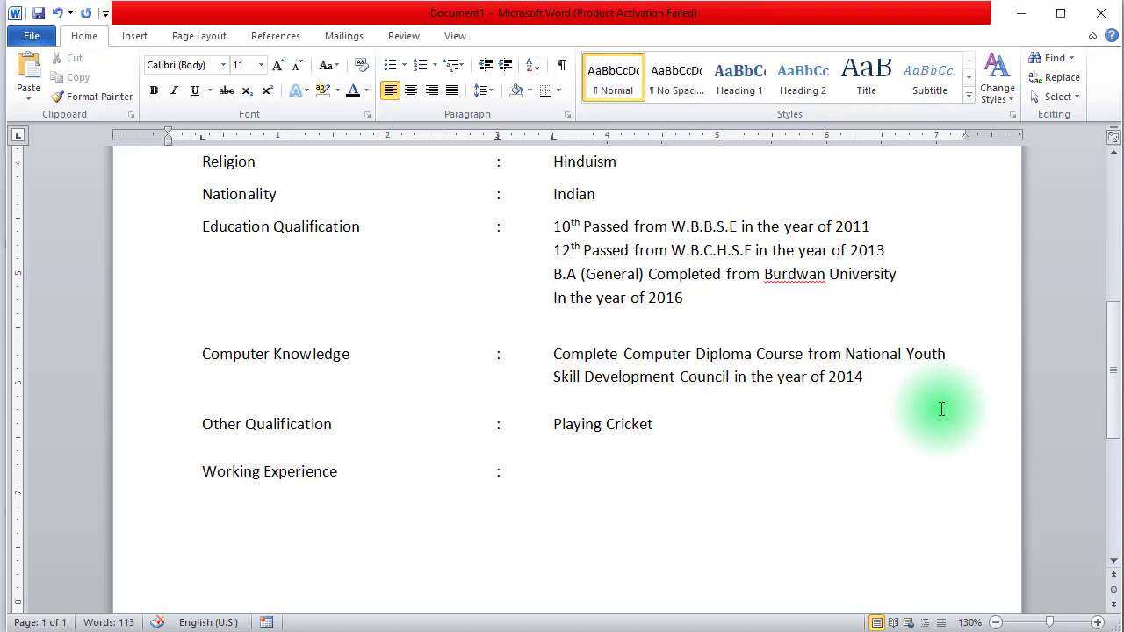
text(As a Jun)
text(ior accountant  )
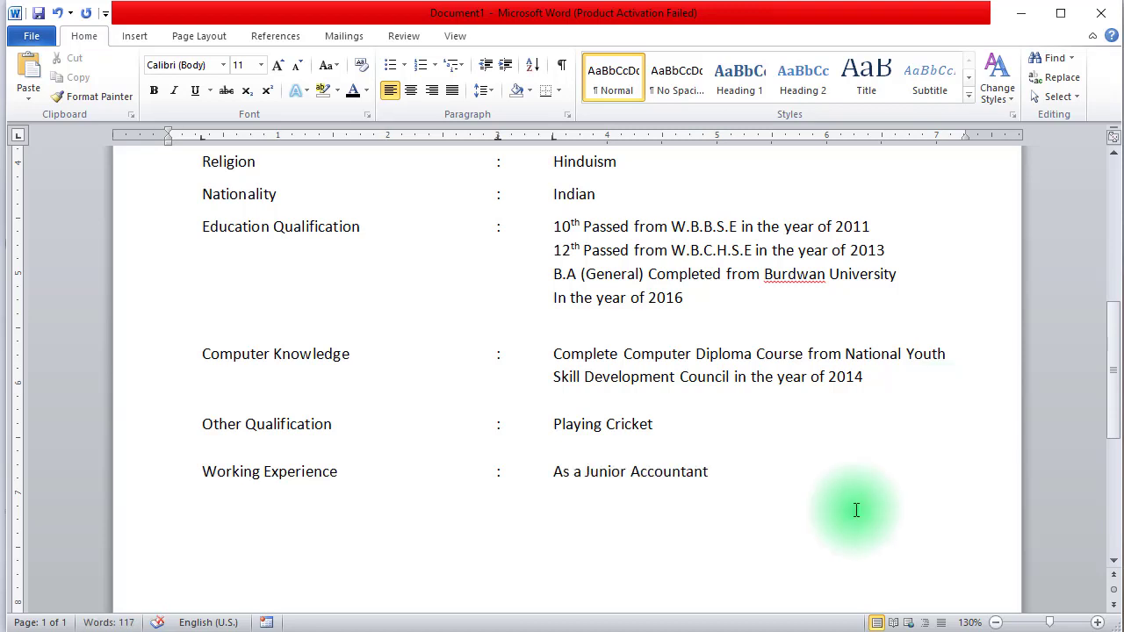
text(from2011)
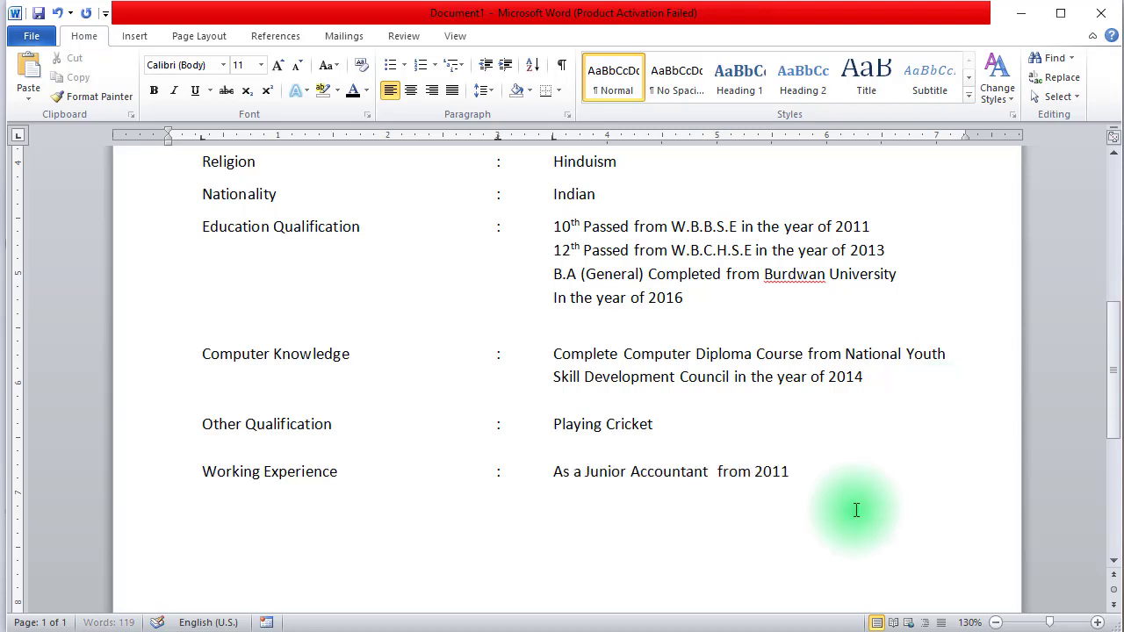
text( to)
text( 2014)
text( in)
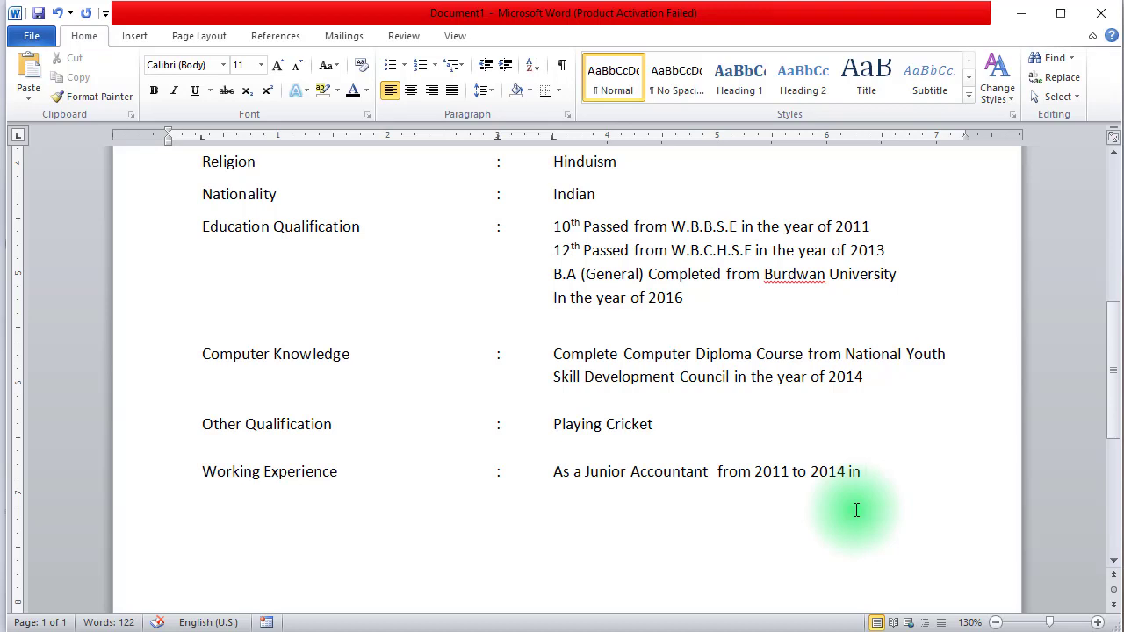
key(Return)
key(Tab)
key(Tab)
key(Tab)
text(Mat)
text(rix Sales)
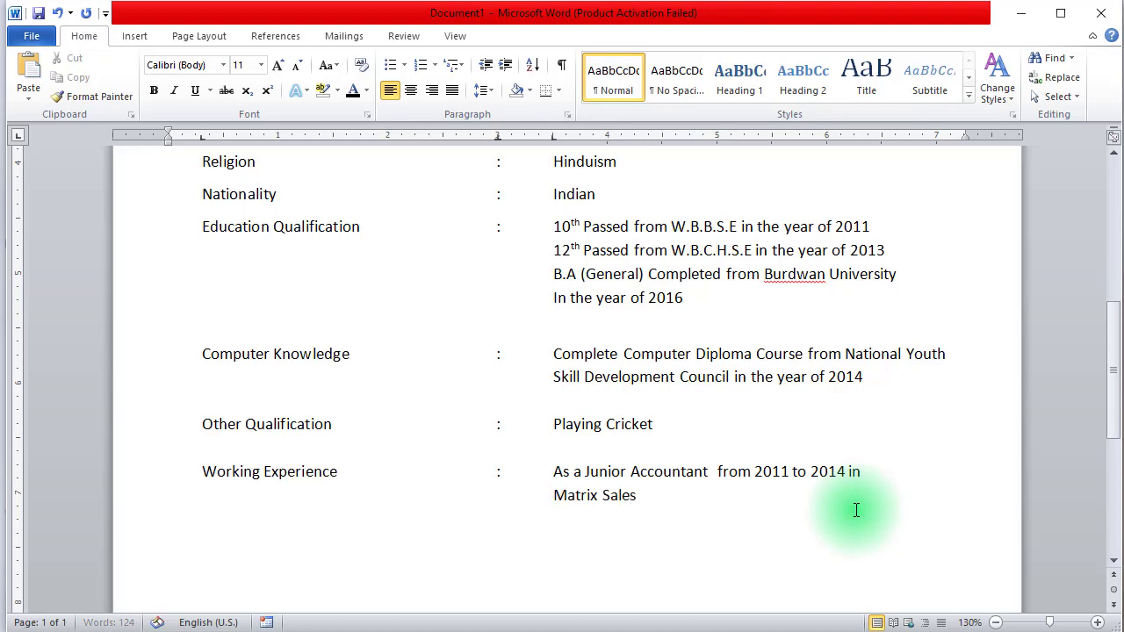
text( & service)
- End Working Experience with 'Matrix Sales & Service at Kolkata.' and enter Playing Cricket under Hobbies
key(BackSpace)
key(BackSpace)
key(BackSpace)
text(Servi)
text(ce at K)
text(olkata.)
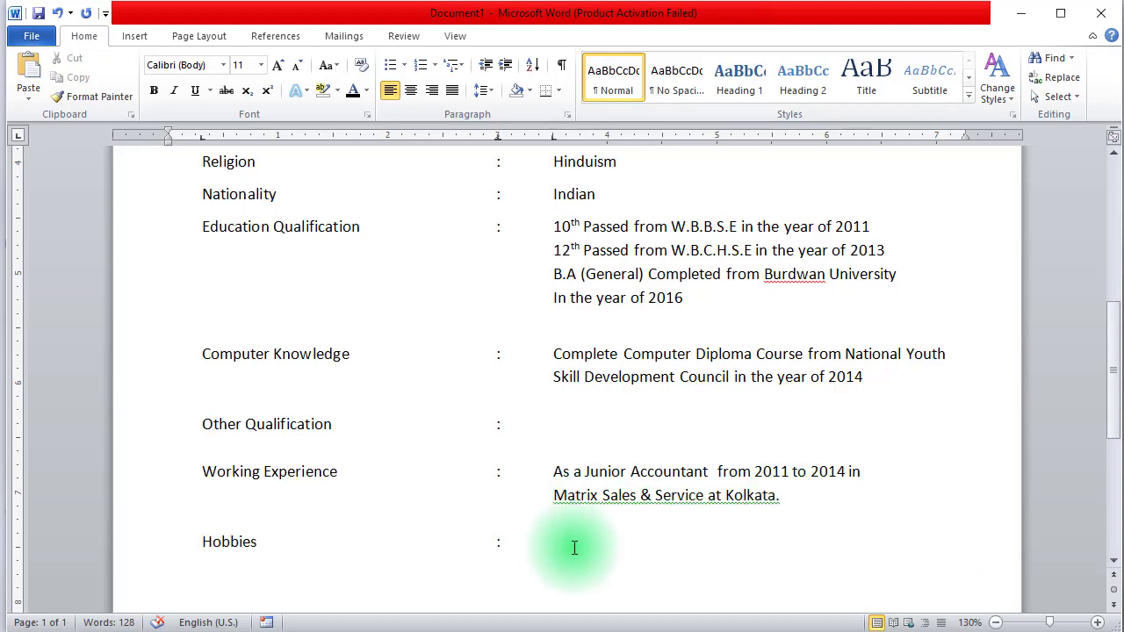
text(Play)
text(ing Cri)
text(cket)
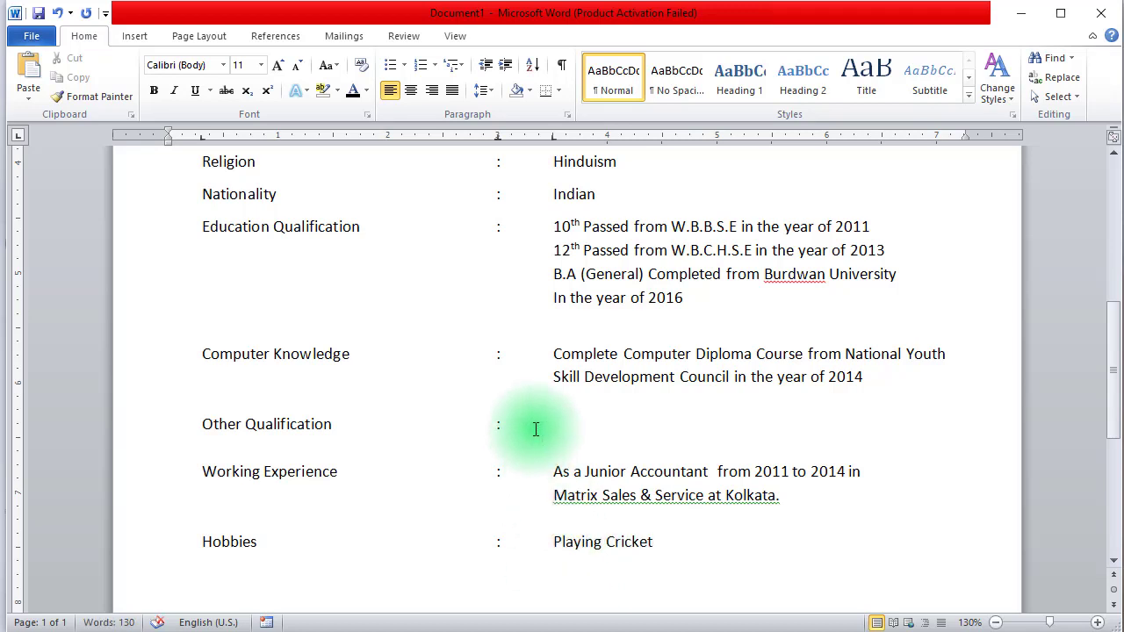
click(557, 422)
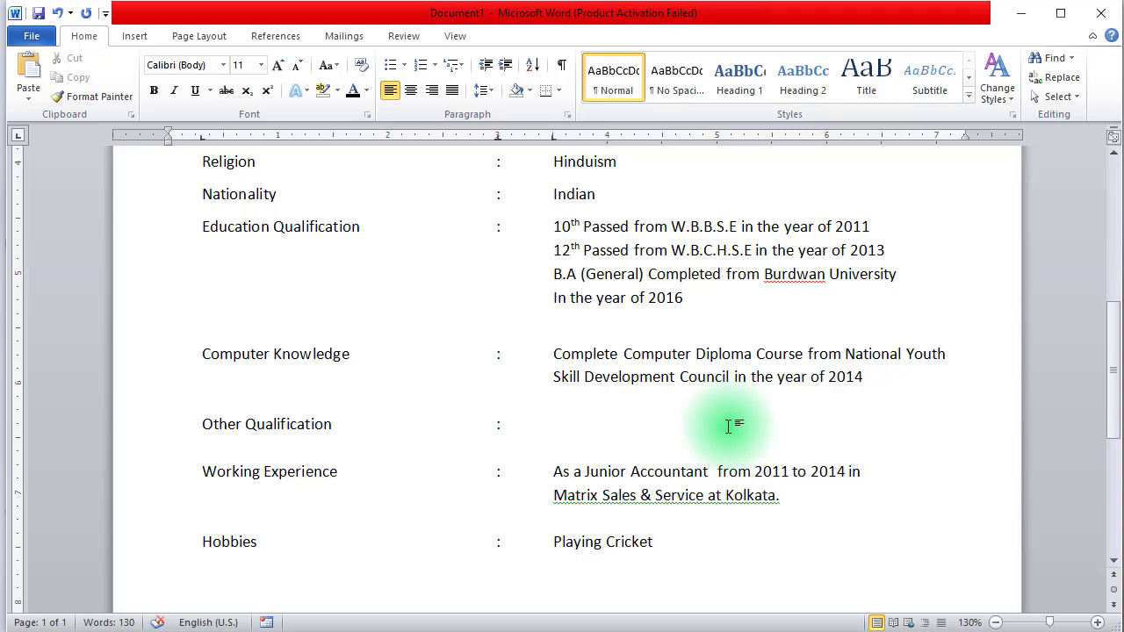
- Enter 'Nil' as the Other Qualification value
click(728, 425)
text(N)
text(il)
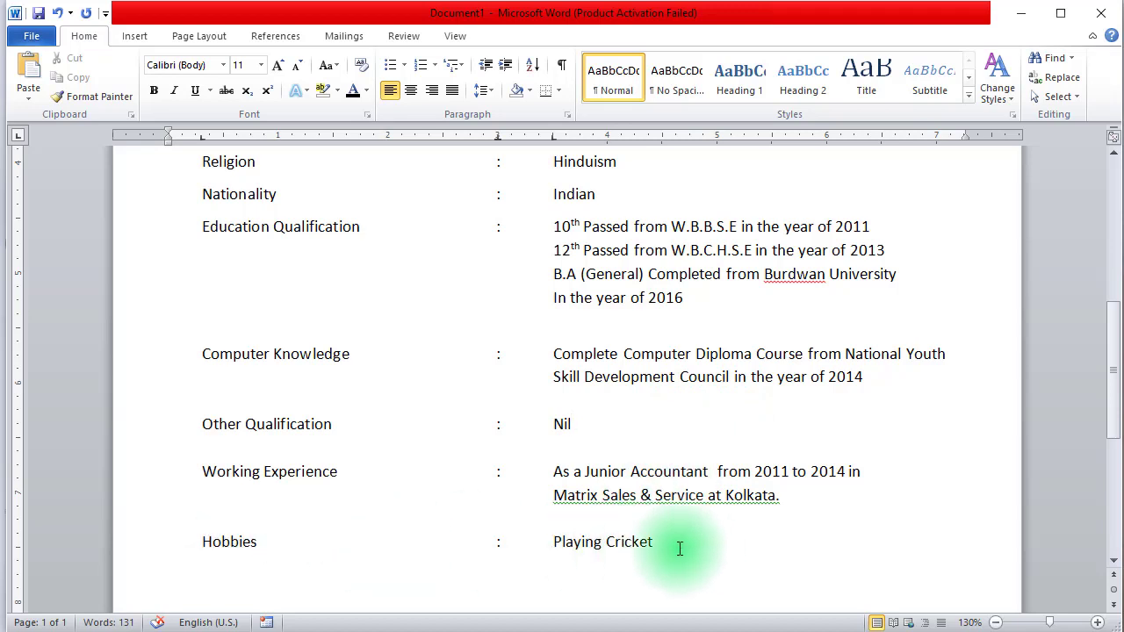
scroll(678, 538, down, 1)
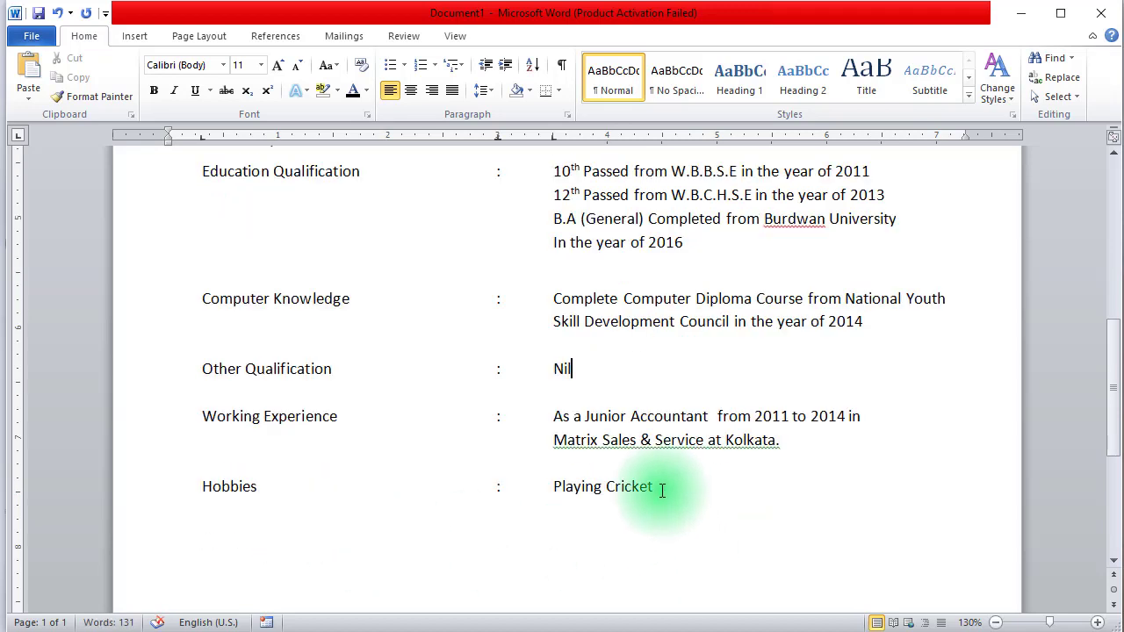
- Add new tab-aligned lines after Playing Cricket for the Language Known field
click(662, 489)
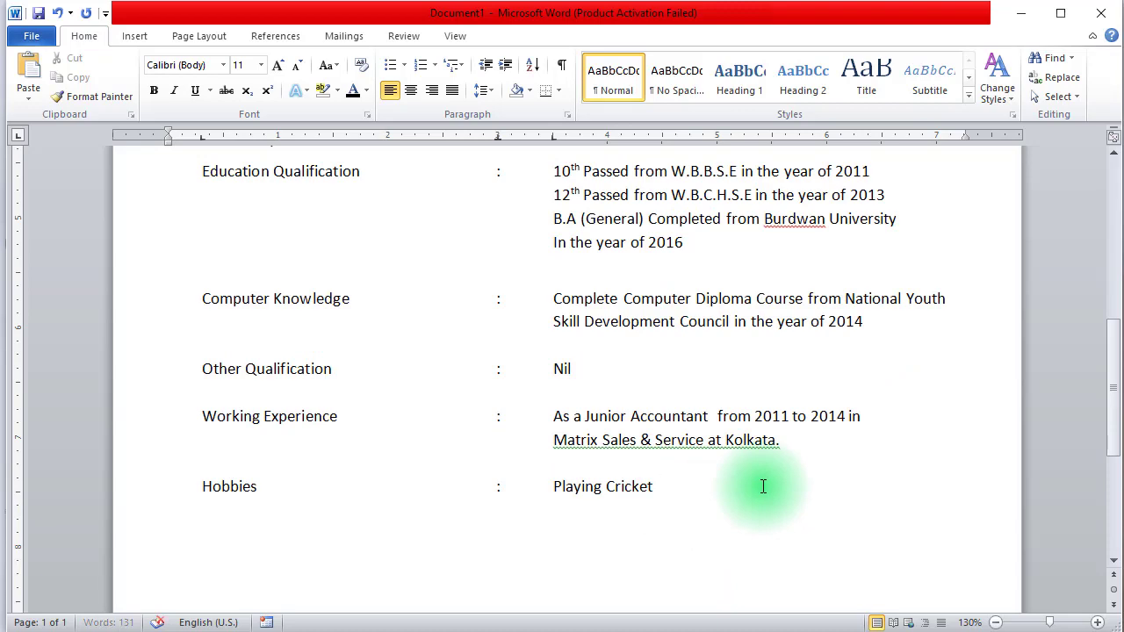
key(Return)
key(Tab)
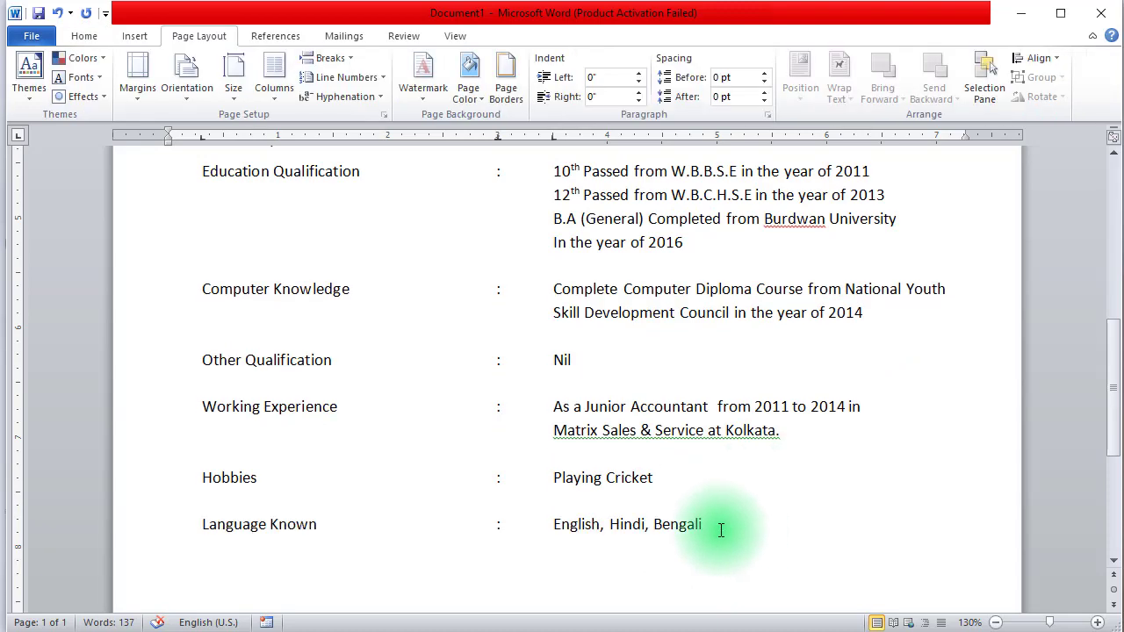
key(Return)
scroll(834, 489, down, 2)
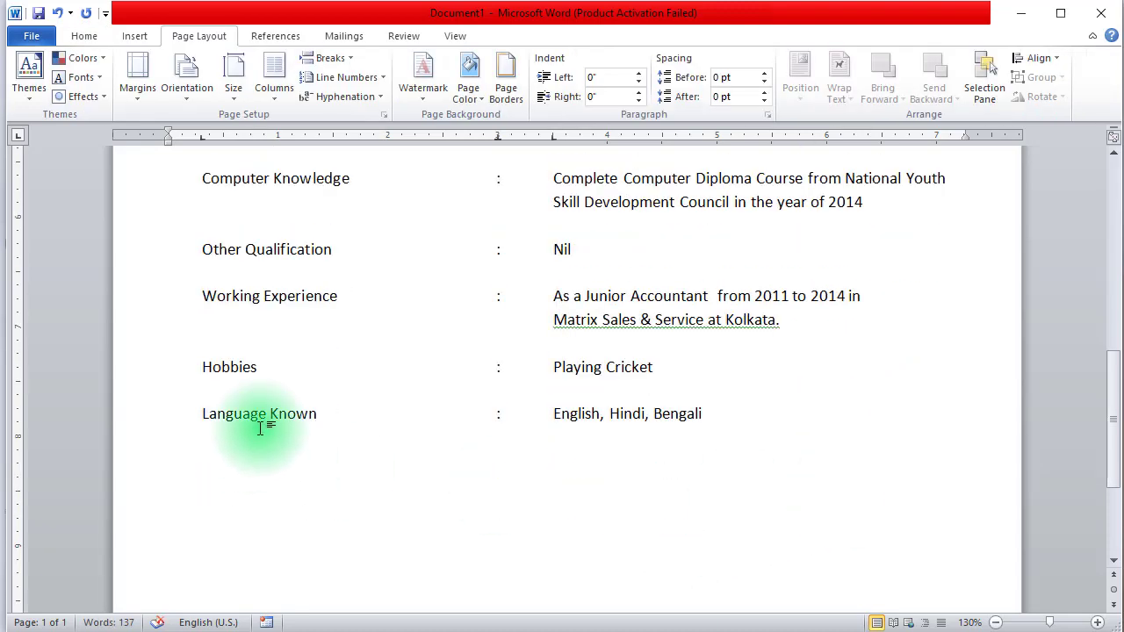
scroll(802, 424, up, 3)
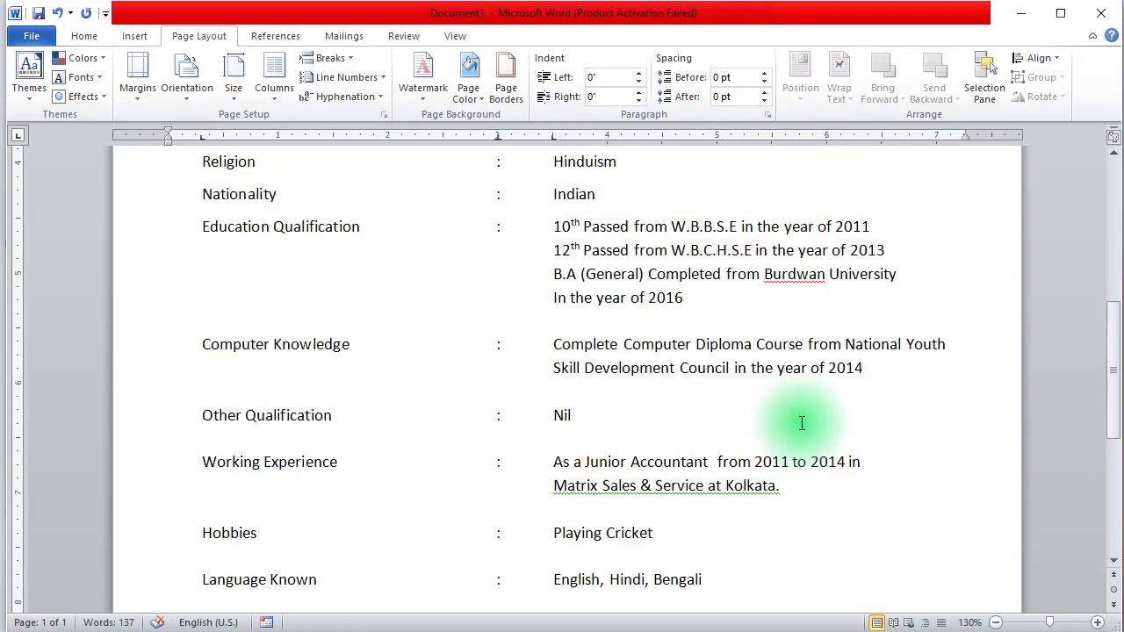
scroll(802, 423, up, 3)
scroll(802, 423, up, 5)
scroll(802, 424, down, 12)
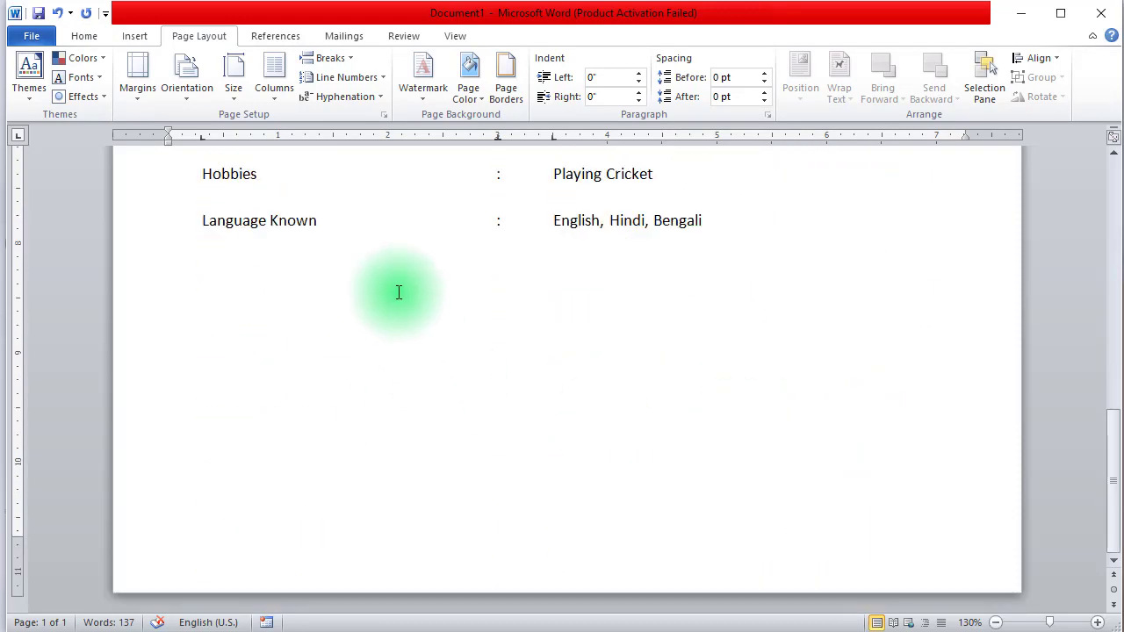
click(557, 623)
scroll(539, 439, up, 5)
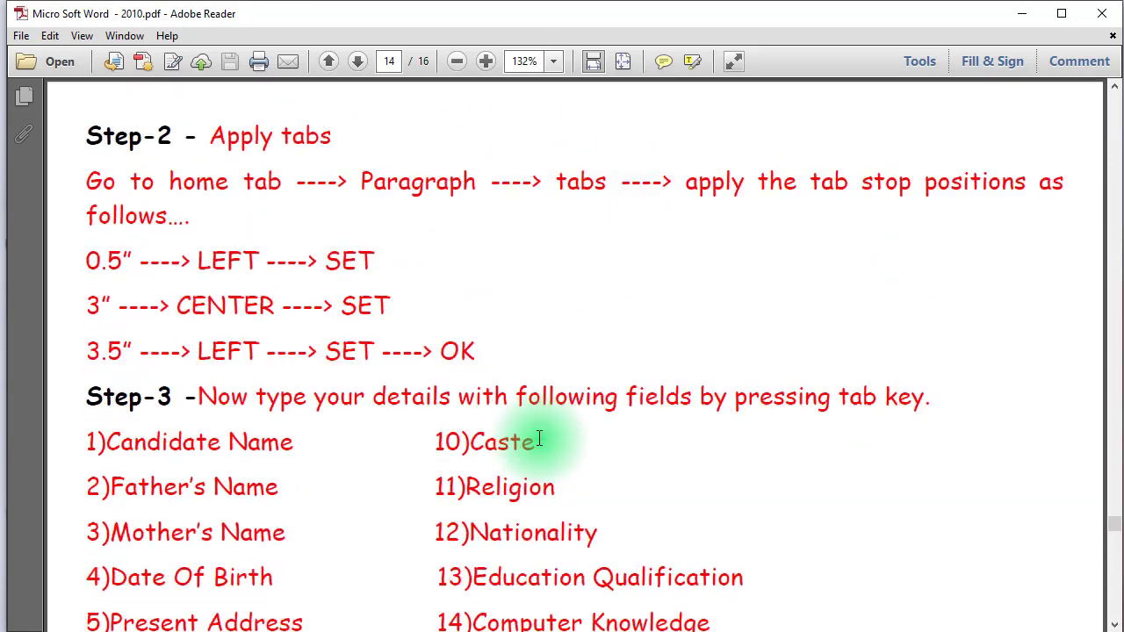
scroll(539, 440, up, 5)
scroll(539, 439, up, 5)
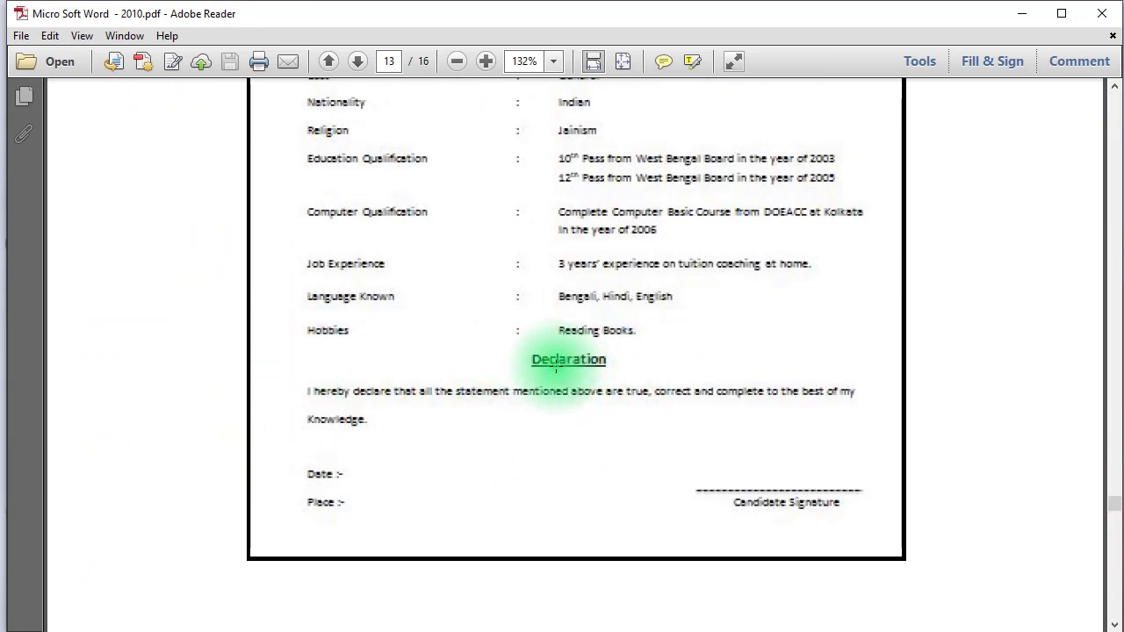
click(575, 625)
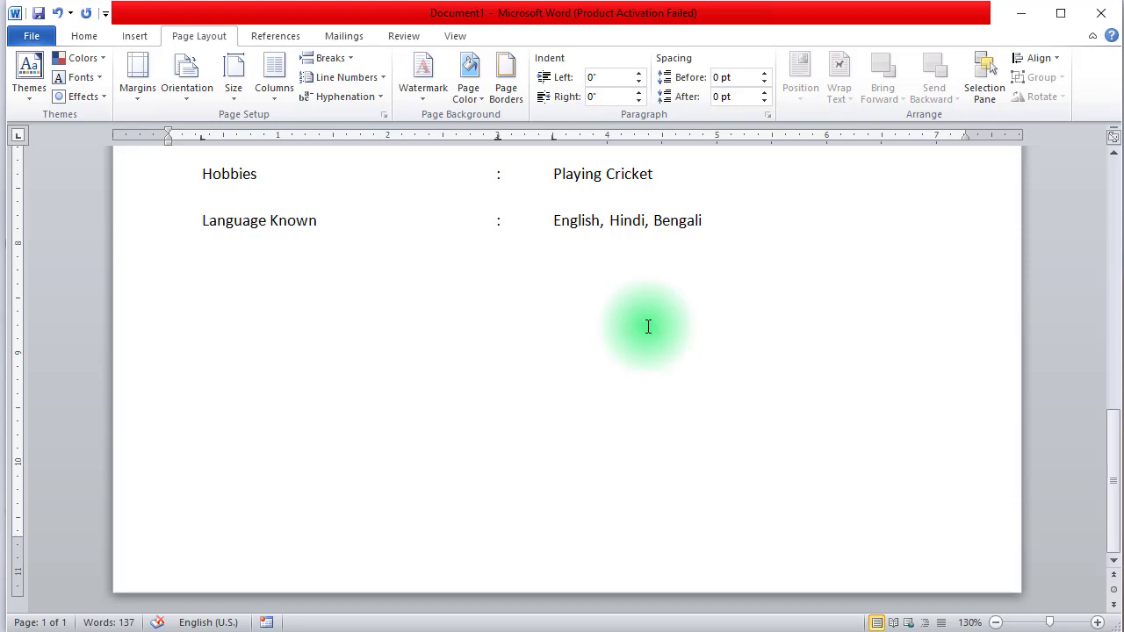
- Type a 'Declaration' heading, then 'I hereby declare that all the statements mentioned above are true, correct and complete'
key(Tab)
text(D)
text(ecla)
text(ration)
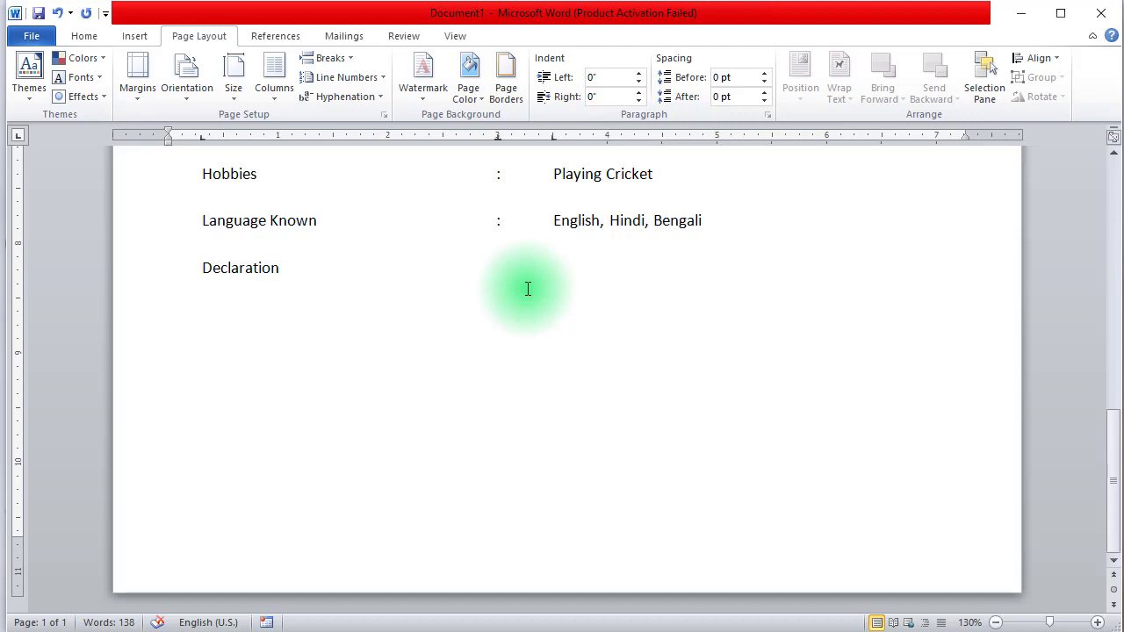
key(Return)
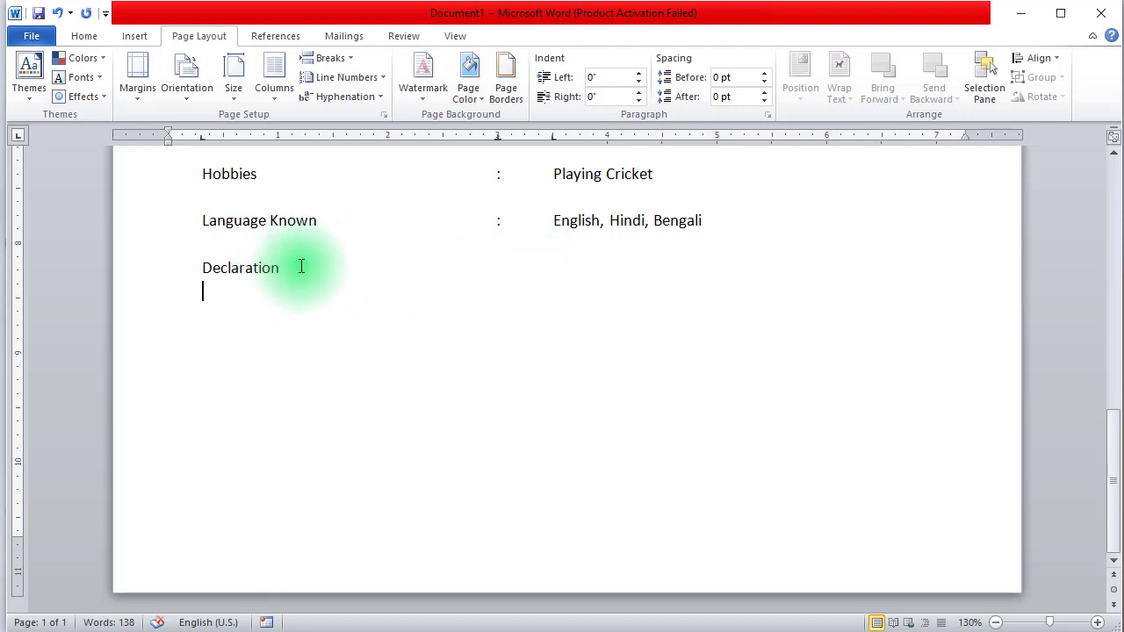
drag(287, 272, 201, 269)
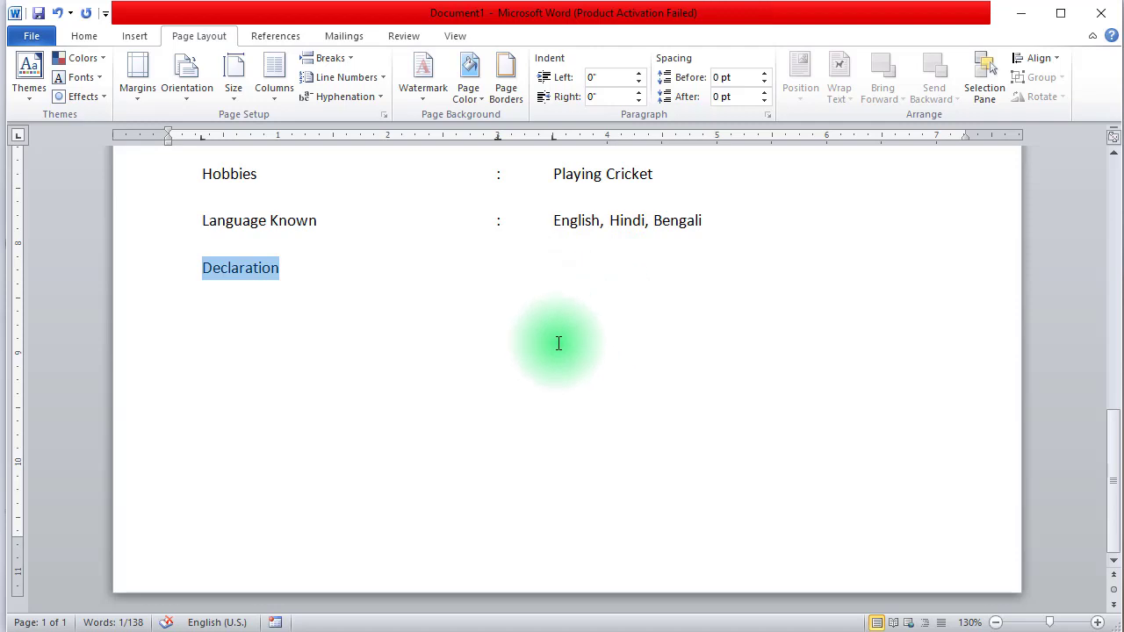
click(320, 285)
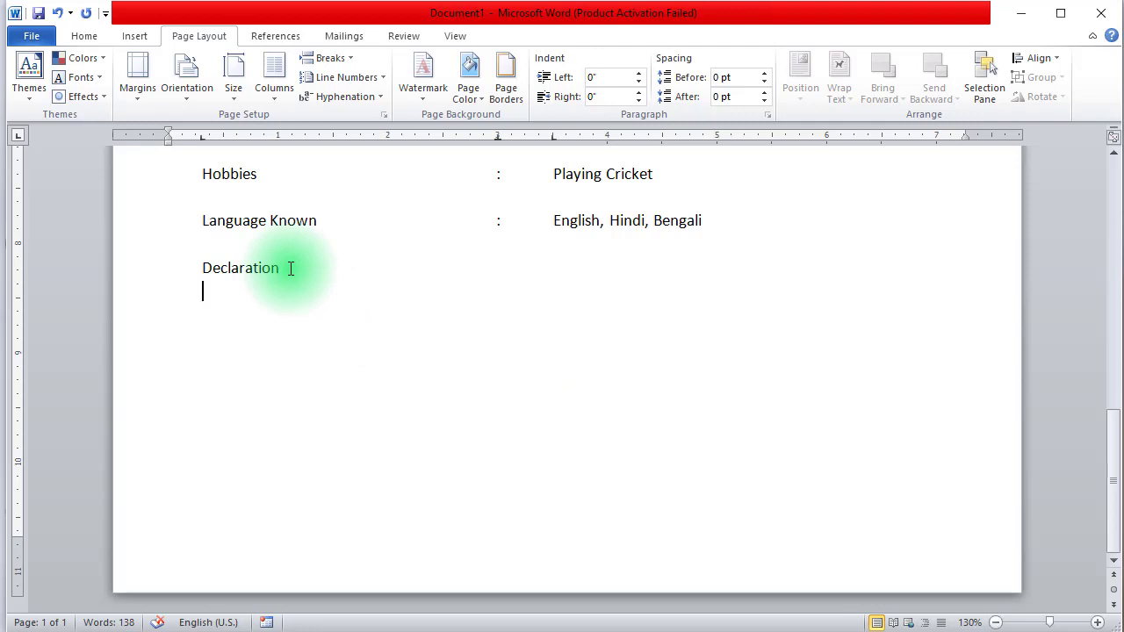
text(I hereby declare that all the statements are mentioned above are true, correct and complete to the best of my Knowledge.)
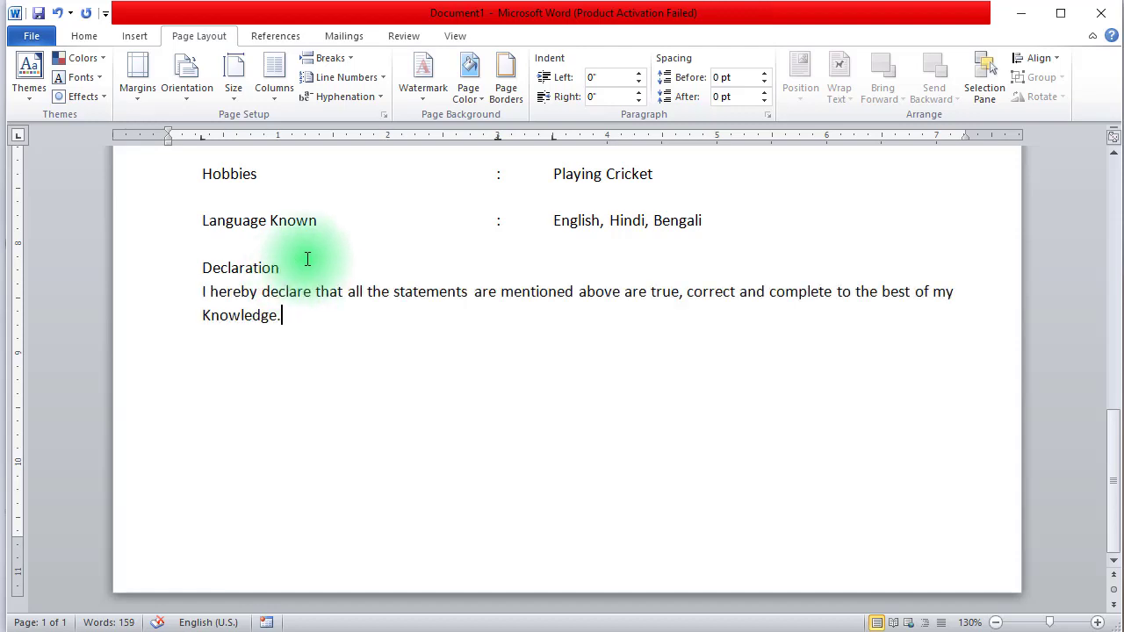
- Format the 'Declaration' heading as centred 18 pt Times New Roman, bold and underlined
drag(284, 269, 201, 268)
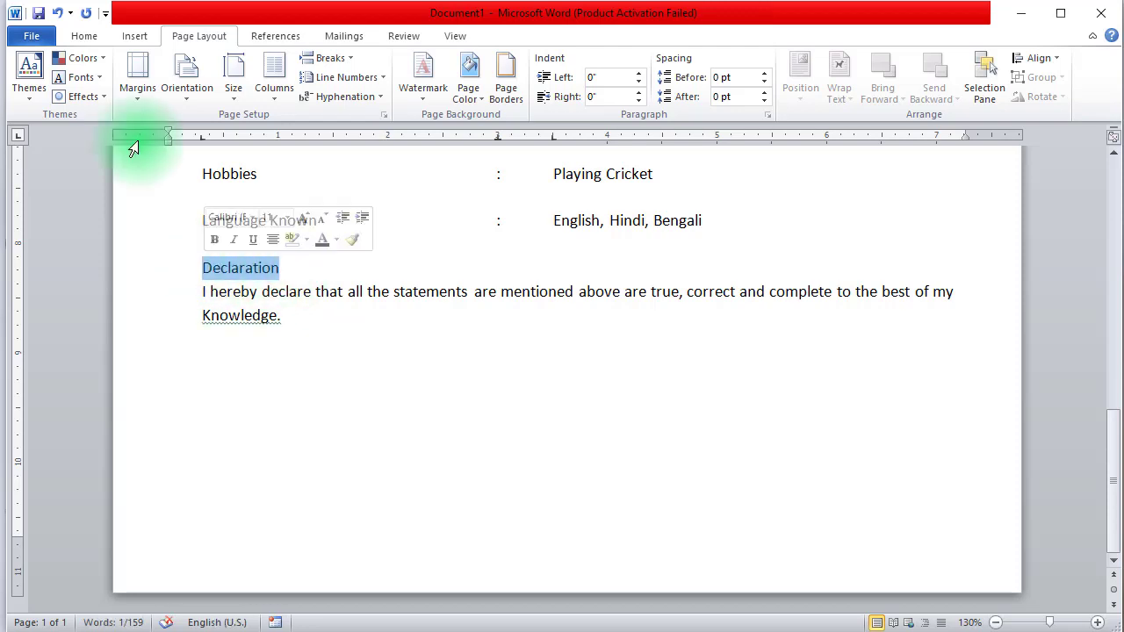
click(88, 37)
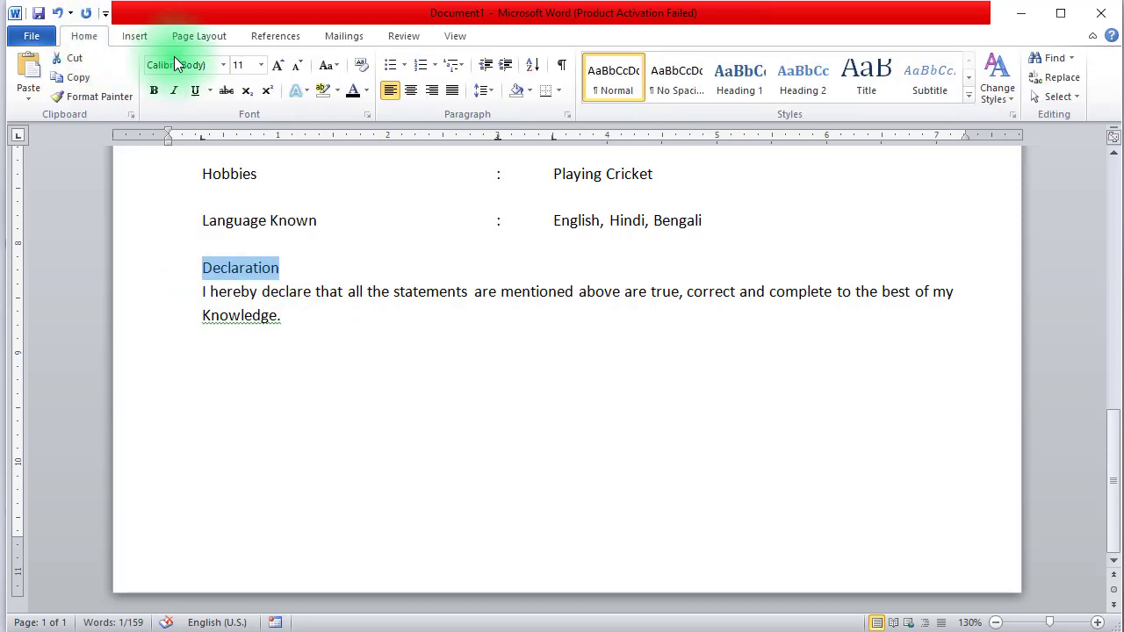
click(410, 89)
click(278, 66)
click(280, 68)
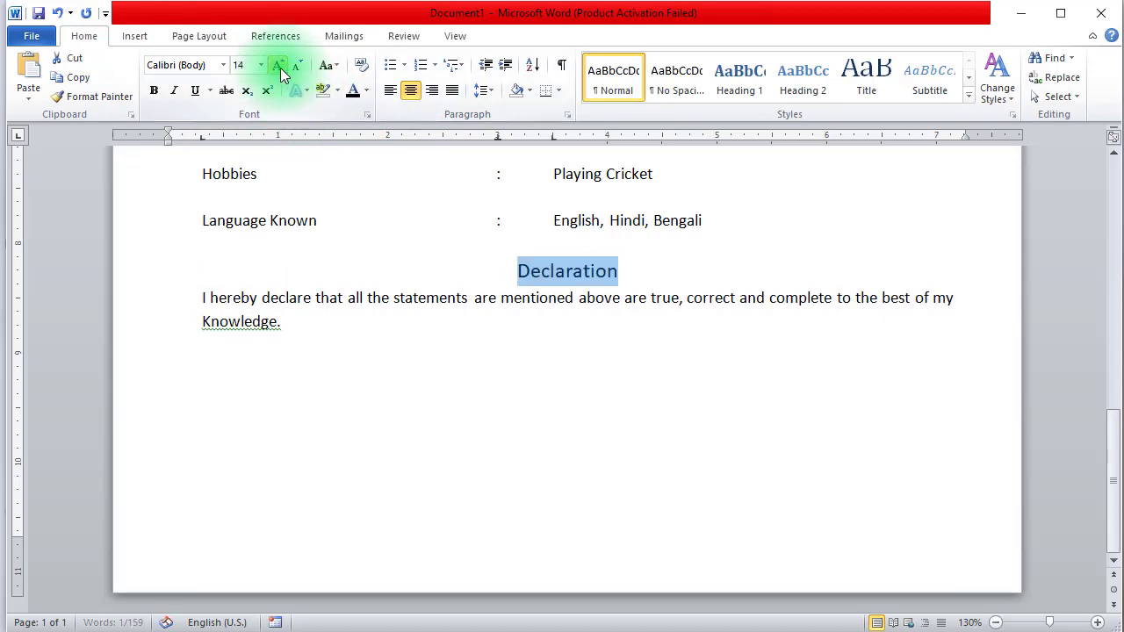
click(280, 68)
click(280, 67)
click(225, 67)
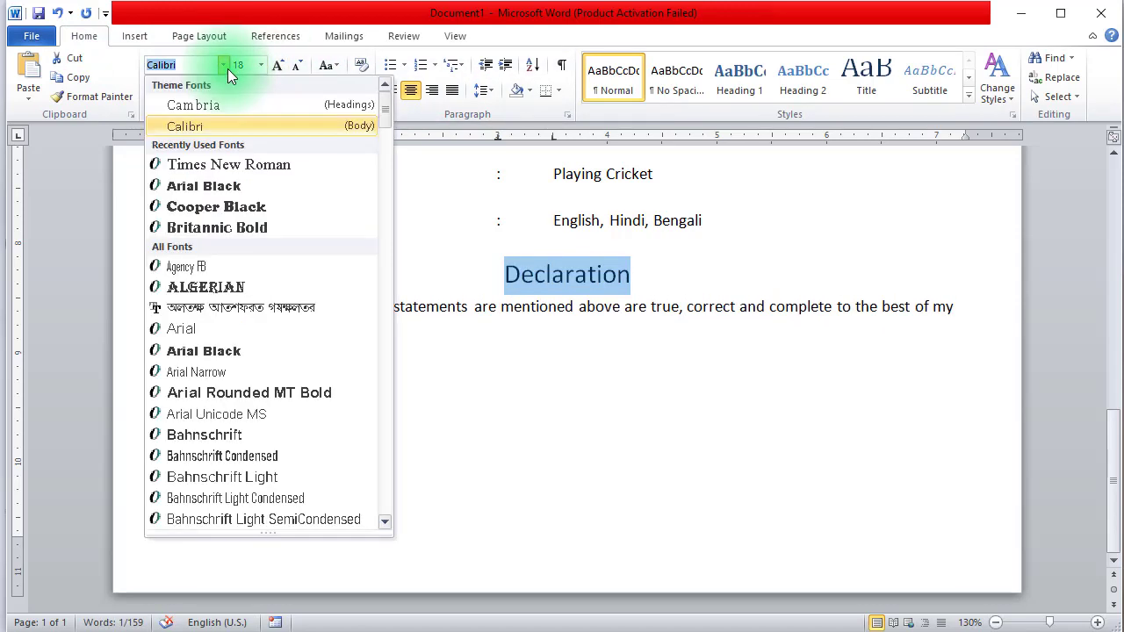
click(208, 163)
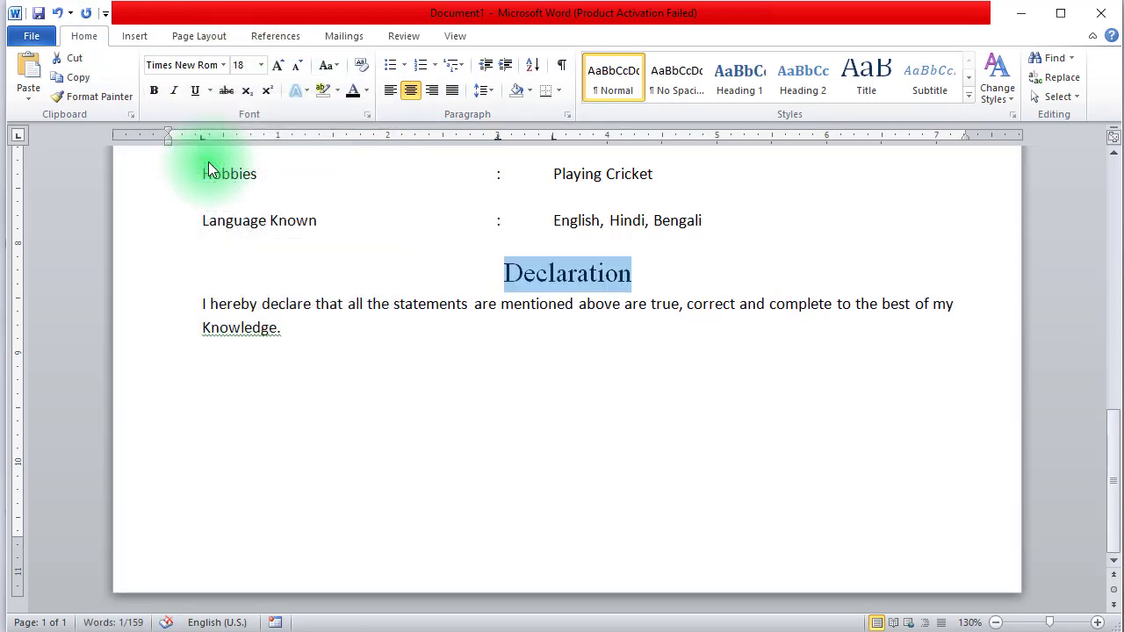
click(154, 91)
click(197, 94)
click(545, 327)
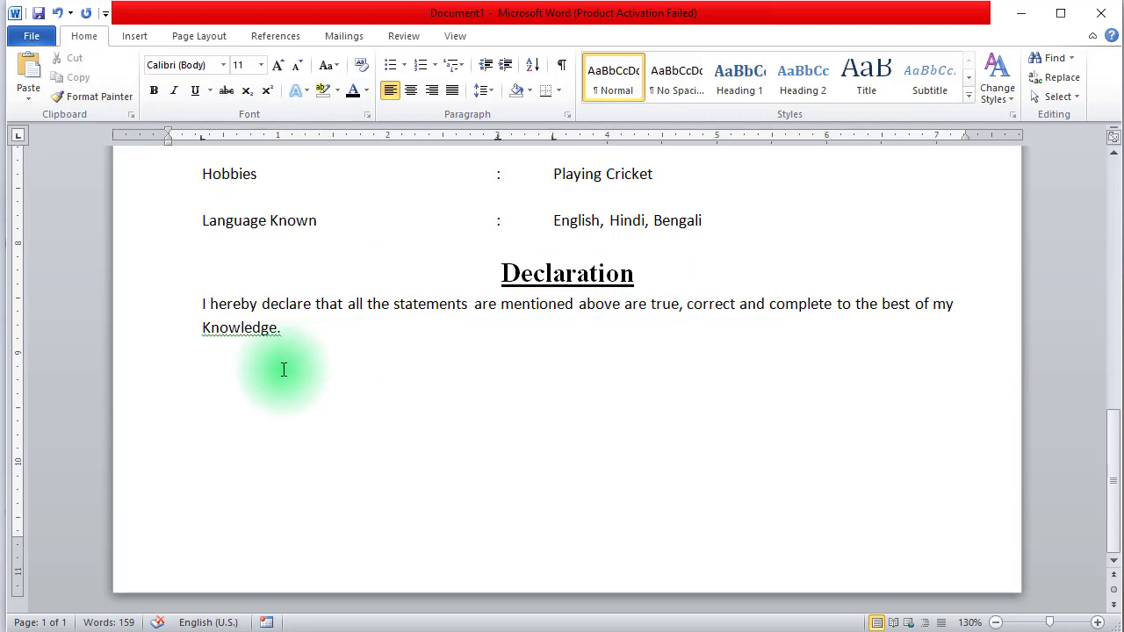
- Add 'Date -' and 'Place-' lines below the declaration, with 'Candidate Signature' at the right
key(Return)
key(Tab)
text(Date -)
key(Return)
text(Pla)
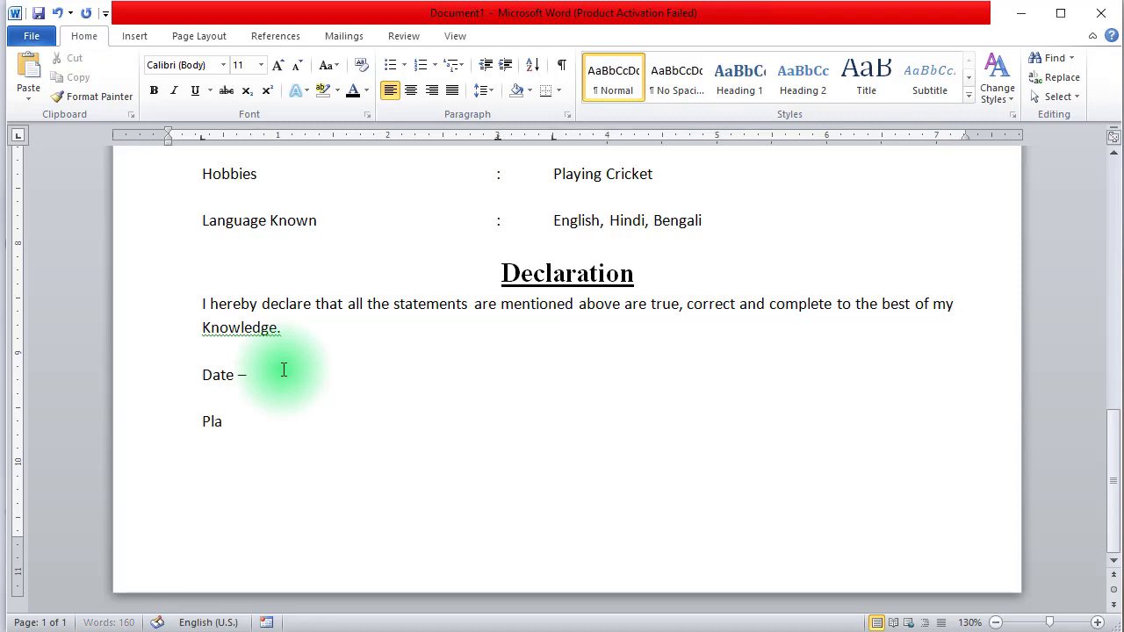
text(ce-)
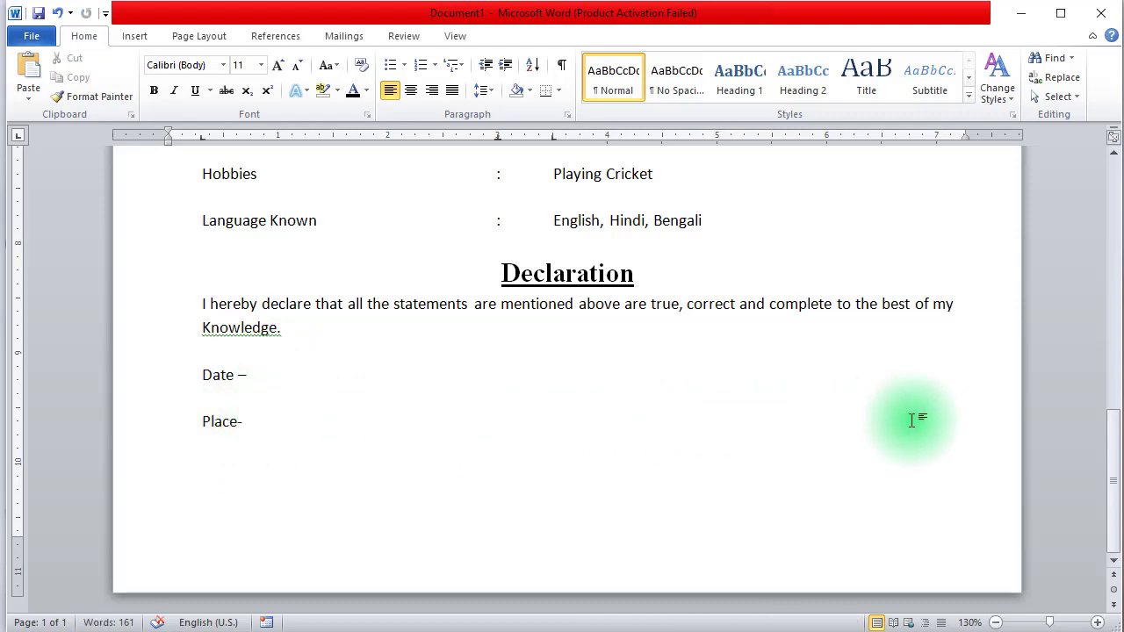
key(ctrl+z)
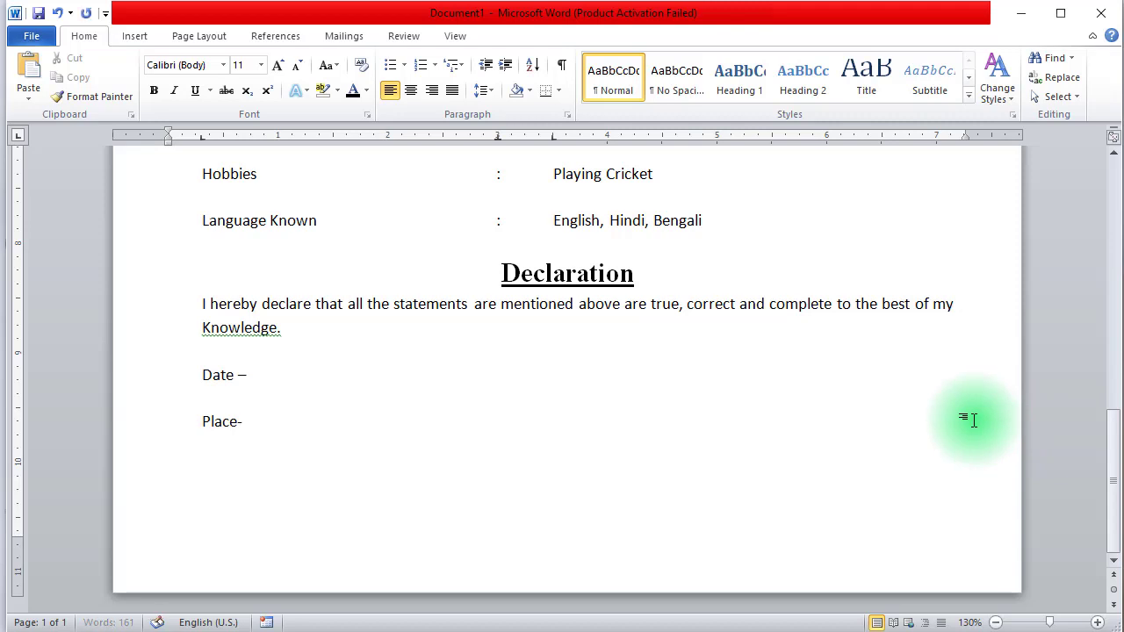
text(C)
text(andida)
text(te Signature)
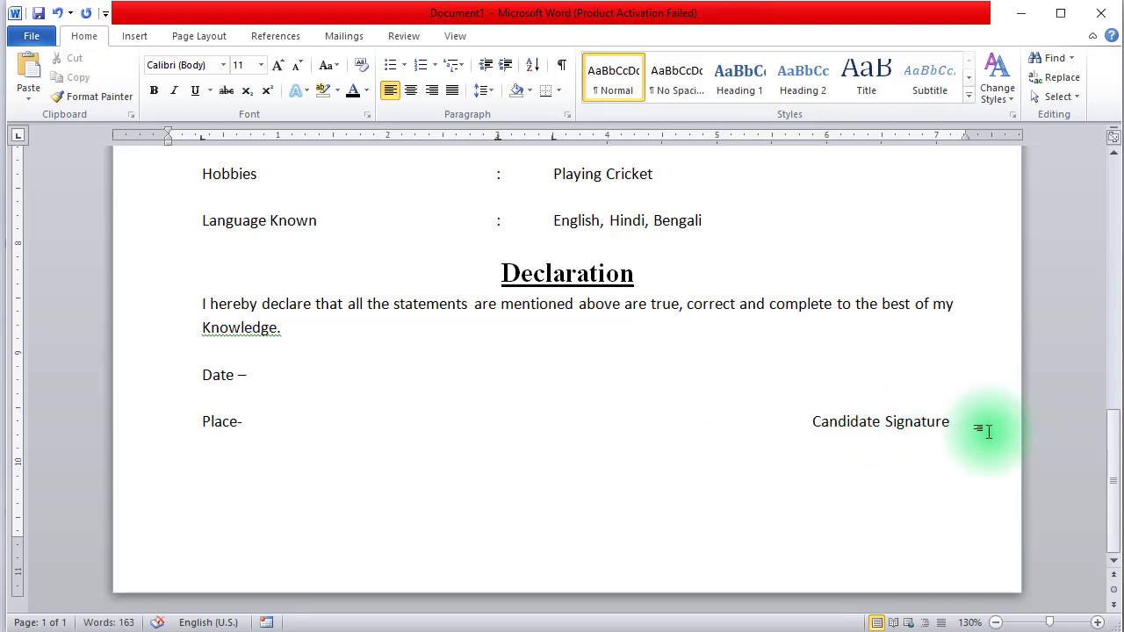
- Draw a straight line shape above 'Candidate Signature' and nudge it slightly upward
click(135, 37)
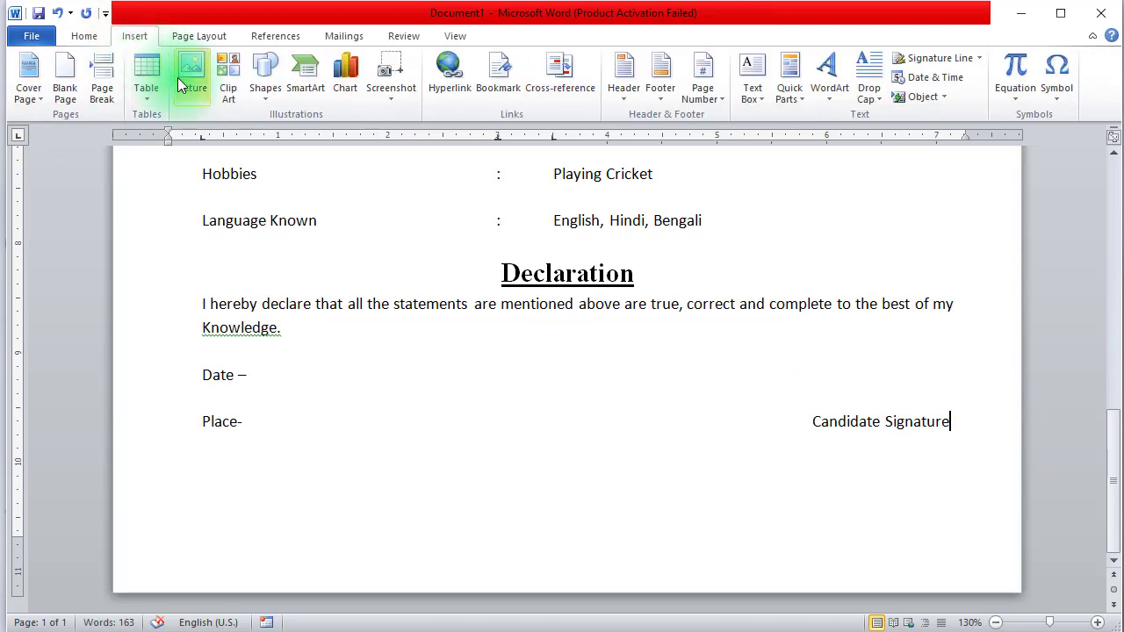
click(261, 88)
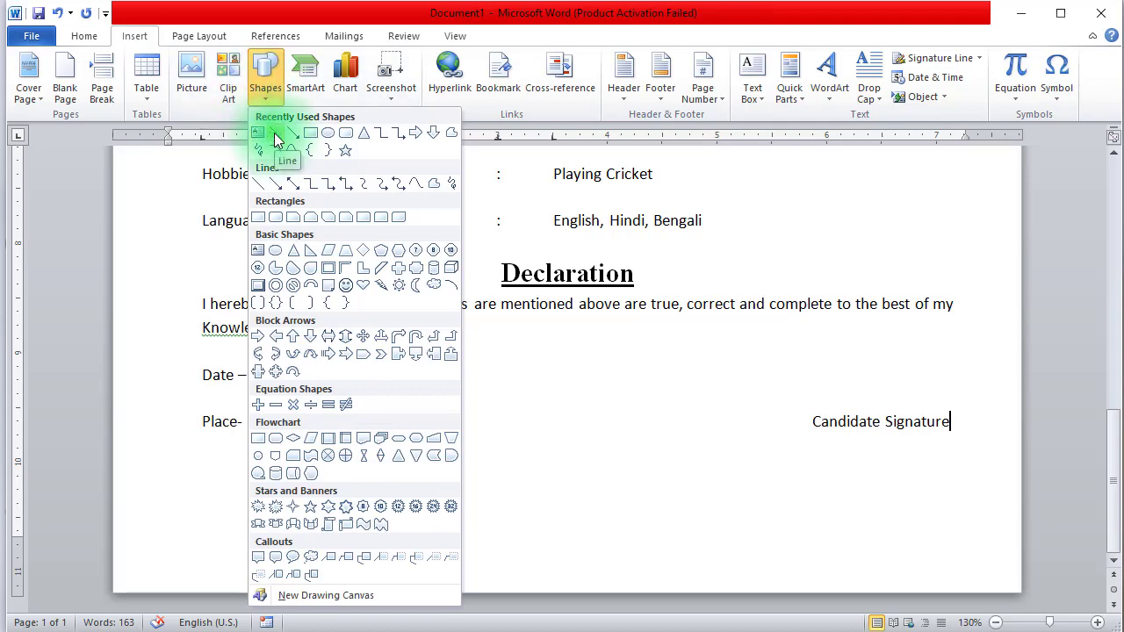
click(276, 139)
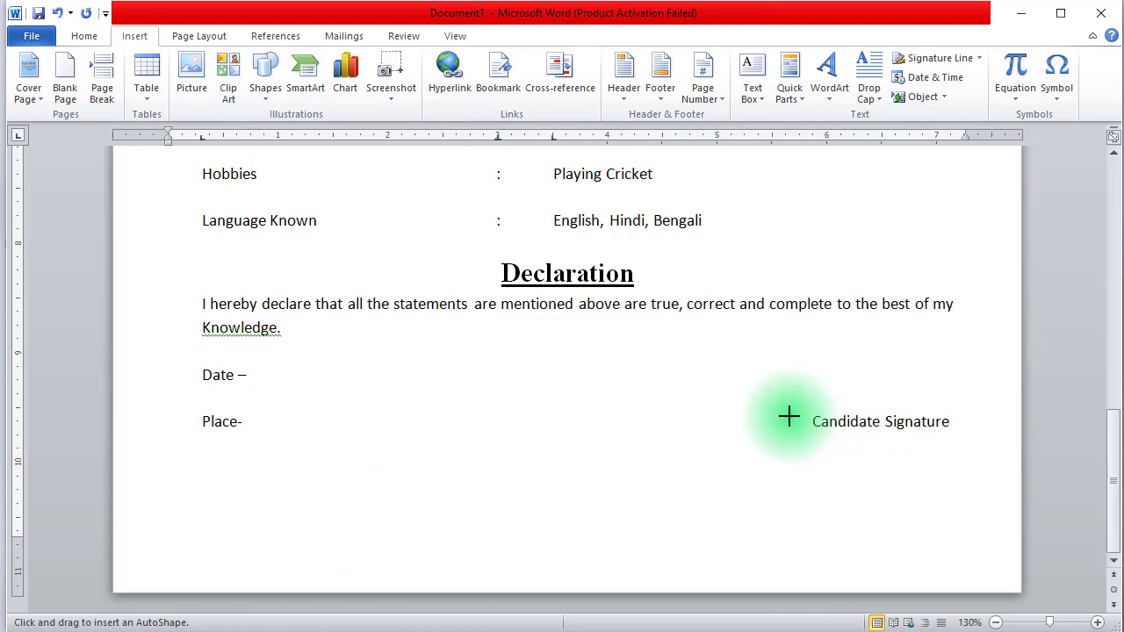
drag(788, 413, 977, 413)
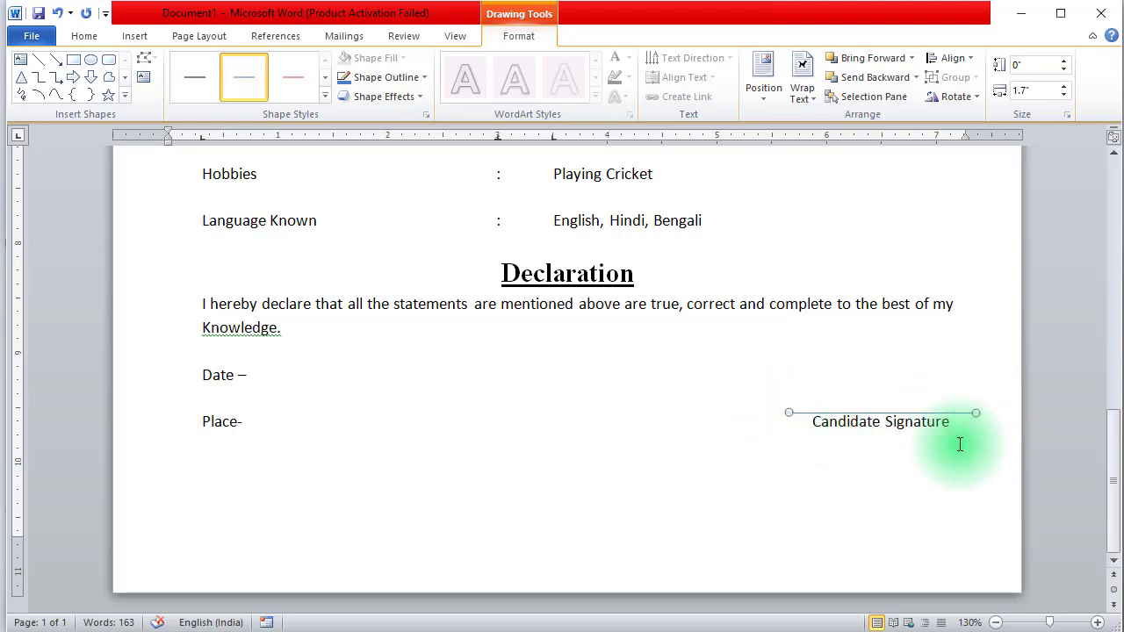
click(822, 468)
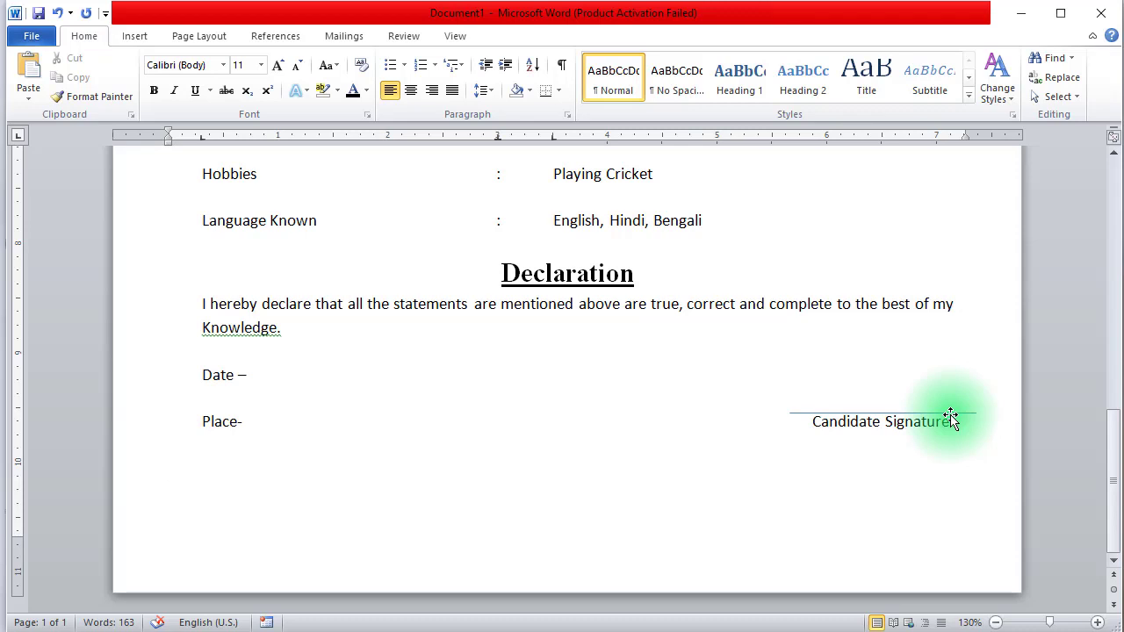
click(951, 413)
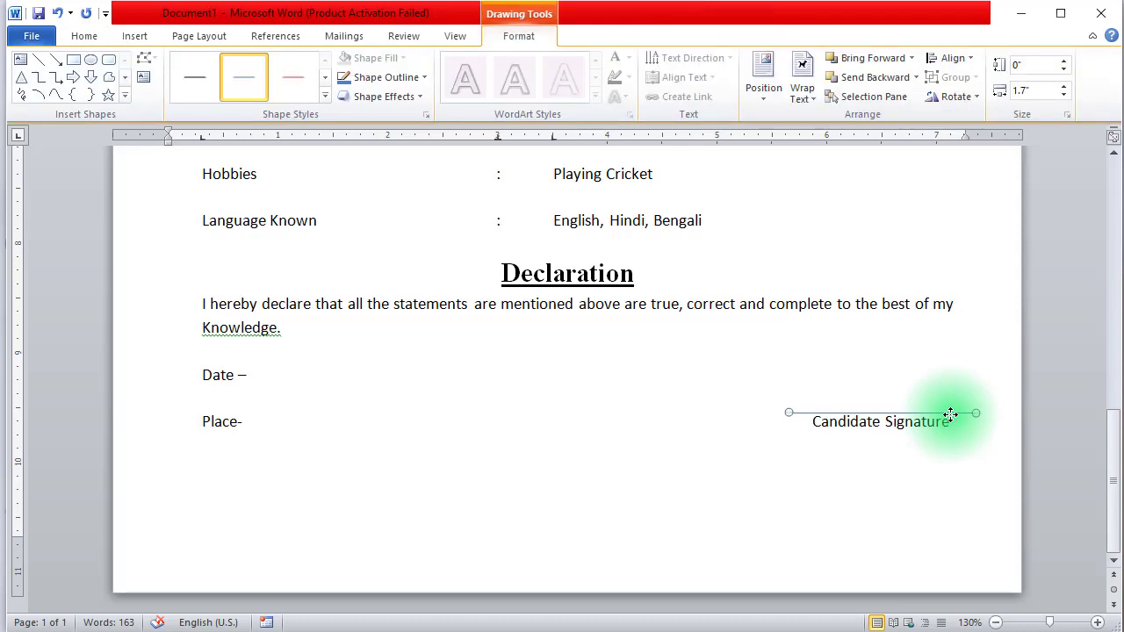
key(Up)
key(Up)
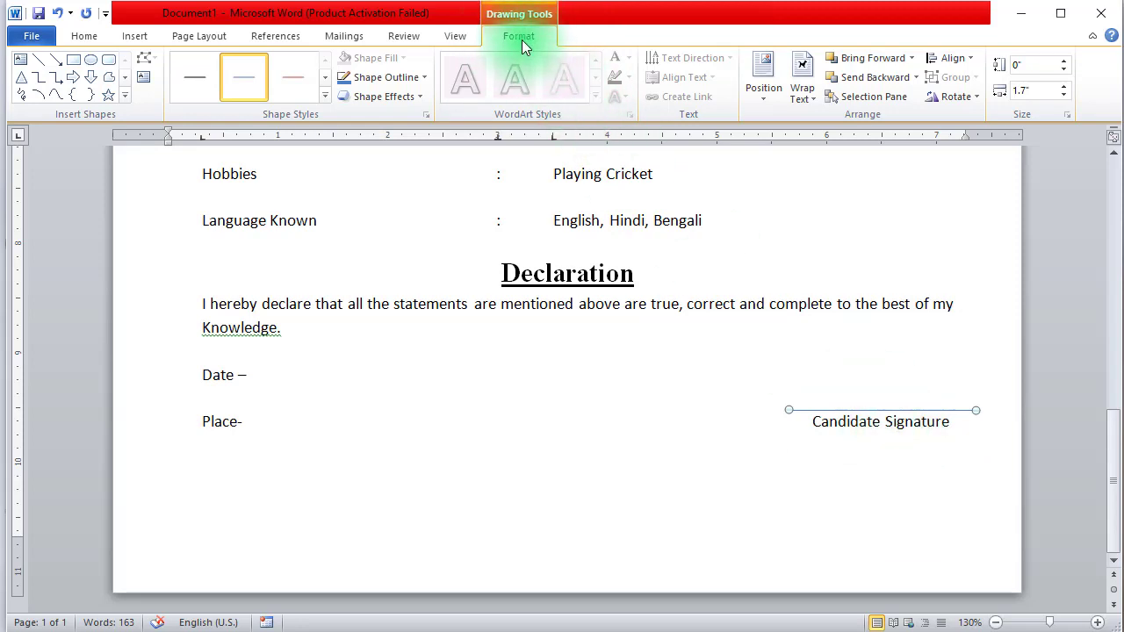
- Give the signature line a Moderate Line - Dark 1 style and a Round Dot dash outline
click(325, 94)
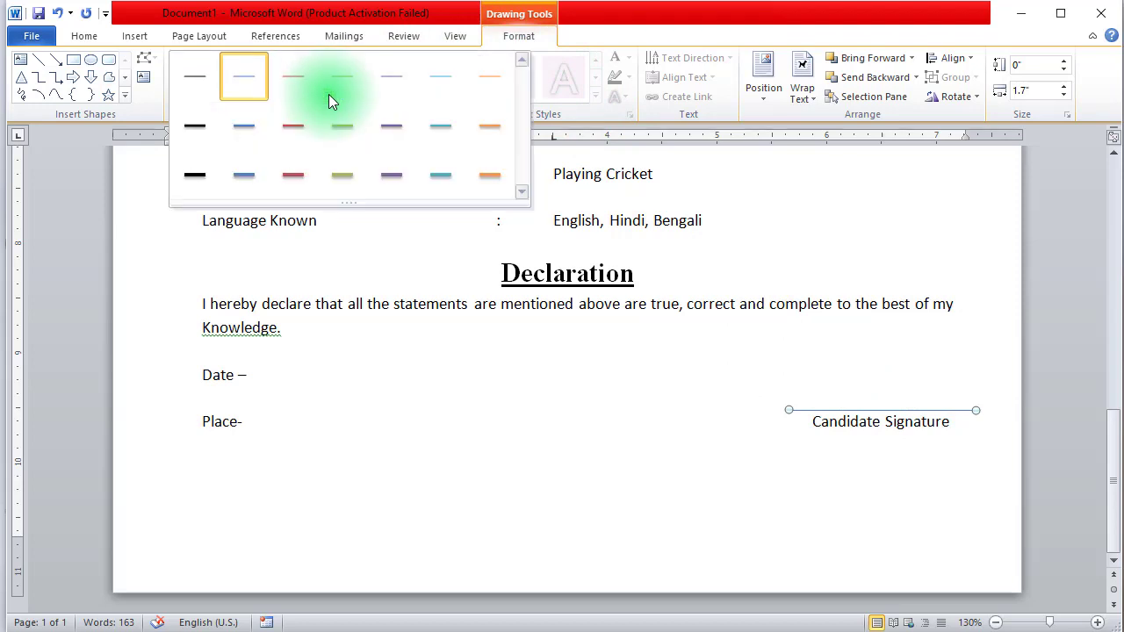
click(202, 129)
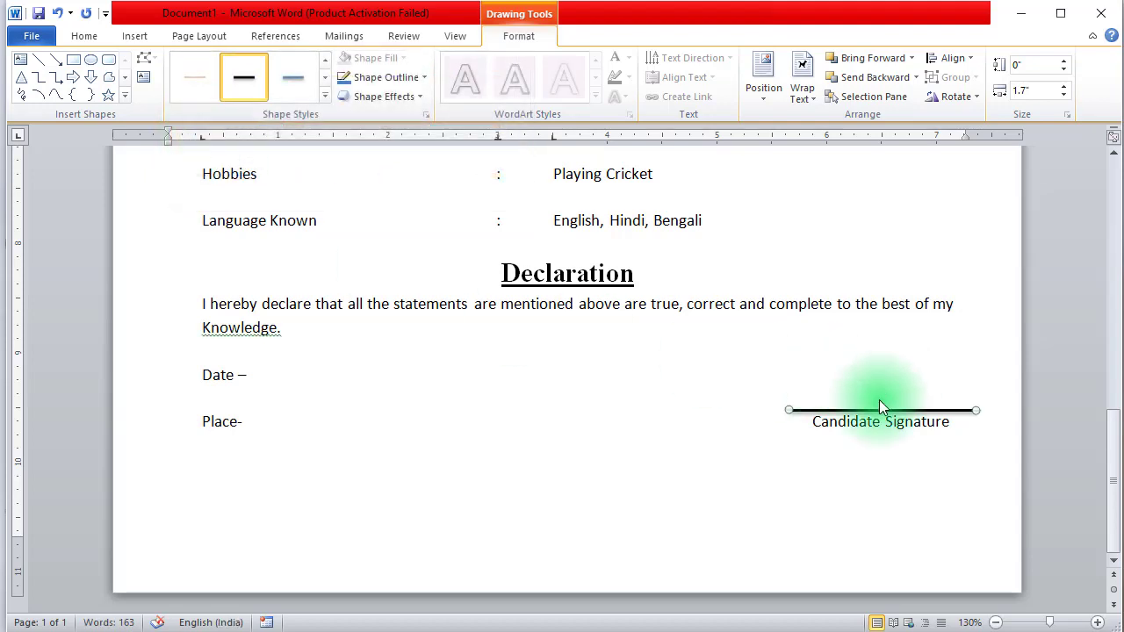
click(422, 79)
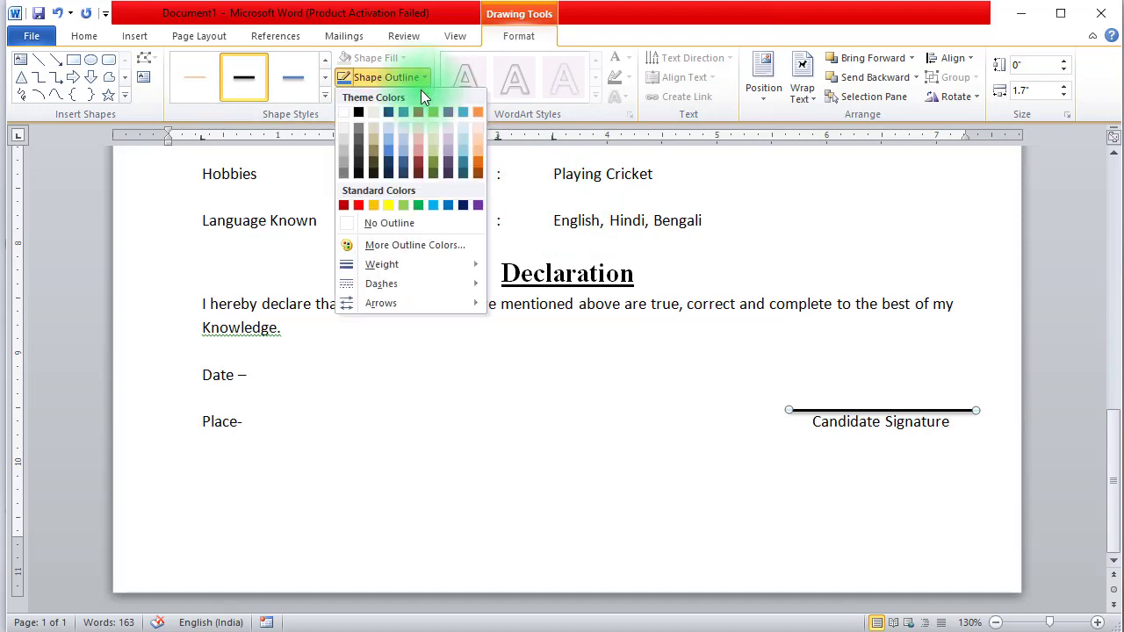
mouse_move(408, 284)
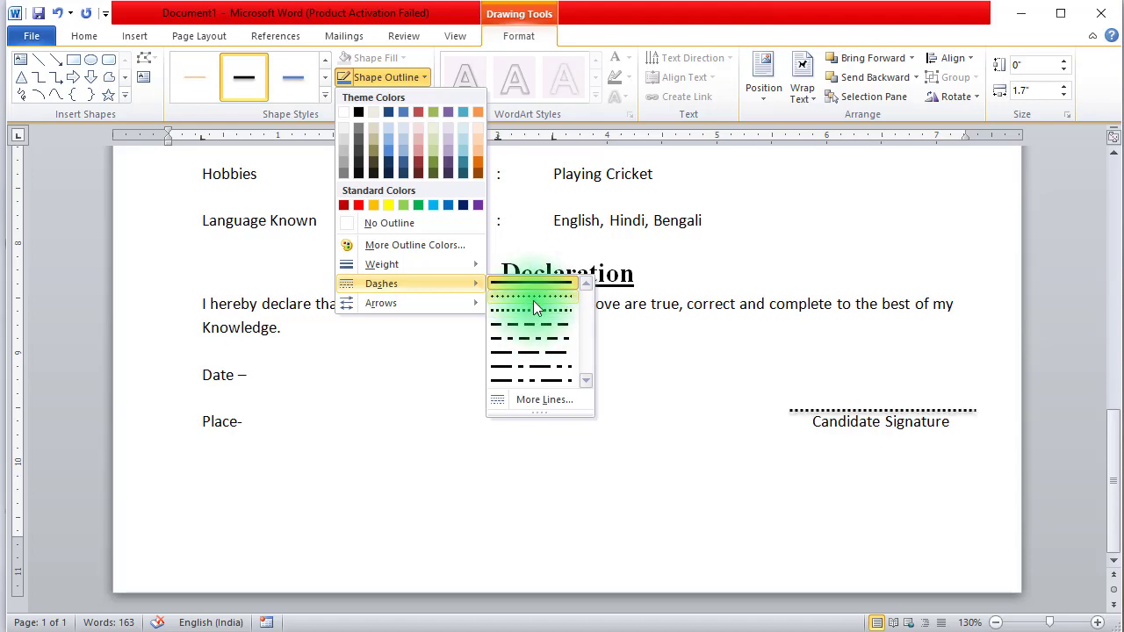
click(533, 300)
- Insert a new first line above Name and begin typing the BIO - DATA title
click(966, 492)
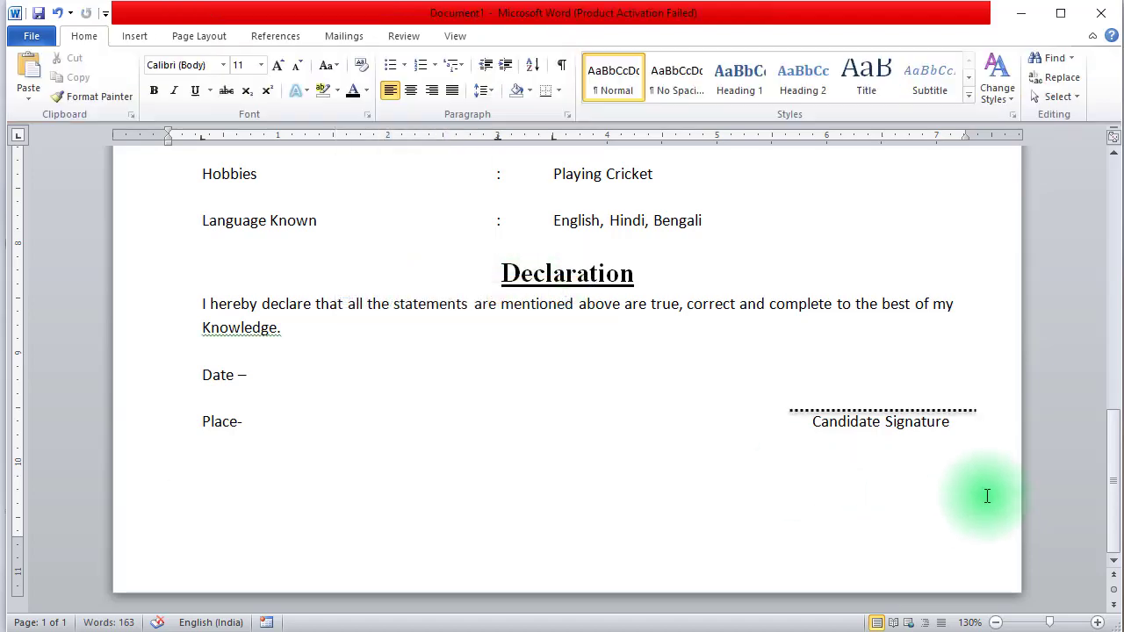
scroll(905, 479, up, 1)
scroll(905, 479, up, 4)
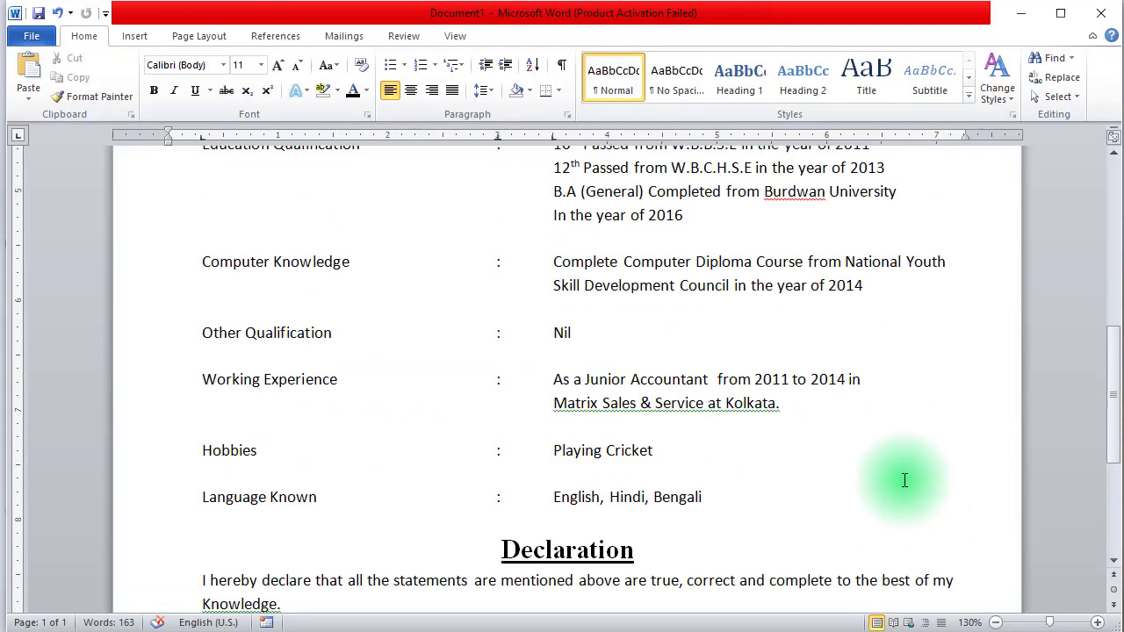
scroll(904, 479, up, 4)
scroll(904, 479, up, 5)
scroll(905, 480, up, 3)
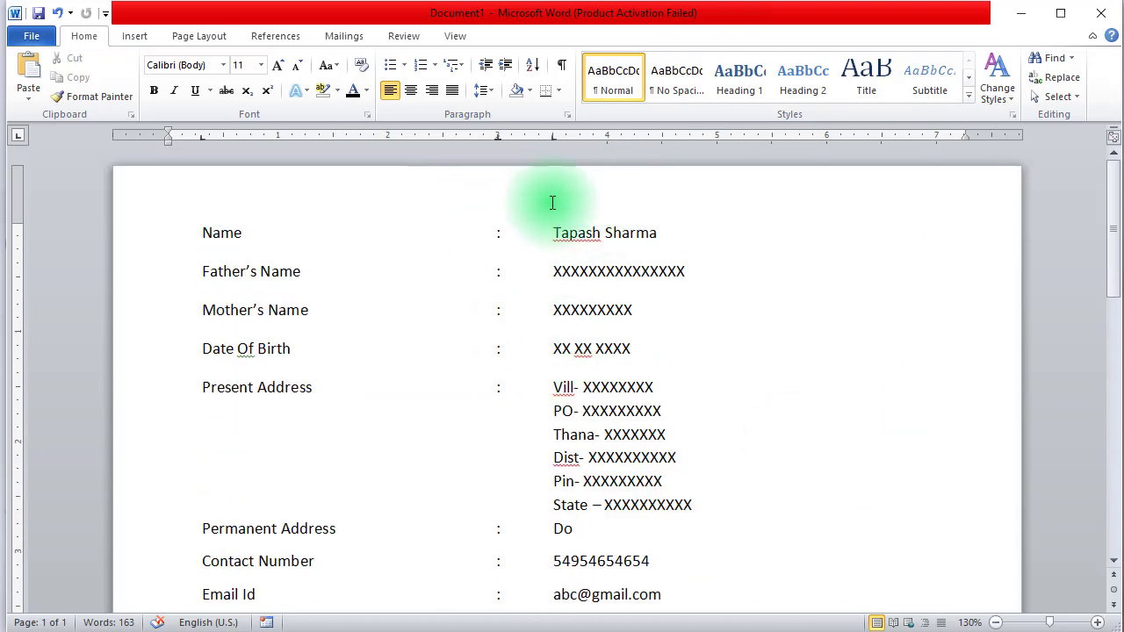
click(202, 233)
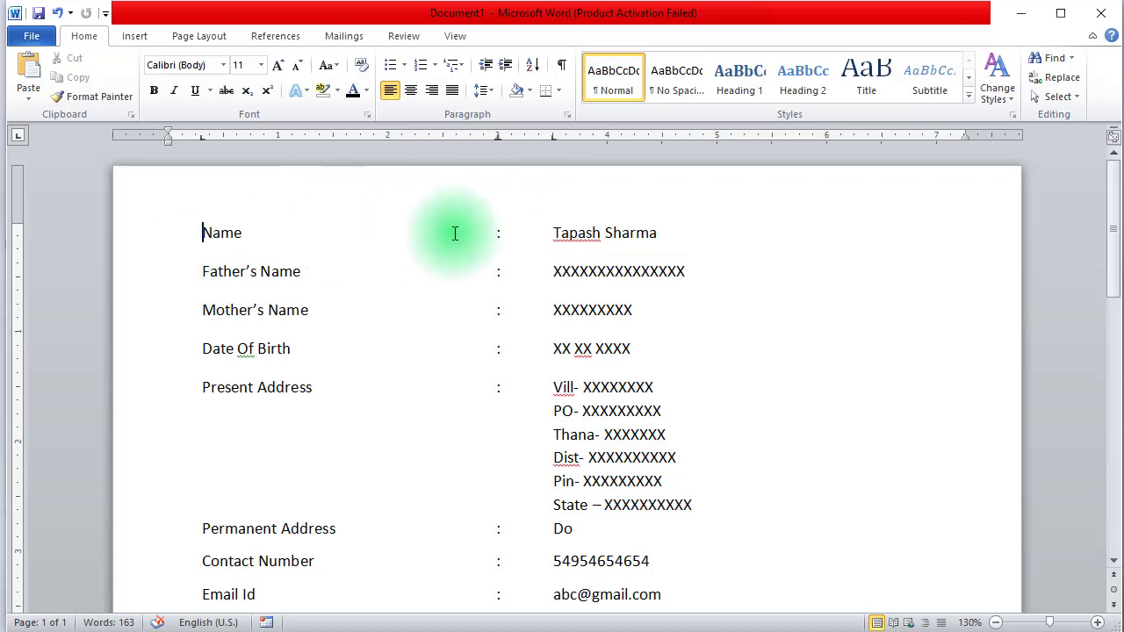
key(Return)
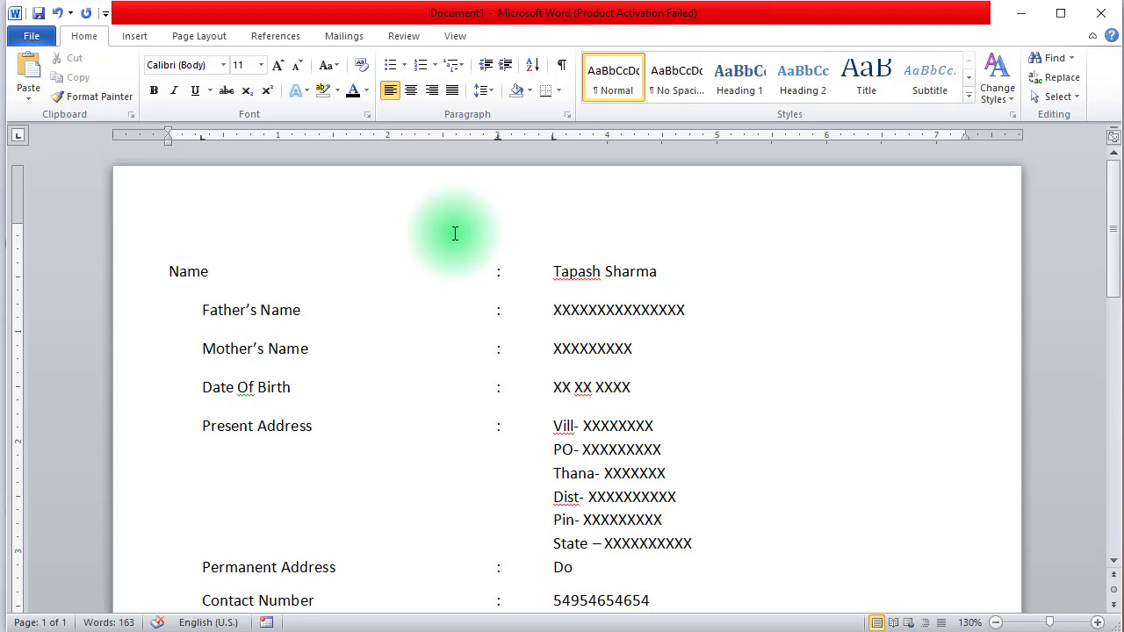
key(Tab)
text(B)
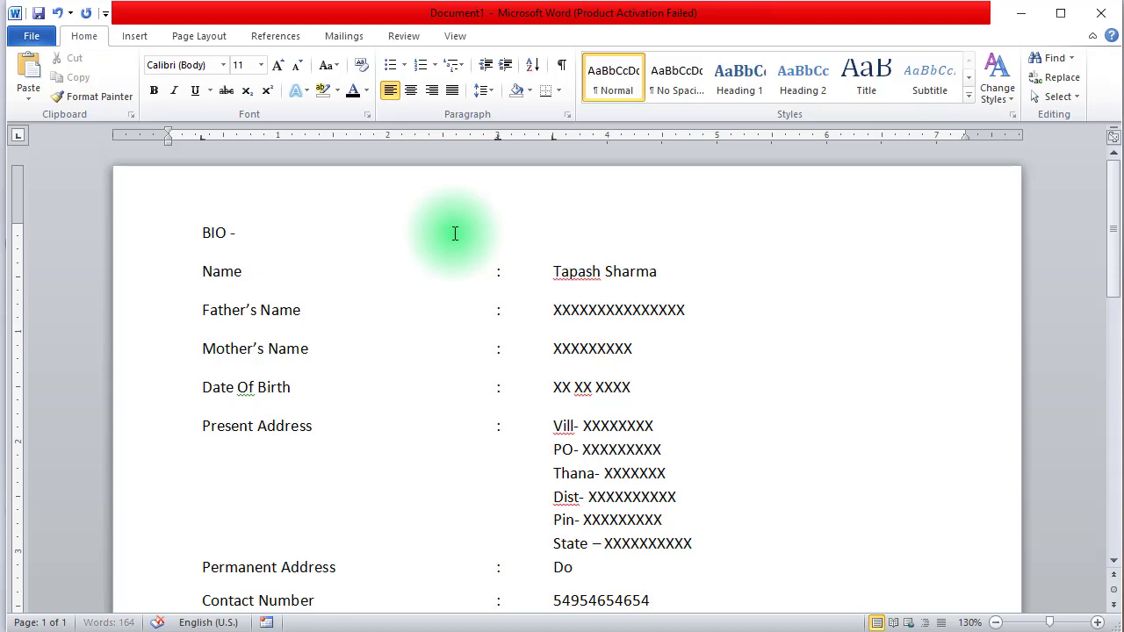
text(ATA)
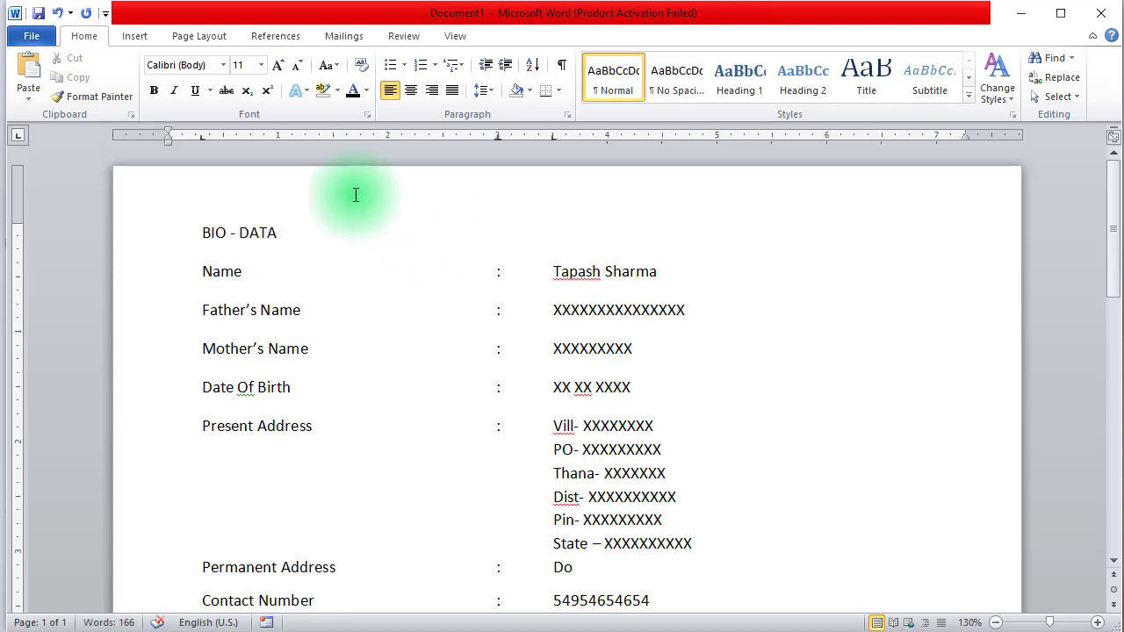
- Make the 'BIO - DATA' title centred, 20 pt Arial Black and underlined
drag(279, 233, 201, 232)
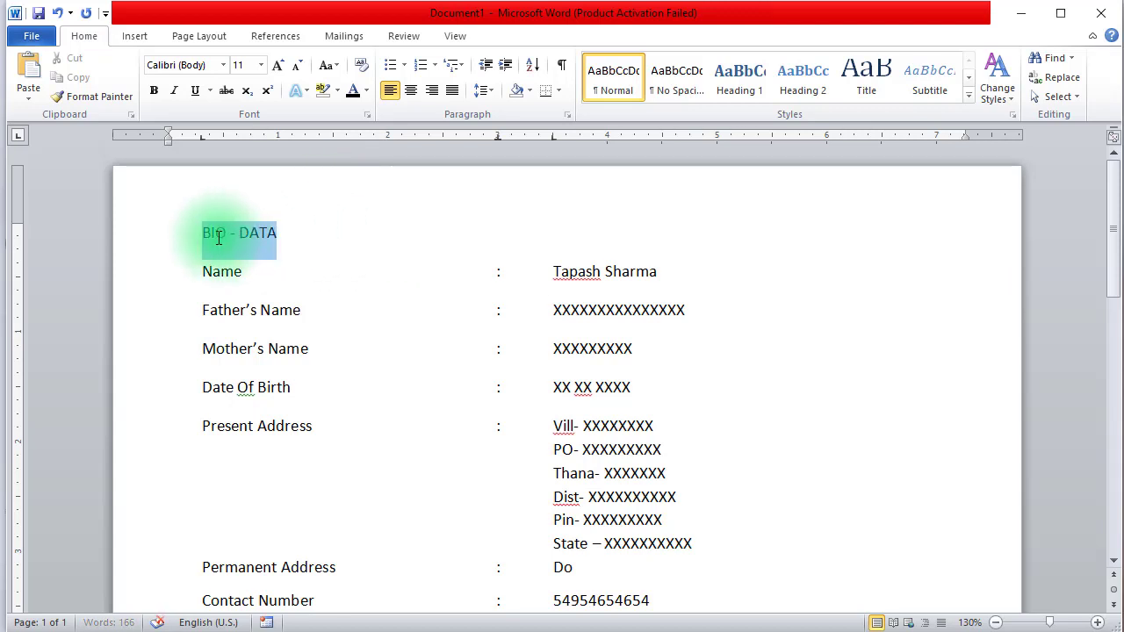
click(411, 91)
click(283, 69)
click(283, 69)
click(283, 69)
click(283, 70)
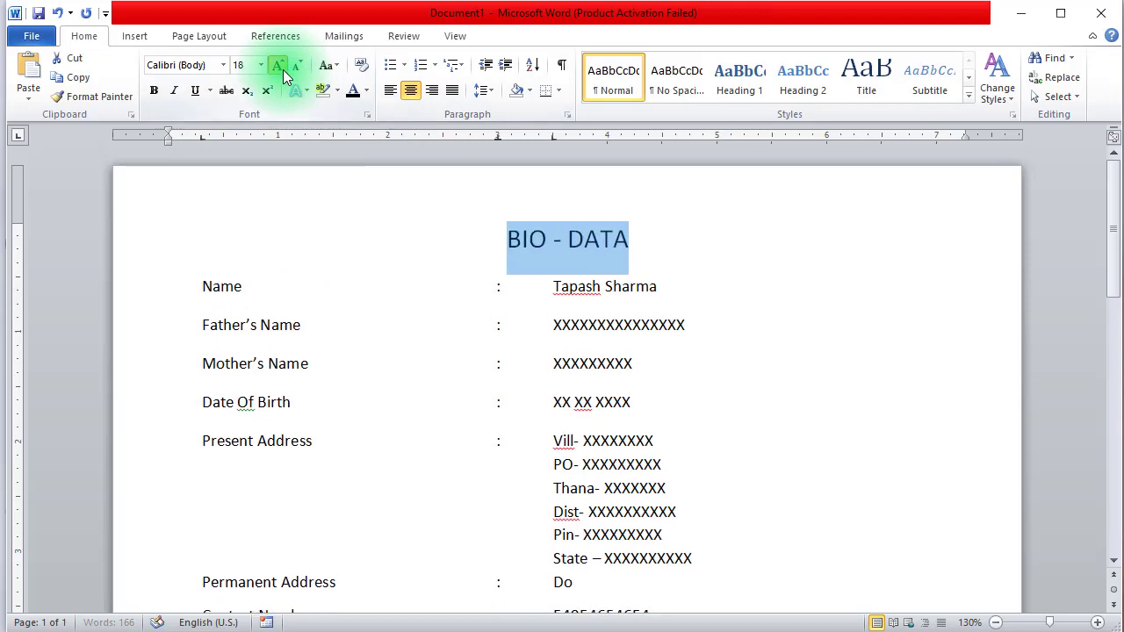
click(283, 69)
click(223, 66)
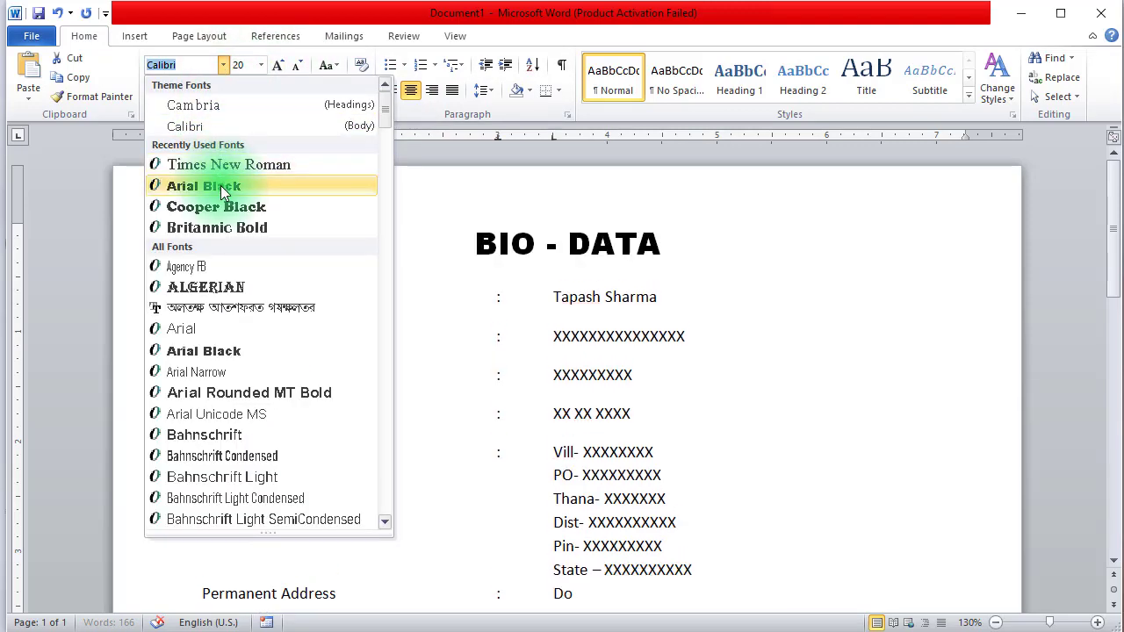
click(220, 185)
click(200, 94)
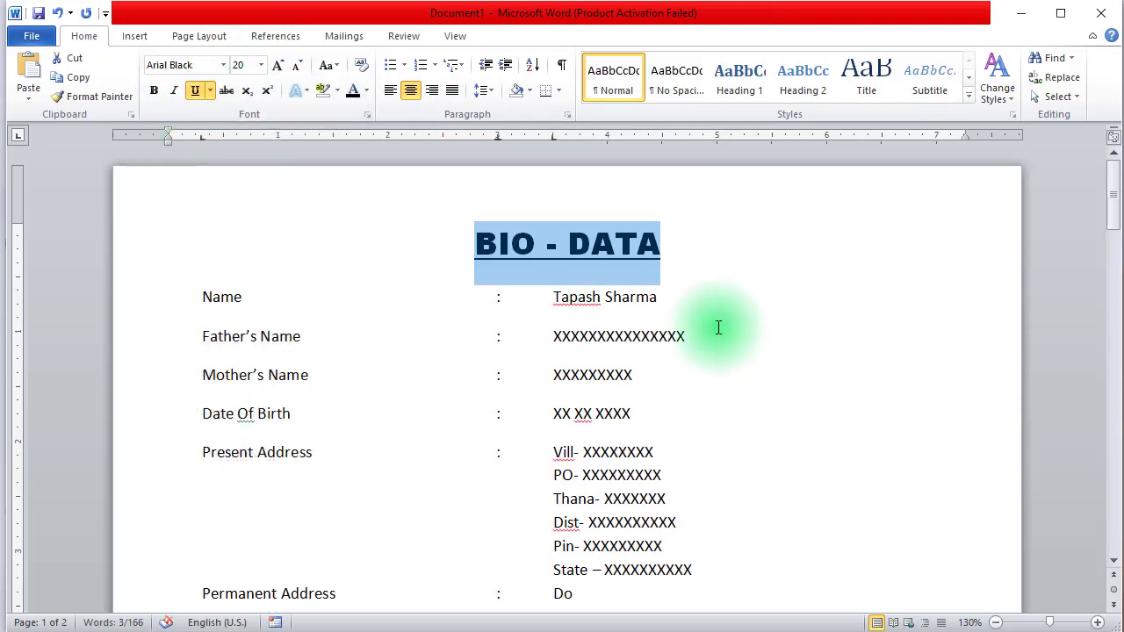
click(717, 332)
scroll(820, 286, down, 1)
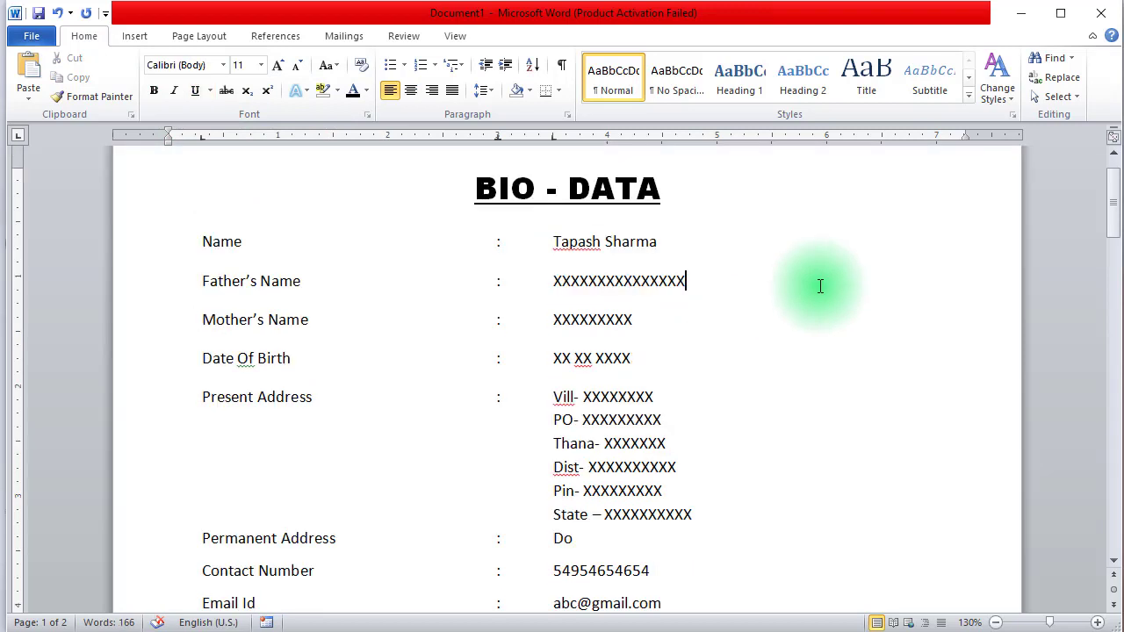
scroll(834, 269, up, 1)
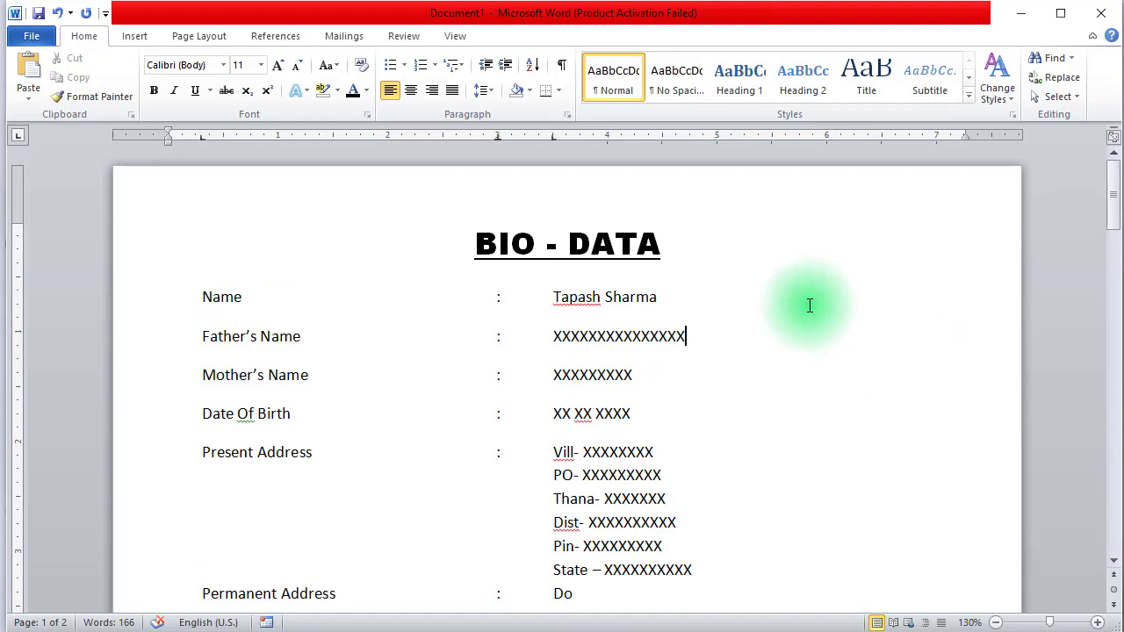
click(138, 40)
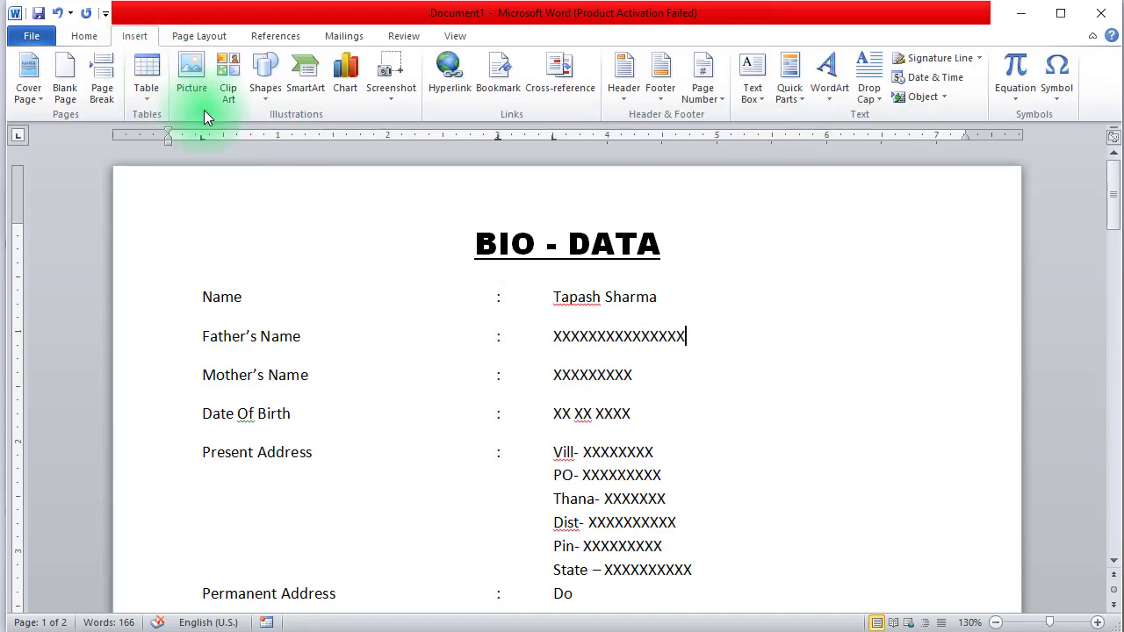
- Draw a rectangle at the top right of the page beside the fields
click(264, 92)
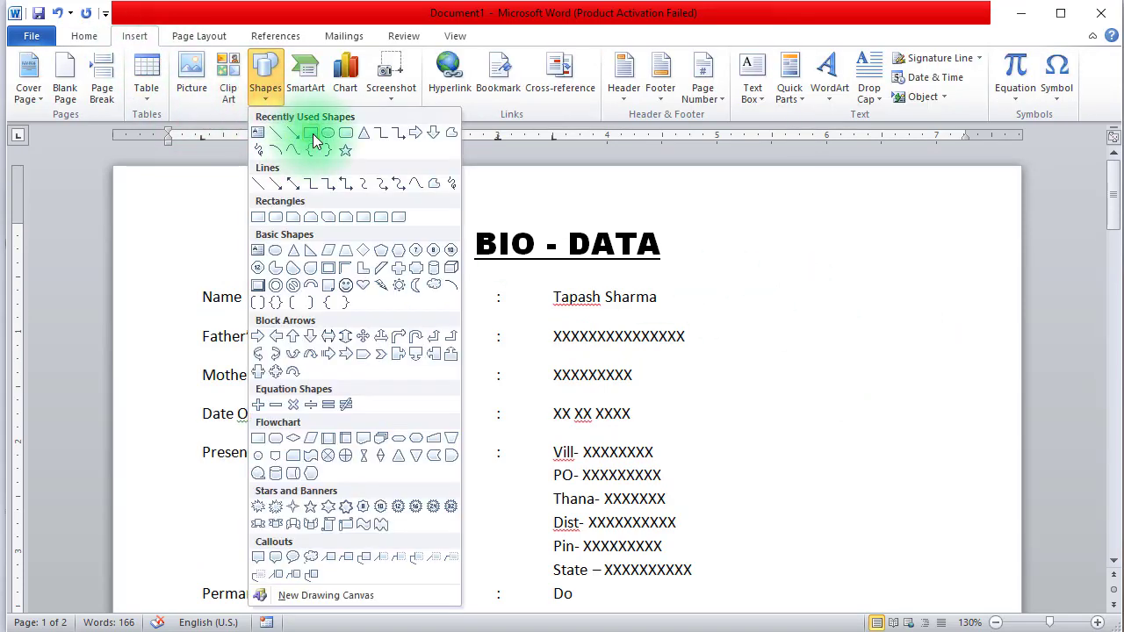
click(312, 134)
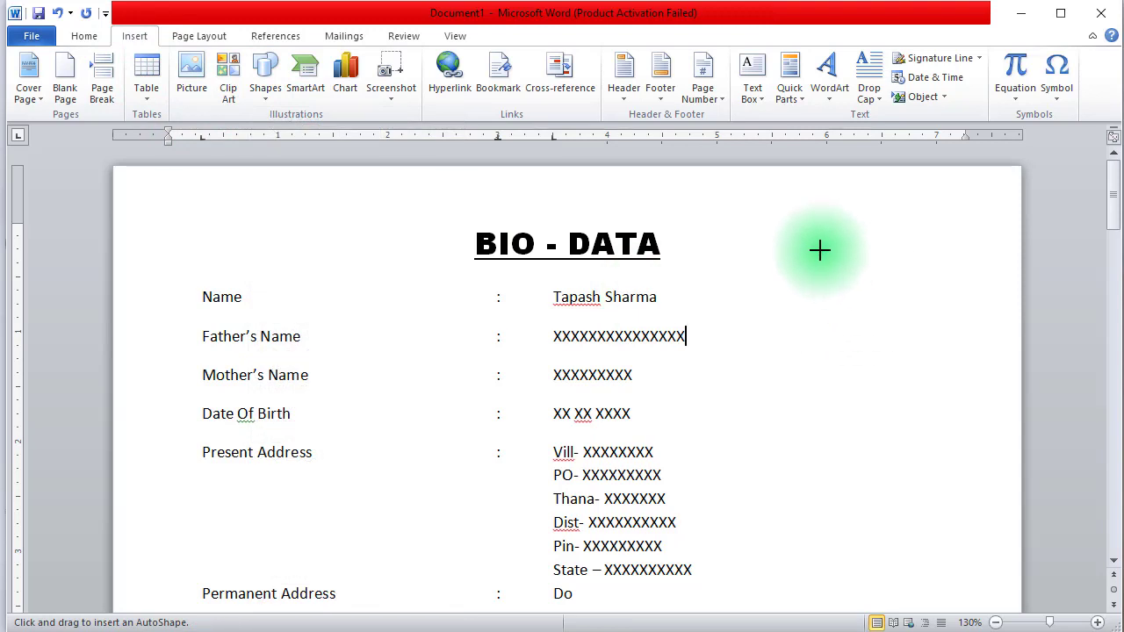
mouse_move(820, 250)
mouse_down()
mouse_move(908, 381)
mouse_move(929, 384)
mouse_up()
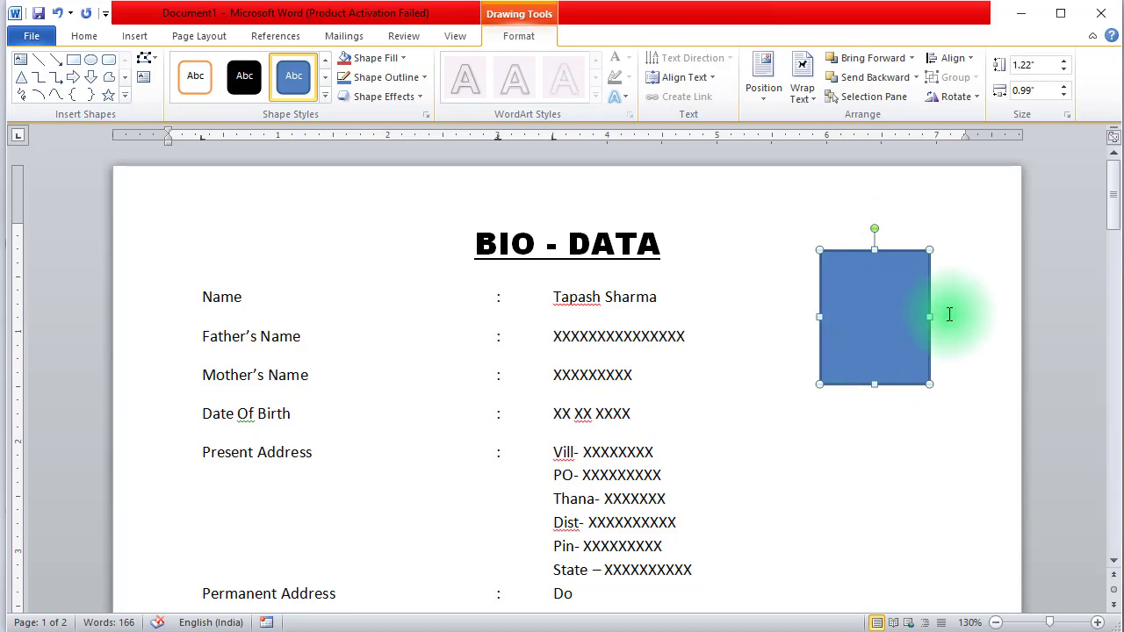
- Apply the first shape style to the rectangle for a white fill and black outline
click(940, 312)
click(869, 313)
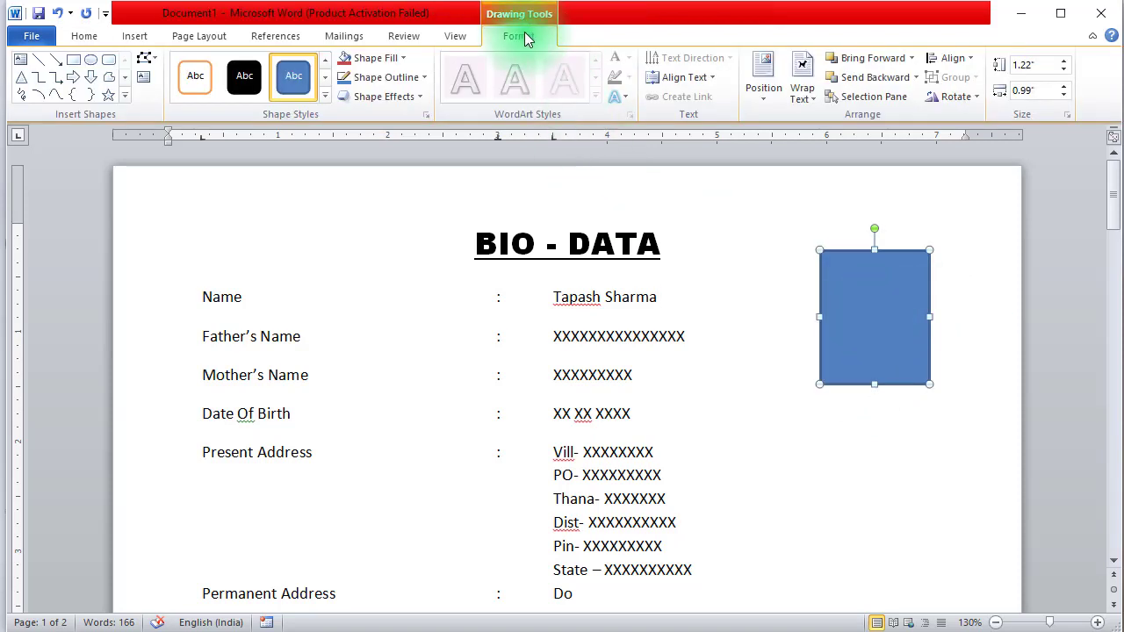
click(323, 97)
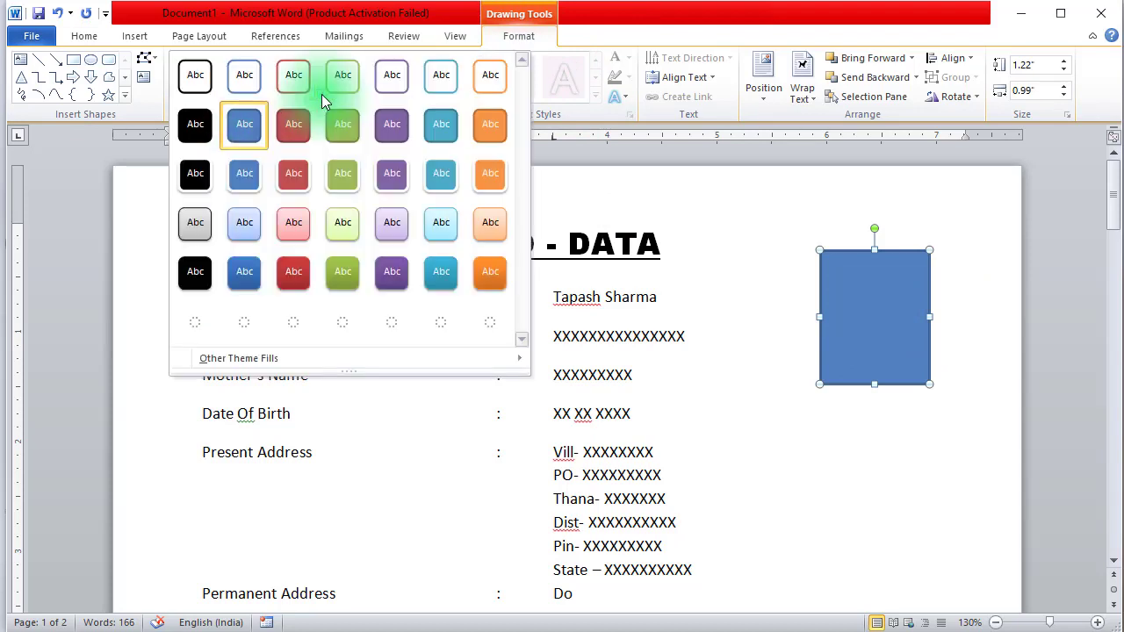
click(194, 74)
click(884, 529)
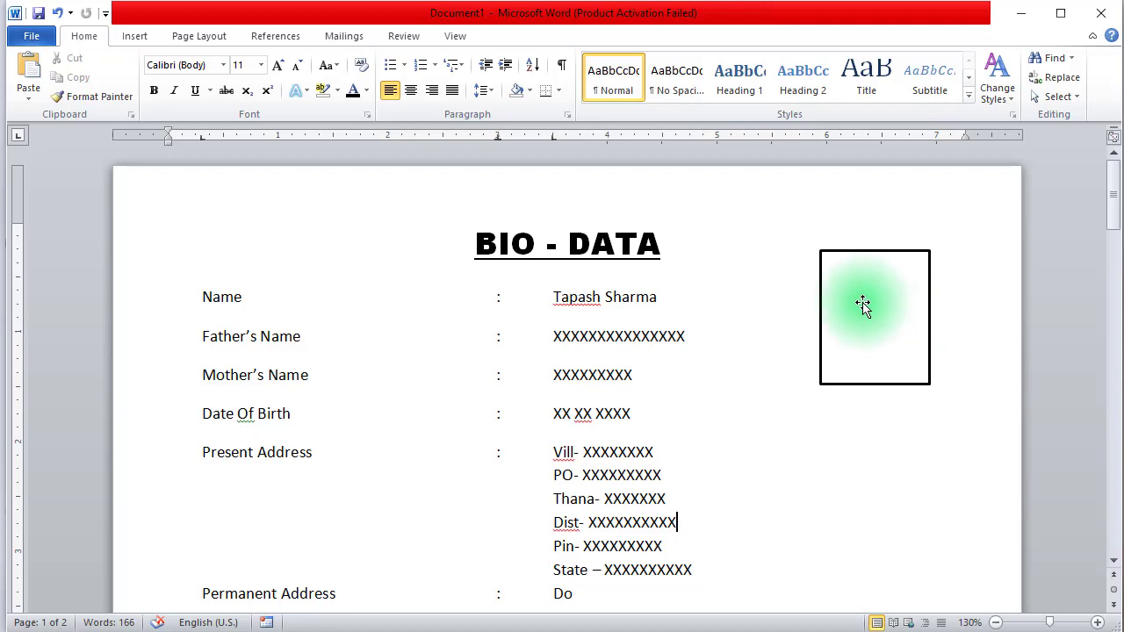
- Add the text 'Attach your recent Passport Size Photograph(3.5 X 4.5)' inside the photo box
right_click(863, 303)
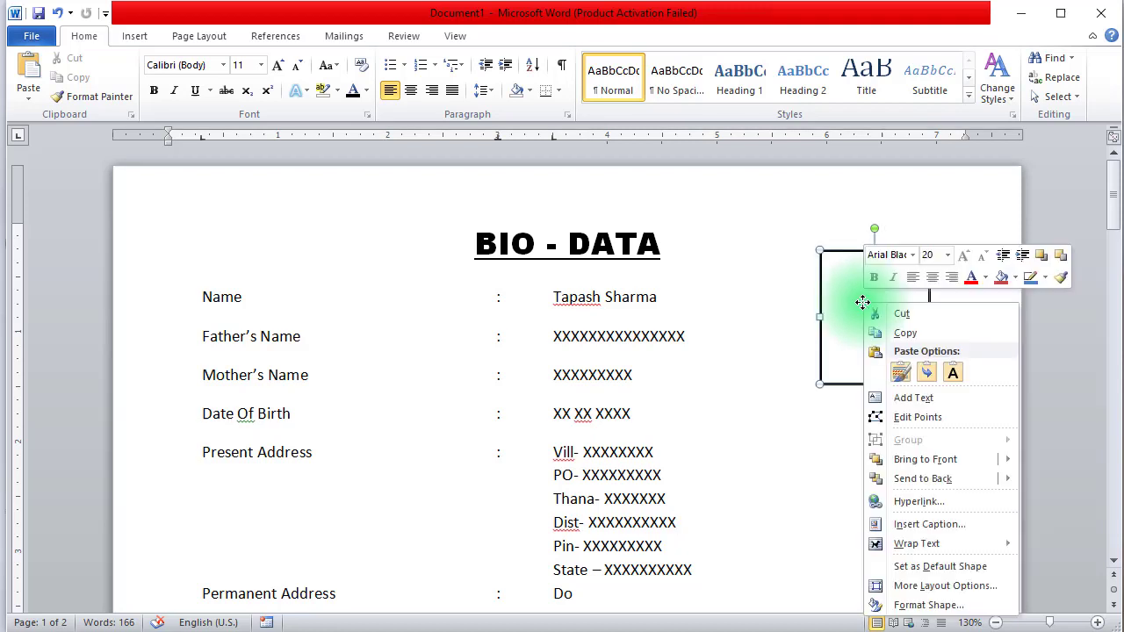
click(920, 399)
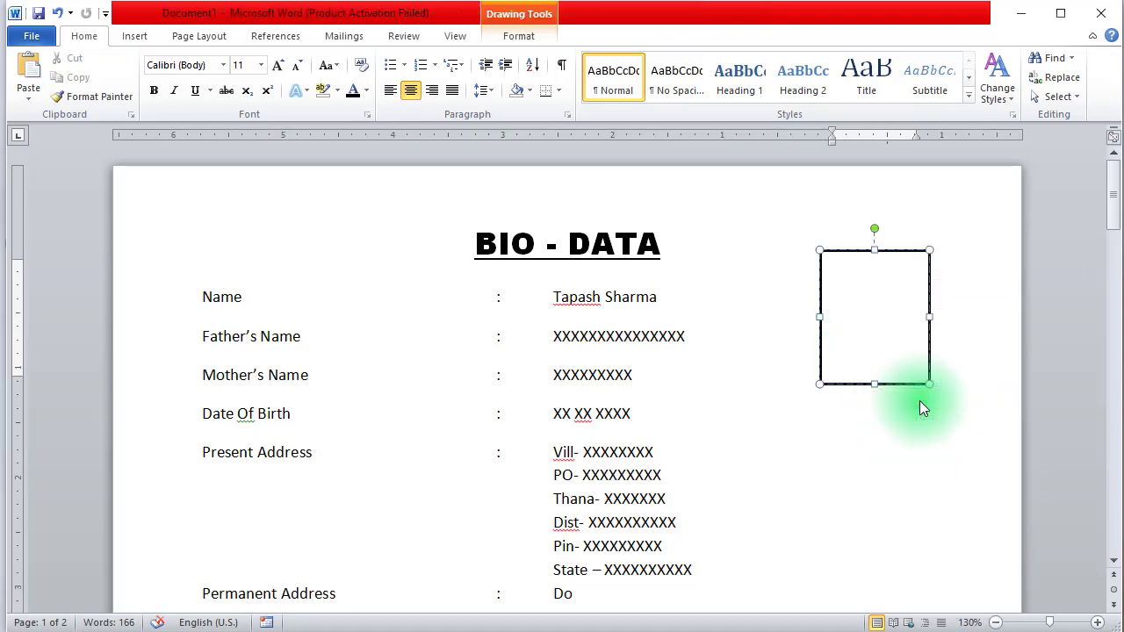
text(Attach your recent Passport Size Photograph(3.5 X 4.5))
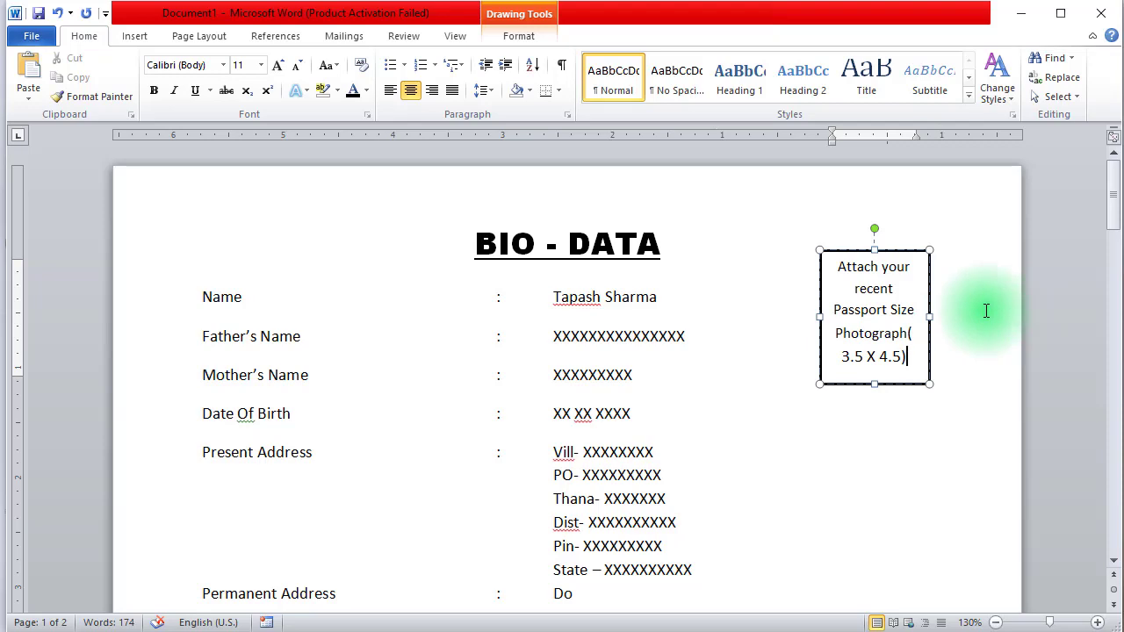
scroll(986, 310, down, 1)
scroll(985, 310, down, 2)
scroll(985, 310, down, 1)
scroll(985, 310, down, 2)
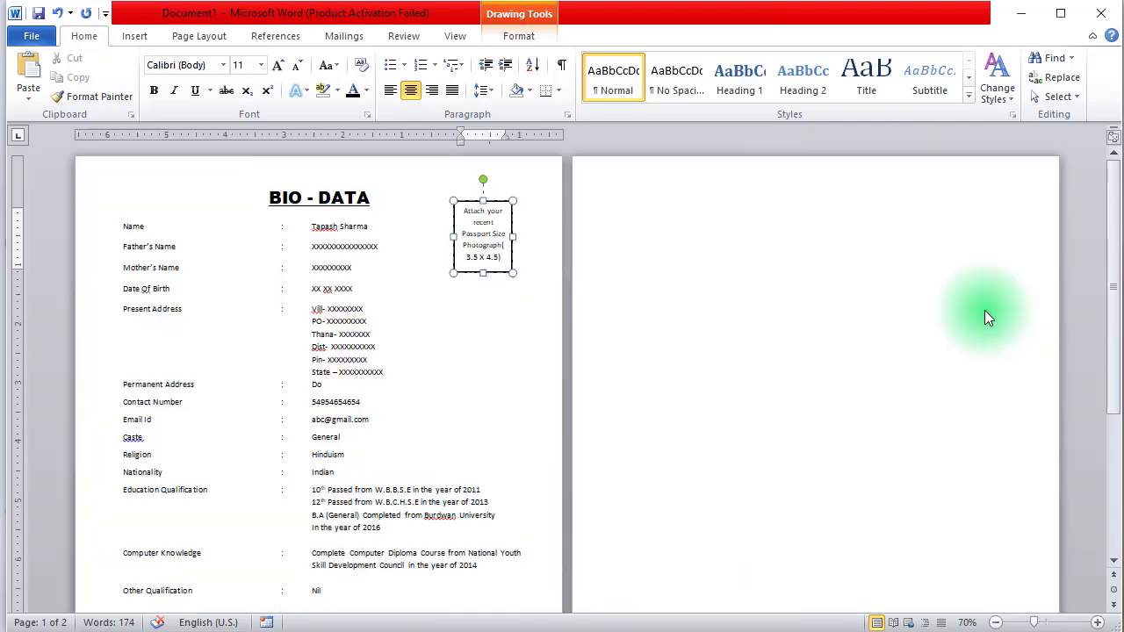
scroll(985, 310, down, 2)
scroll(985, 310, down, 1)
scroll(985, 310, down, 1)
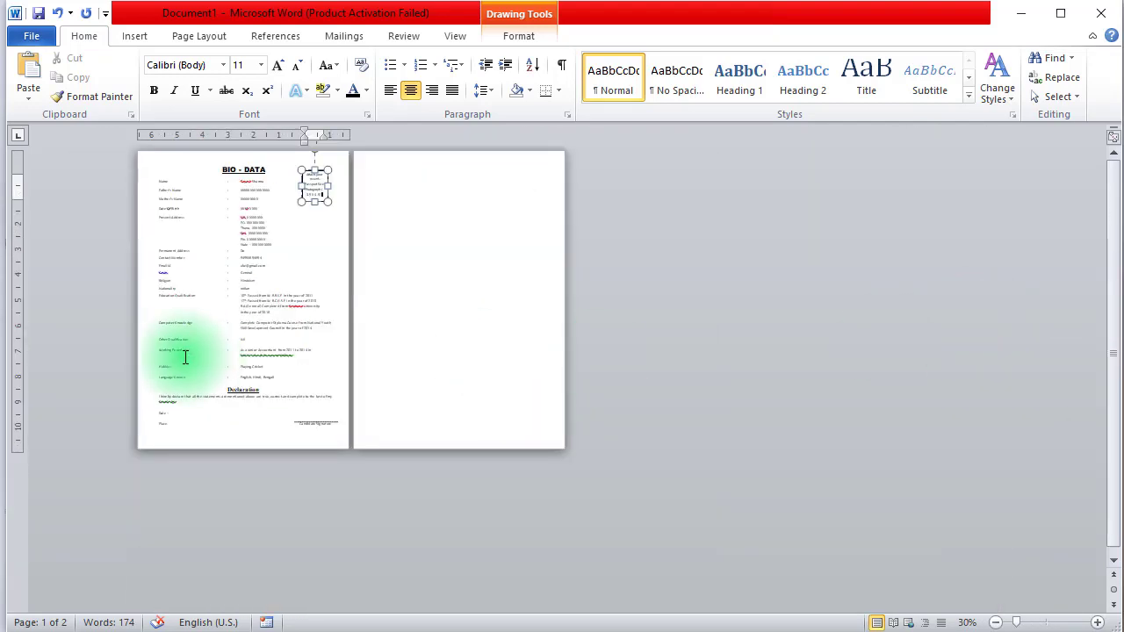
scroll(301, 262, up, 1)
scroll(301, 265, up, 1)
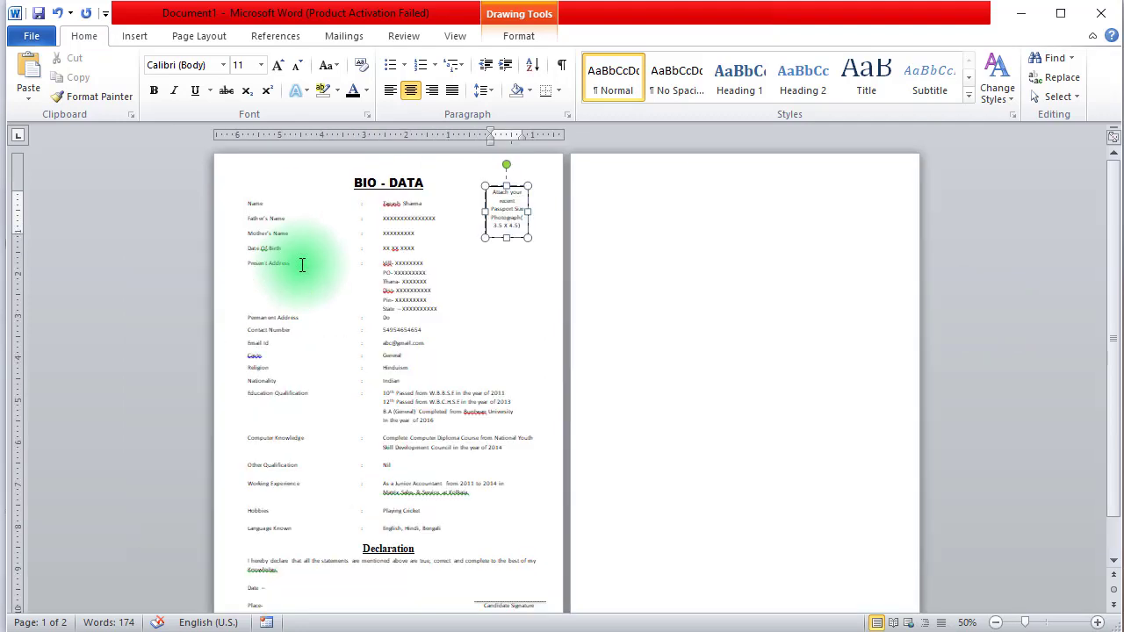
scroll(465, 303, down, 1)
scroll(465, 304, up, 1)
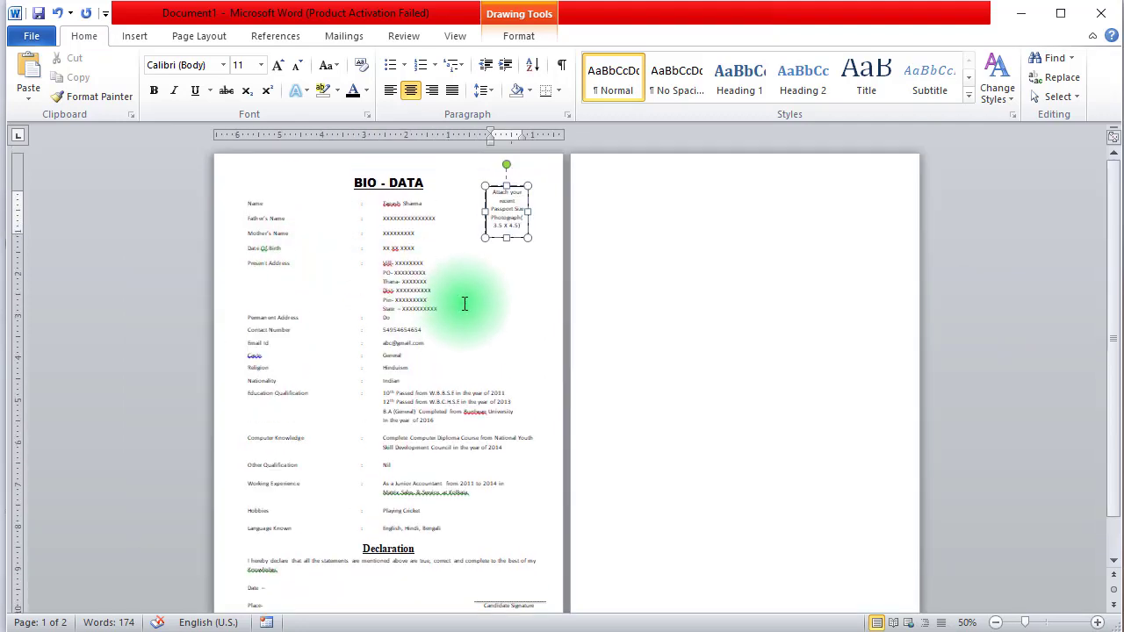
click(533, 273)
scroll(497, 332, down, 1)
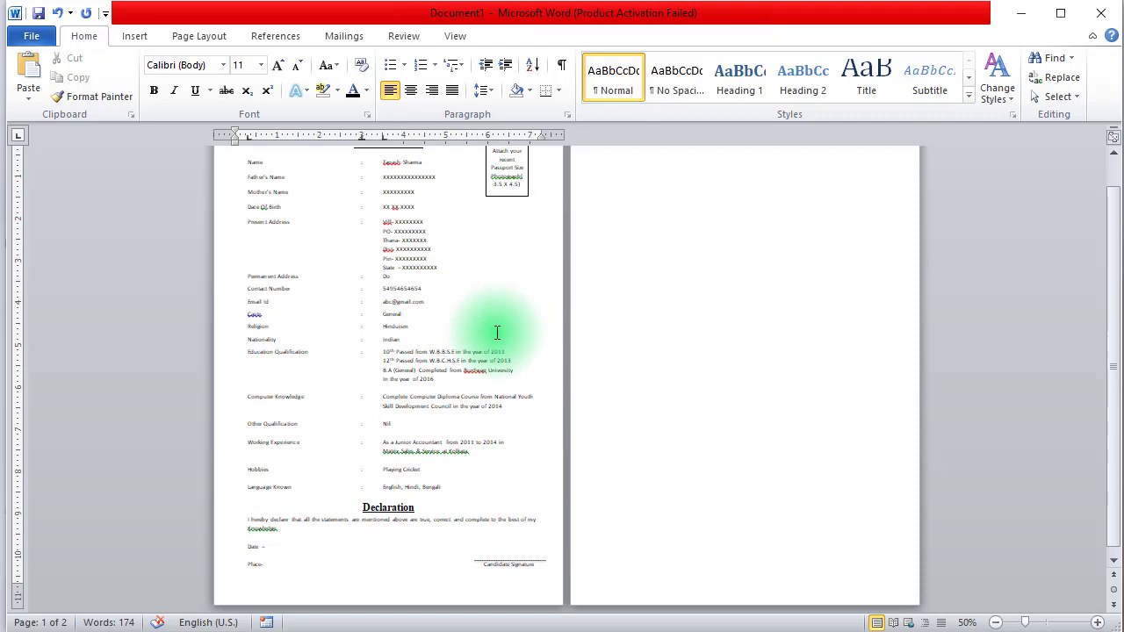
scroll(497, 333, up, 1)
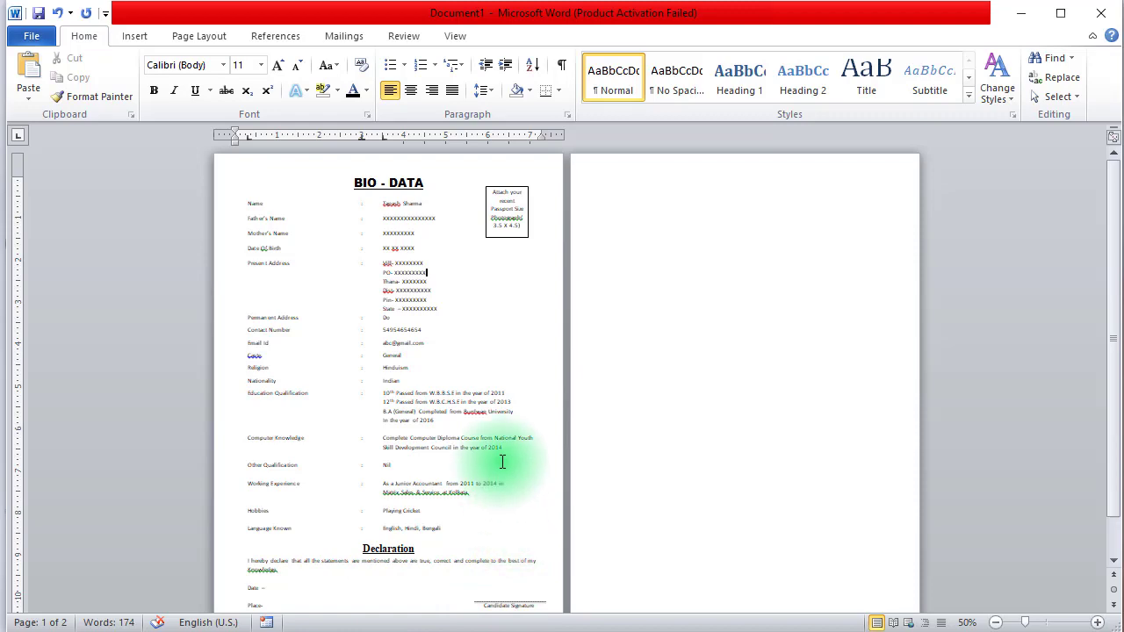
scroll(502, 460, up, 3)
scroll(503, 460, up, 1)
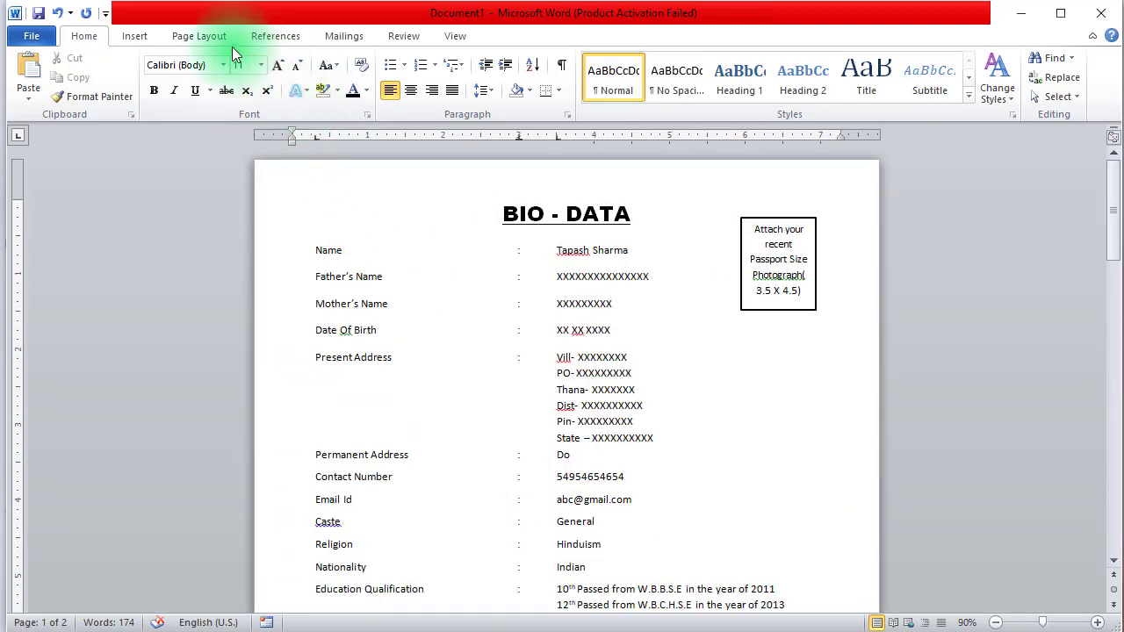
- Apply a double-line Box page border to the whole page
click(194, 36)
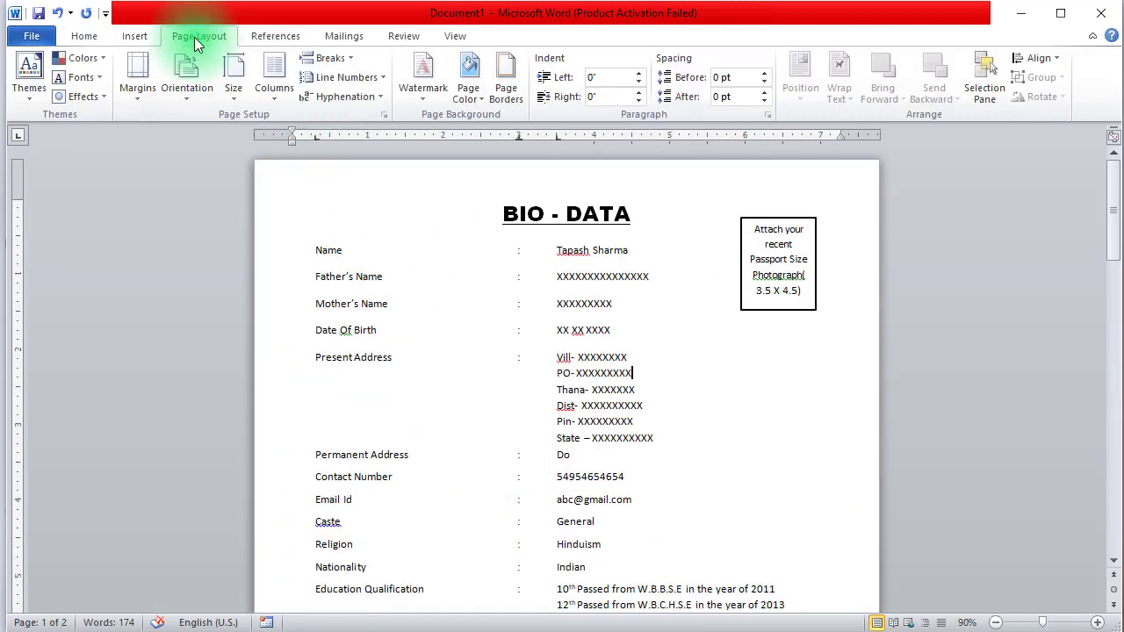
click(505, 93)
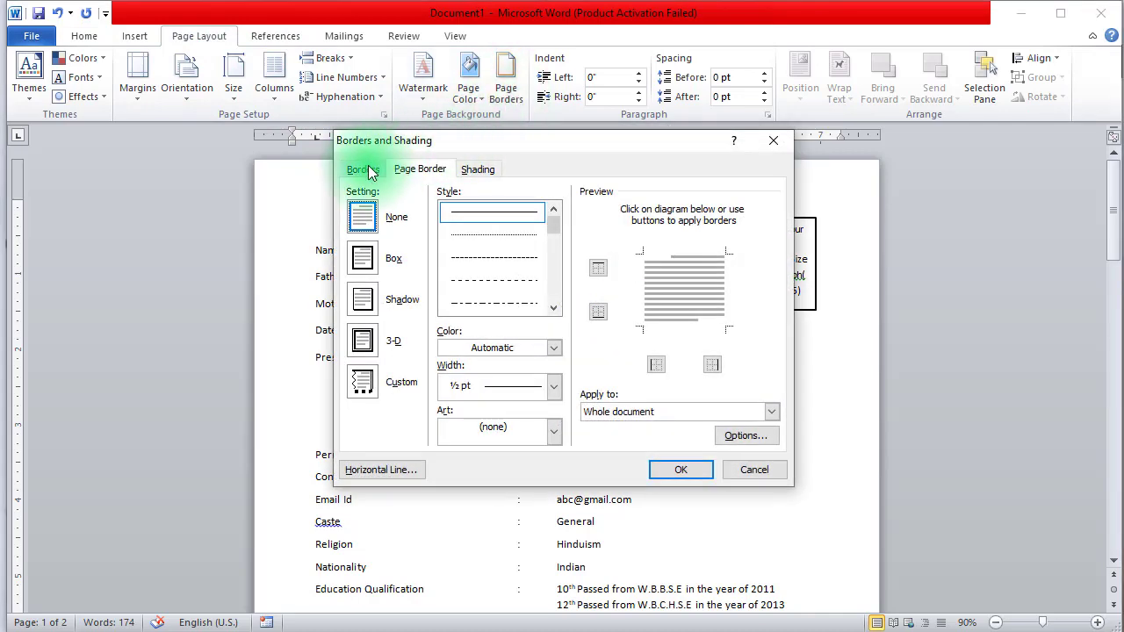
click(419, 169)
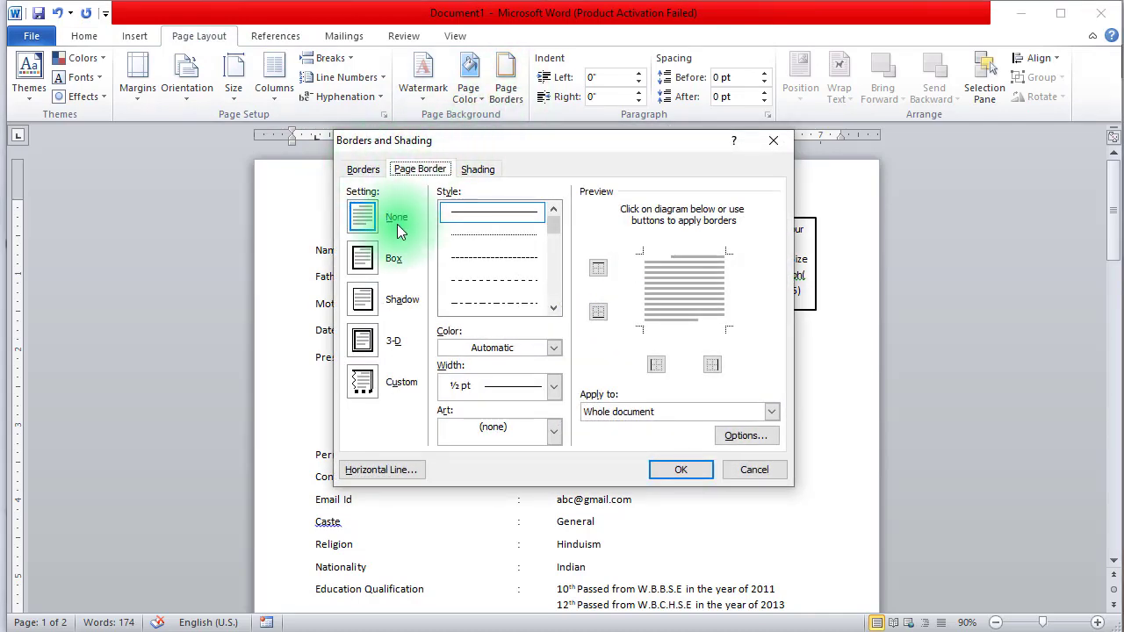
click(364, 261)
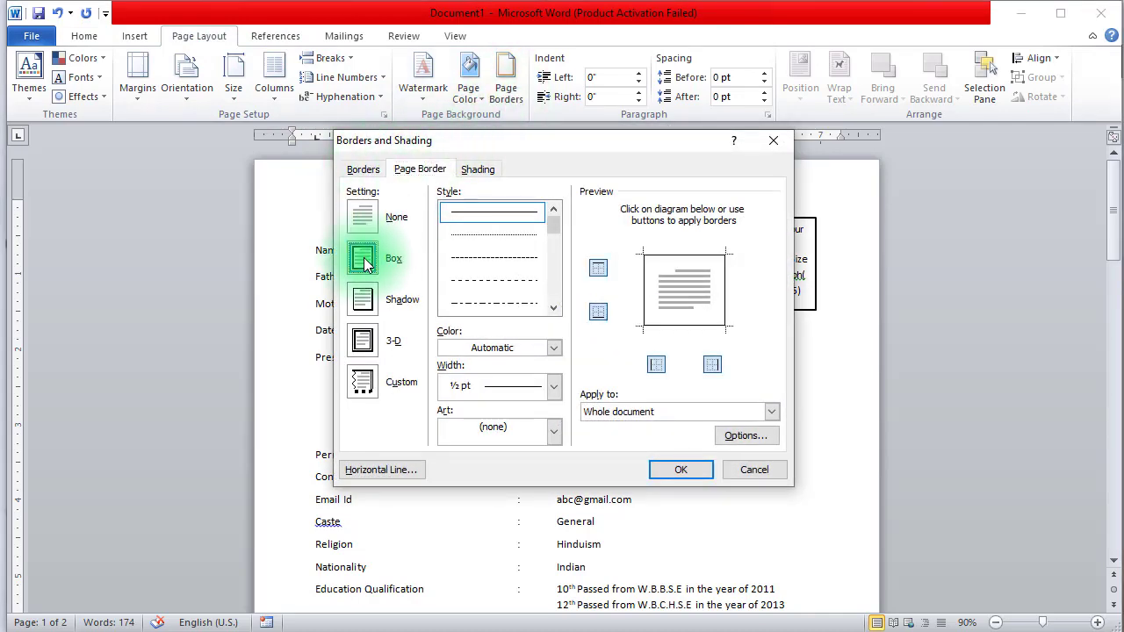
click(559, 254)
click(526, 235)
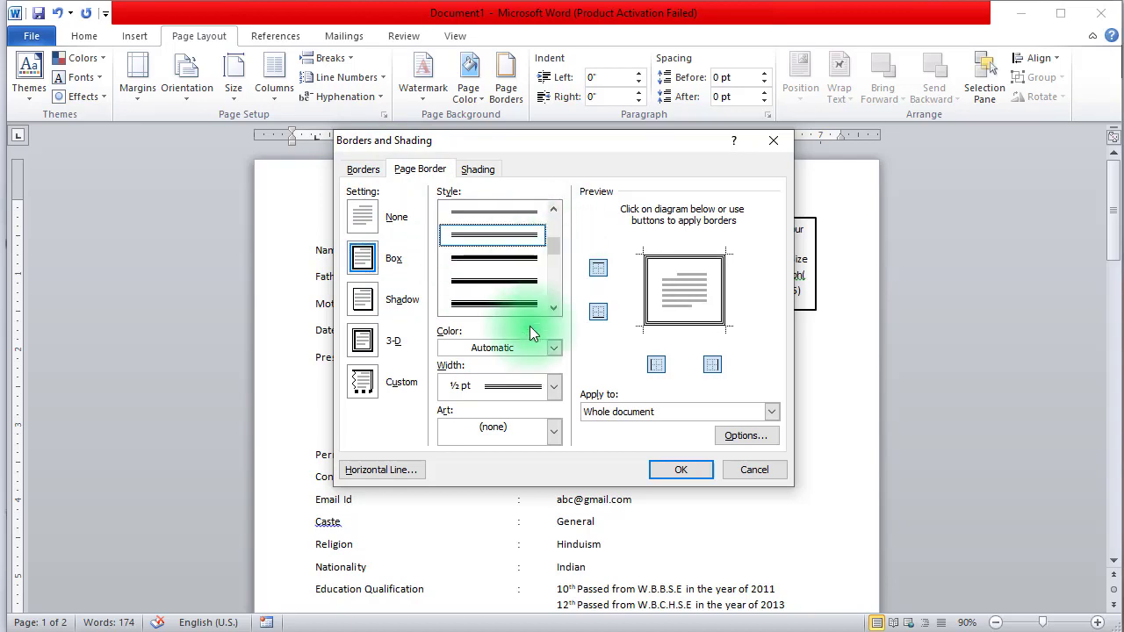
click(665, 470)
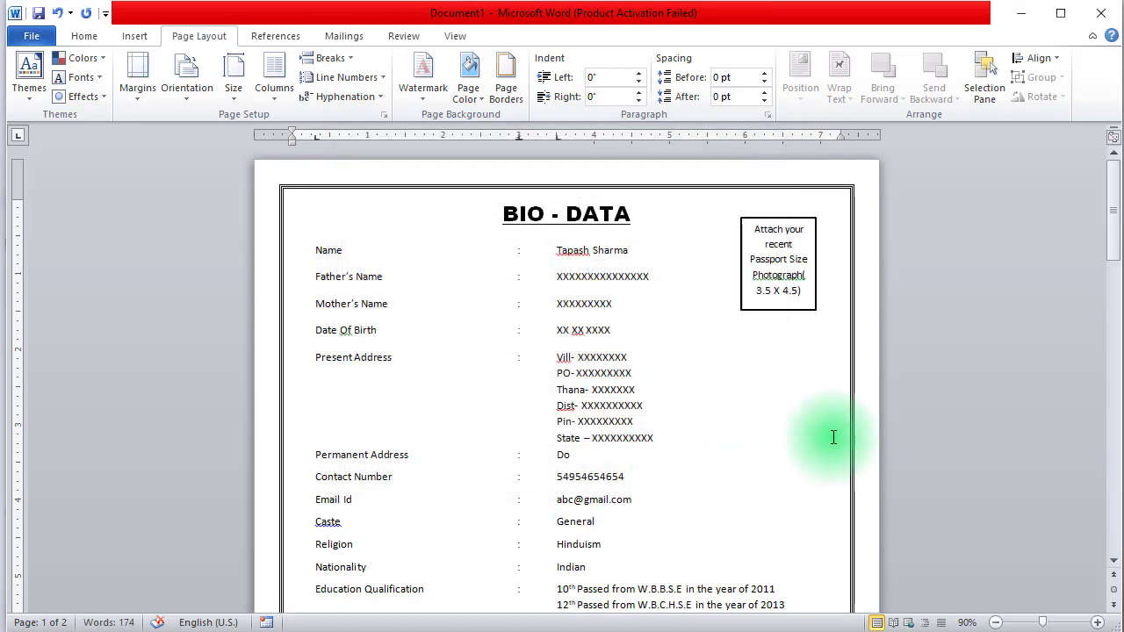
- Delete the blank second page with Backspace at its top
scroll(674, 361, down, 2)
scroll(675, 360, down, 1)
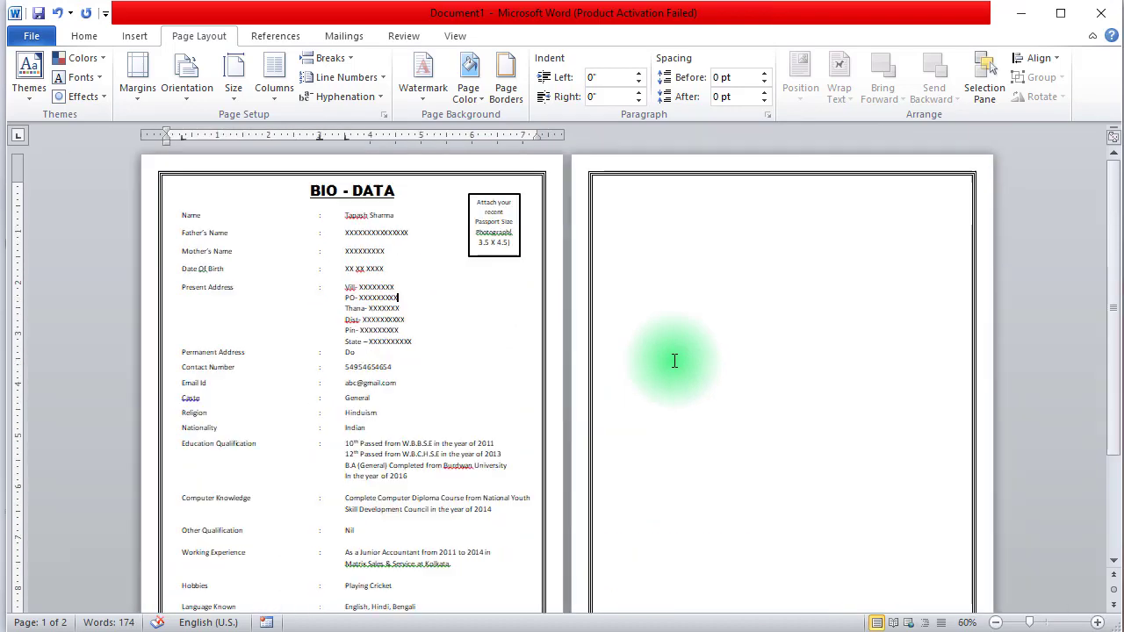
scroll(674, 361, down, 1)
scroll(674, 360, down, 1)
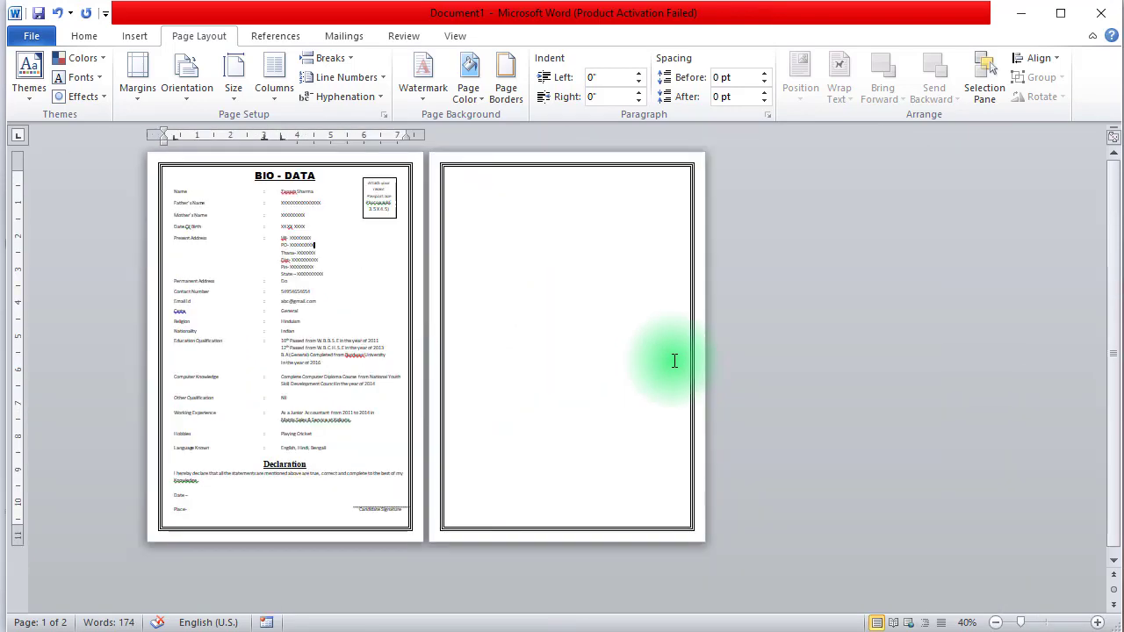
click(483, 191)
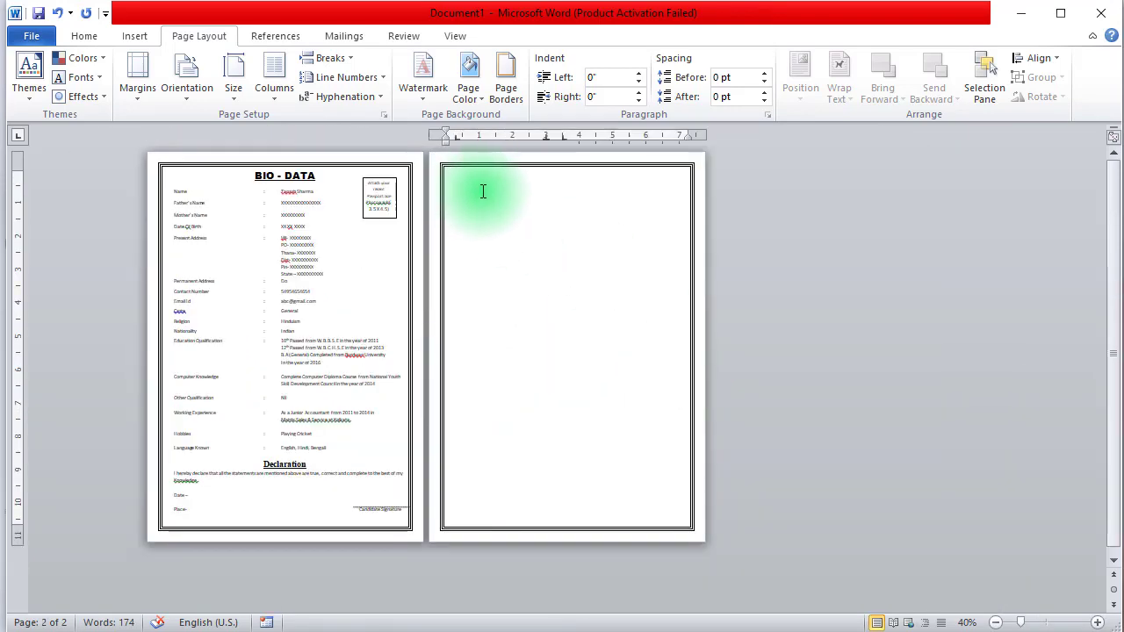
key(BackSpace)
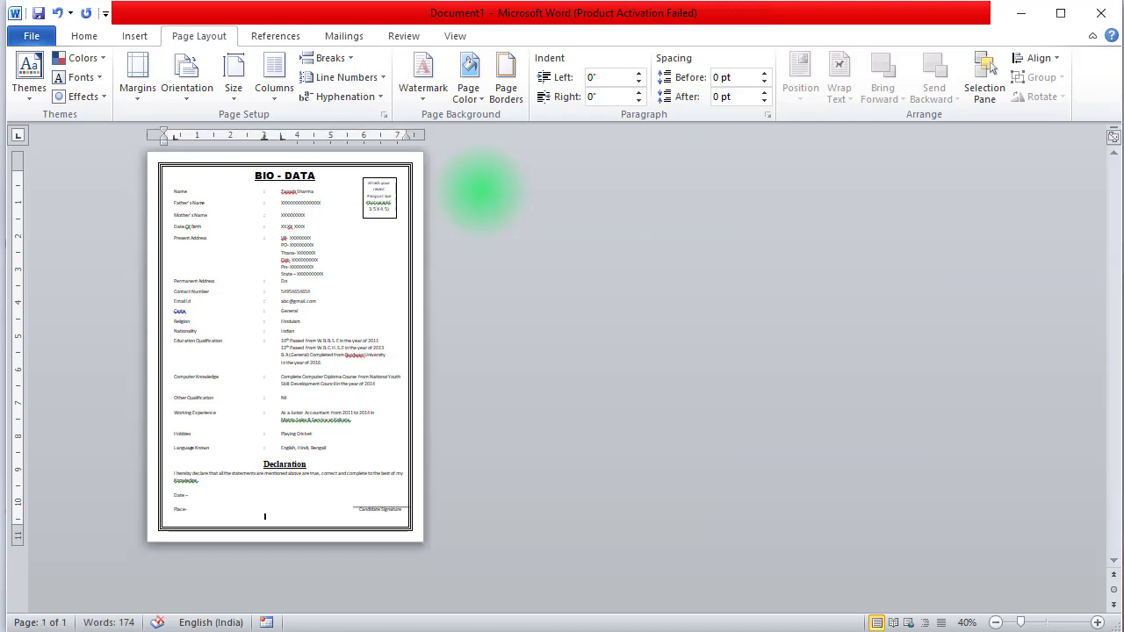
- Scroll through the document to confirm the bio-data fits on one bordered page
scroll(389, 299, up, 1)
scroll(389, 303, up, 1)
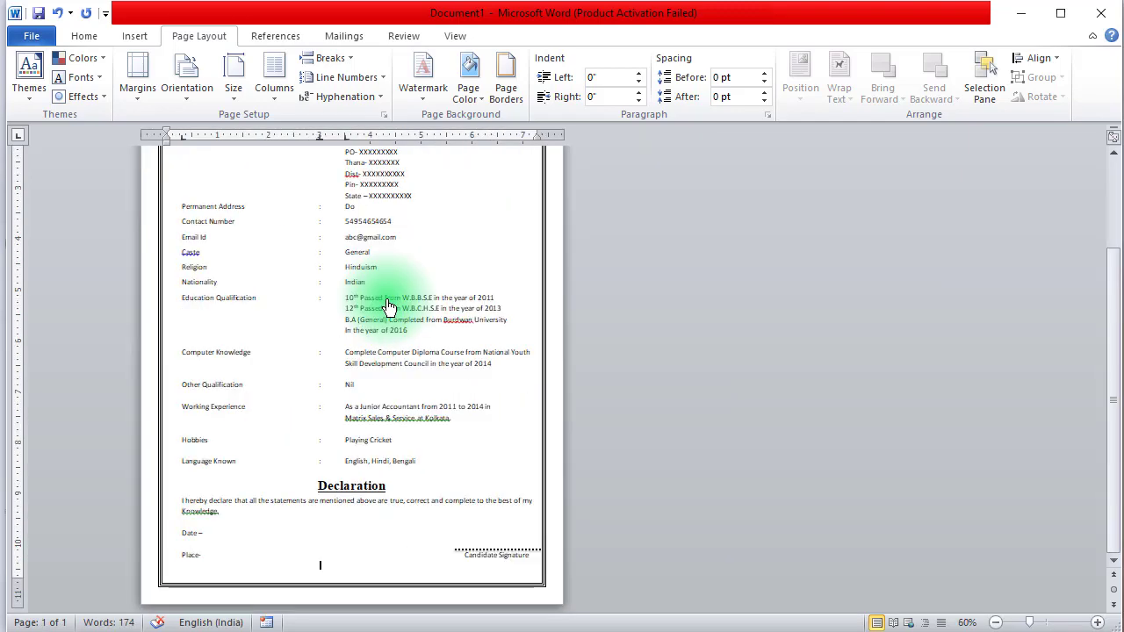
scroll(389, 303, up, 2)
scroll(943, 386, up, 5)
scroll(943, 387, down, 2)
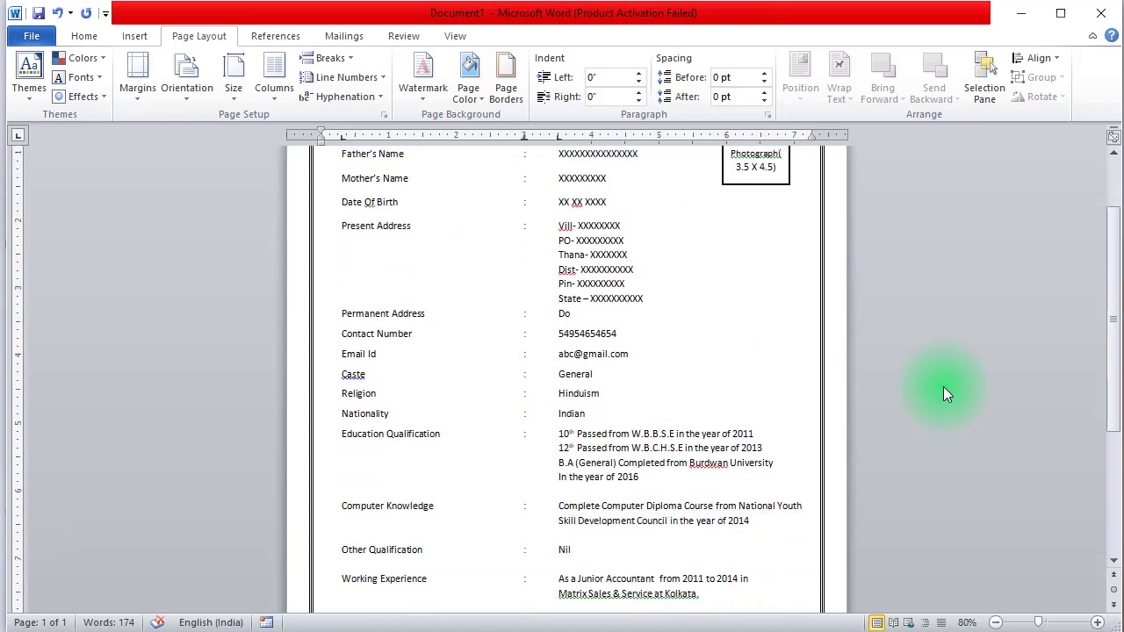
scroll(944, 387, down, 3)
scroll(944, 387, down, 1)
scroll(944, 387, up, 4)
scroll(944, 388, up, 3)
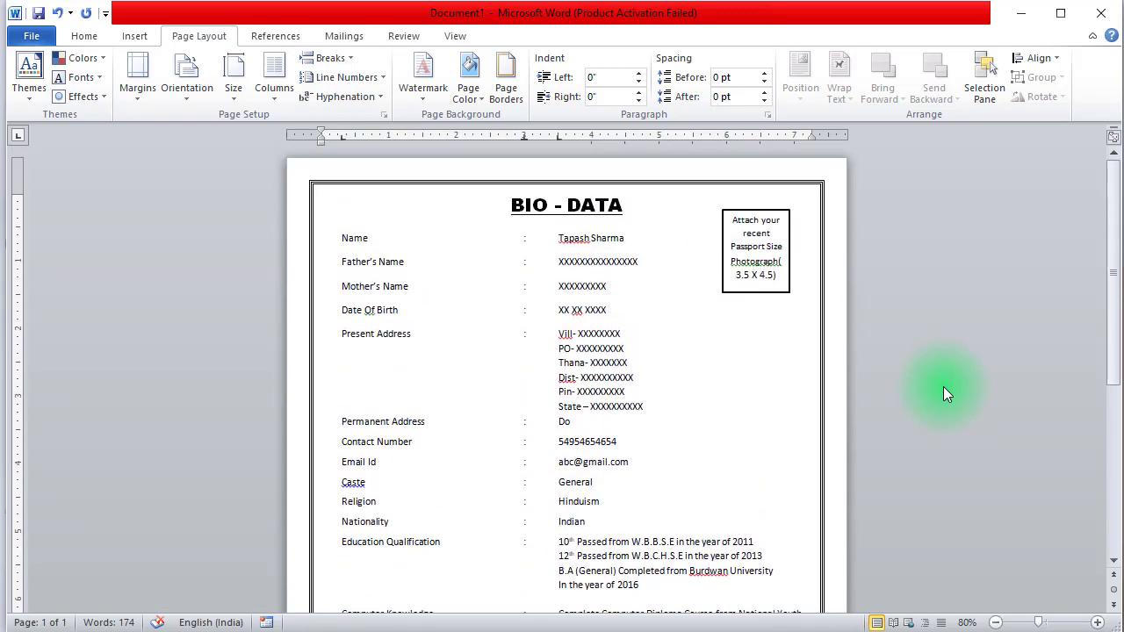
scroll(943, 386, down, 1)
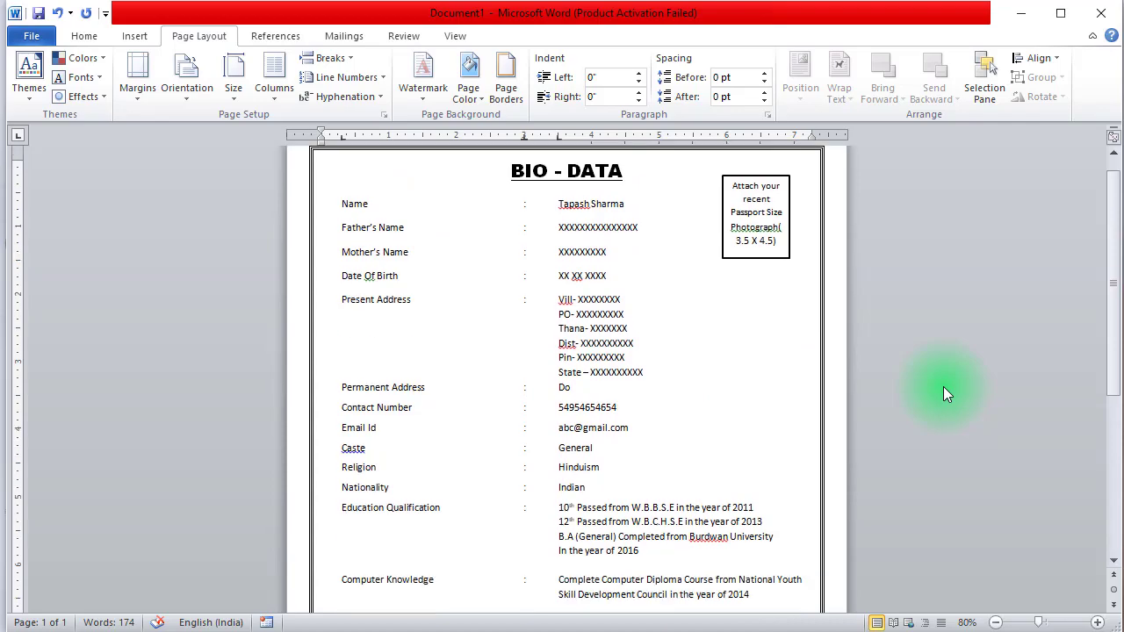
scroll(943, 386, down, 1)
scroll(943, 386, down, 3)
scroll(943, 386, down, 3)
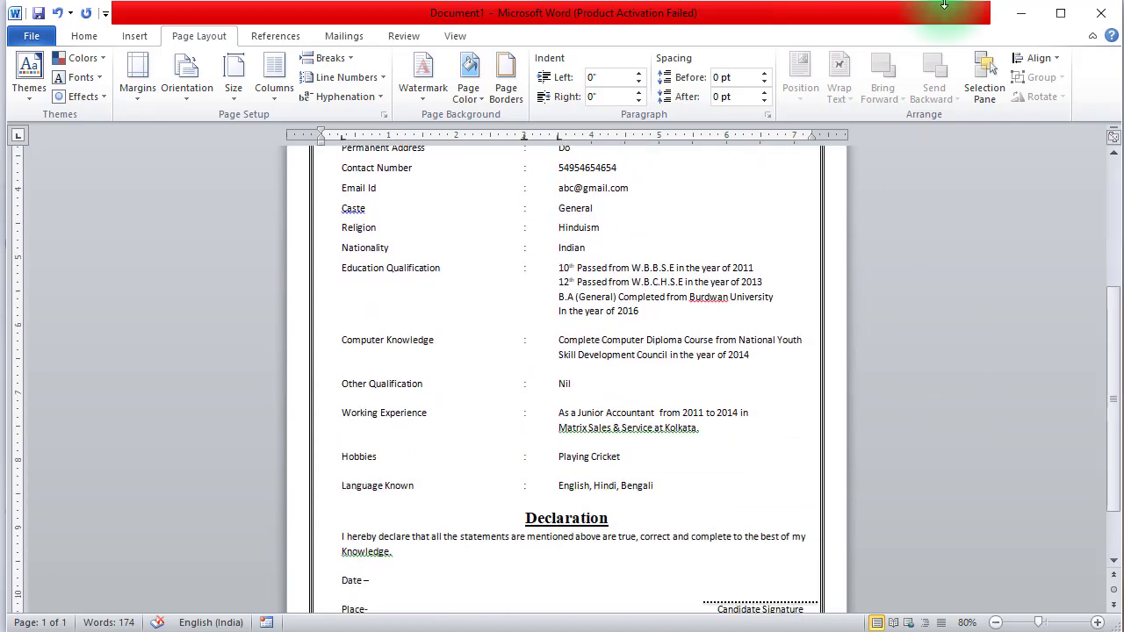